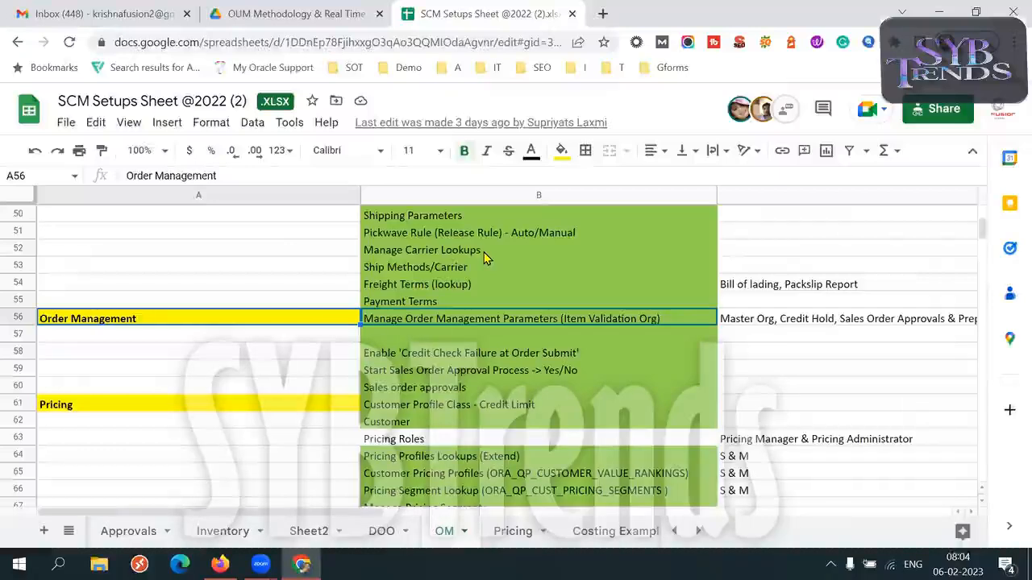
# Highlight the Picking/Shipping setup rows above Order Management, A39:B55, in the OM sheet.
pyautogui.press('Up')
pyautogui.press('Up')
pyautogui.press('Right')
pyautogui.hotkey('shift', 'Down')
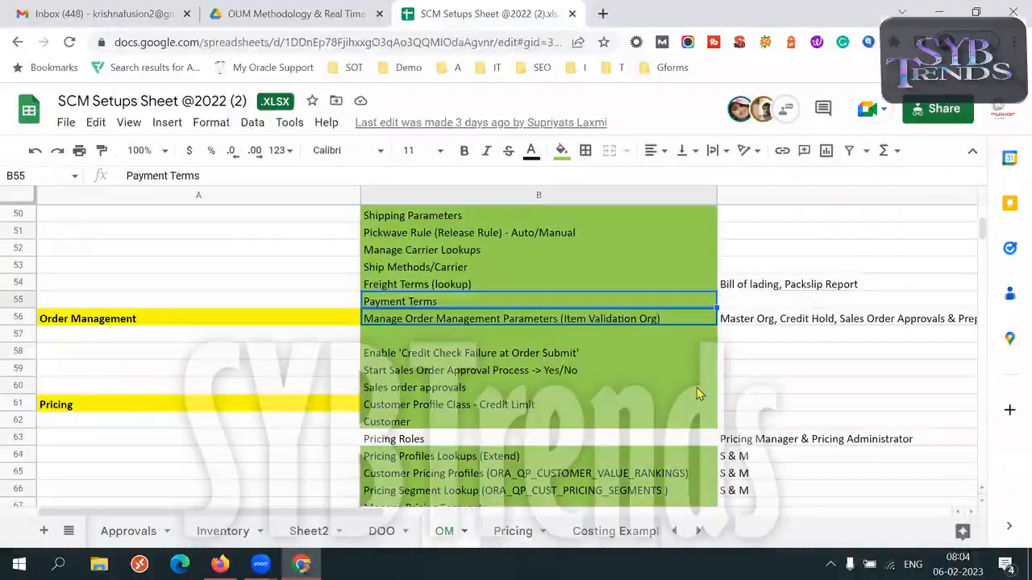
pyautogui.hotkey('shift', 'Left')
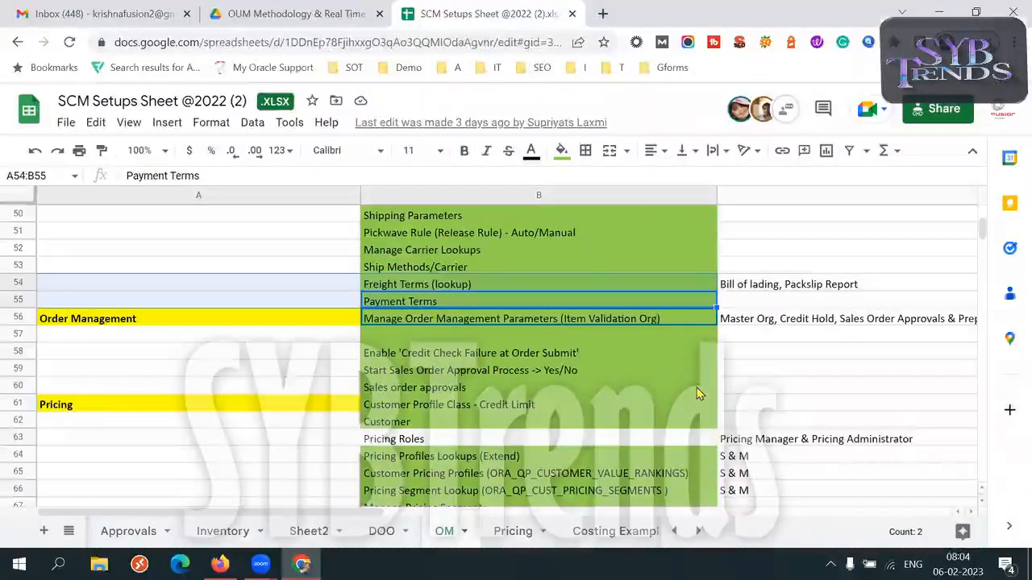
pyautogui.hotkey('shift', 'Up')
pyautogui.hotkey('ctrl', 'shift', 'Up')
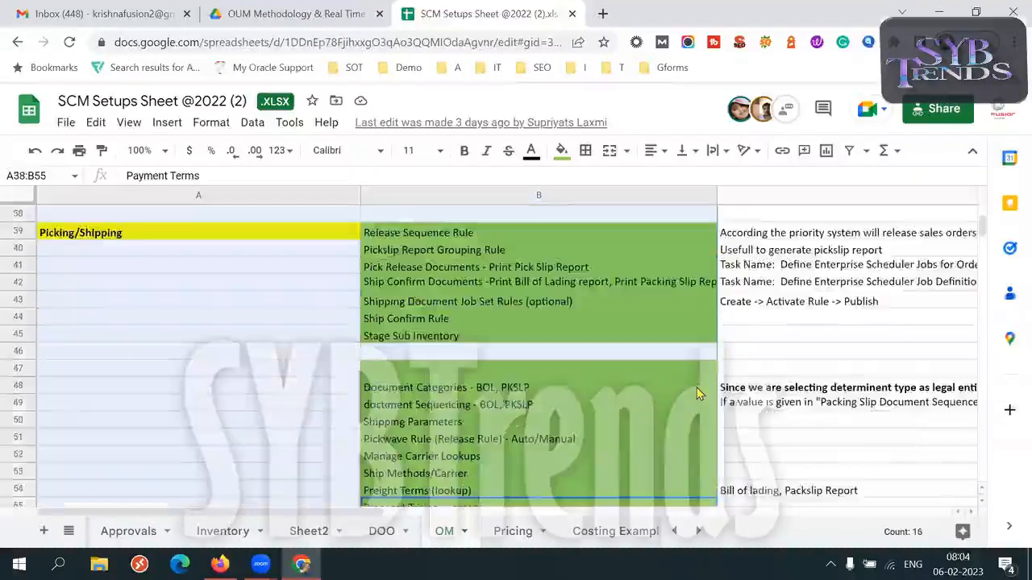
# Review the Order Management section in the OM sheet, highlighting its setup rows from Manage Order Management Parameters downward.
pyautogui.click(293, 401)
pyautogui.hotkey('ctrl', 'Down')
pyautogui.press('Down')
pyautogui.press('Down')
pyautogui.press('Down')
pyautogui.press('Down')
pyautogui.press('Down')
pyautogui.press('Down')
pyautogui.press('Down')
pyautogui.press('Down')
pyautogui.press('Down')
pyautogui.press('Down')
pyautogui.press('Down')
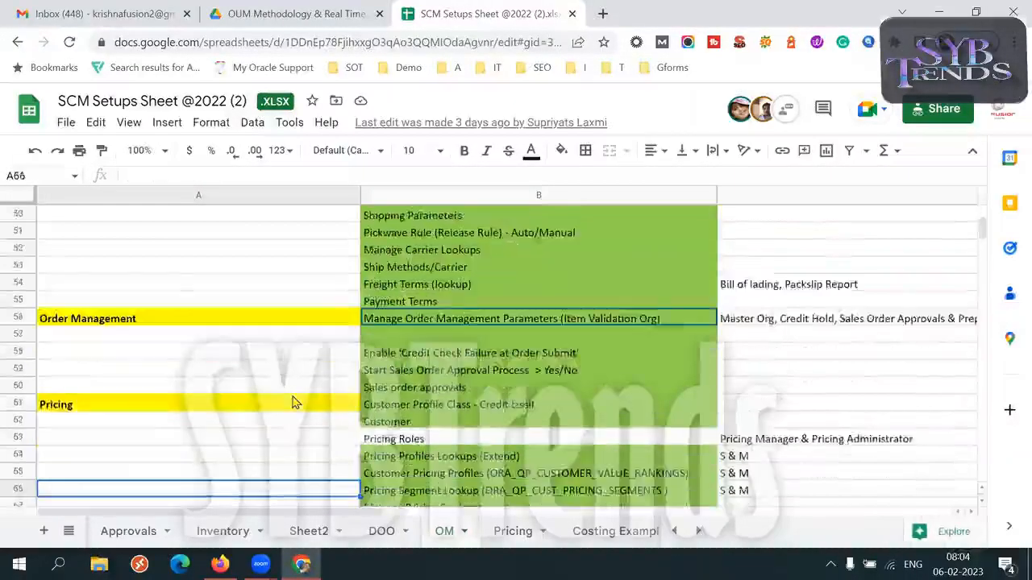
pyautogui.press('Up')
pyautogui.press('Up')
pyautogui.press('Up')
pyautogui.press('Up')
pyautogui.press('Up')
pyautogui.press('Up')
pyautogui.press('Up')
pyautogui.press('Up')
pyautogui.press('Up')
pyautogui.press('Up')
pyautogui.press('Up')
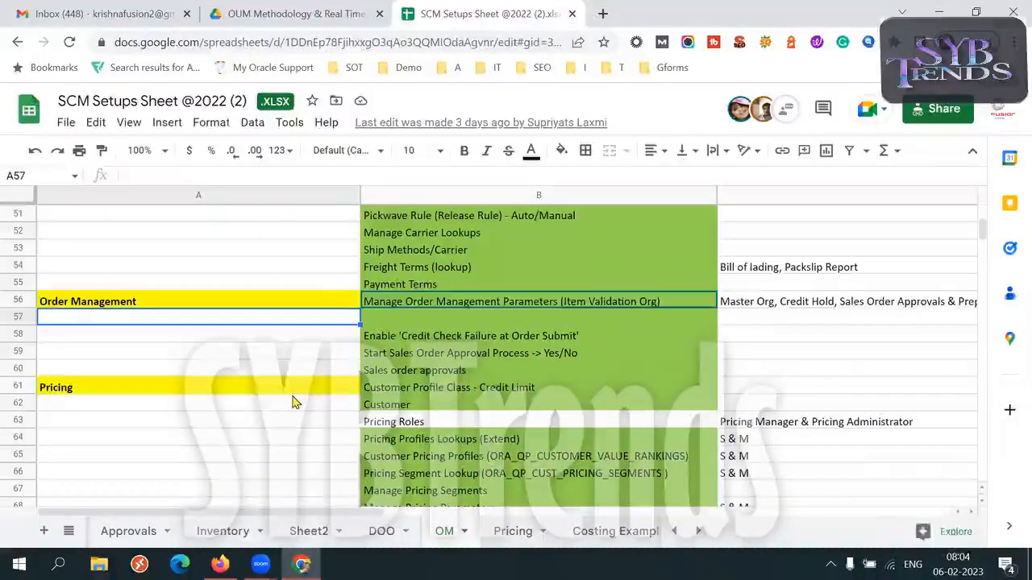
pyautogui.hotkey('shift', 'Right')
pyautogui.hotkey('shift', 'Down')
pyautogui.hotkey('shift', 'Down')
pyautogui.hotkey('shift', 'Down')
pyautogui.hotkey('shift', 'Down')
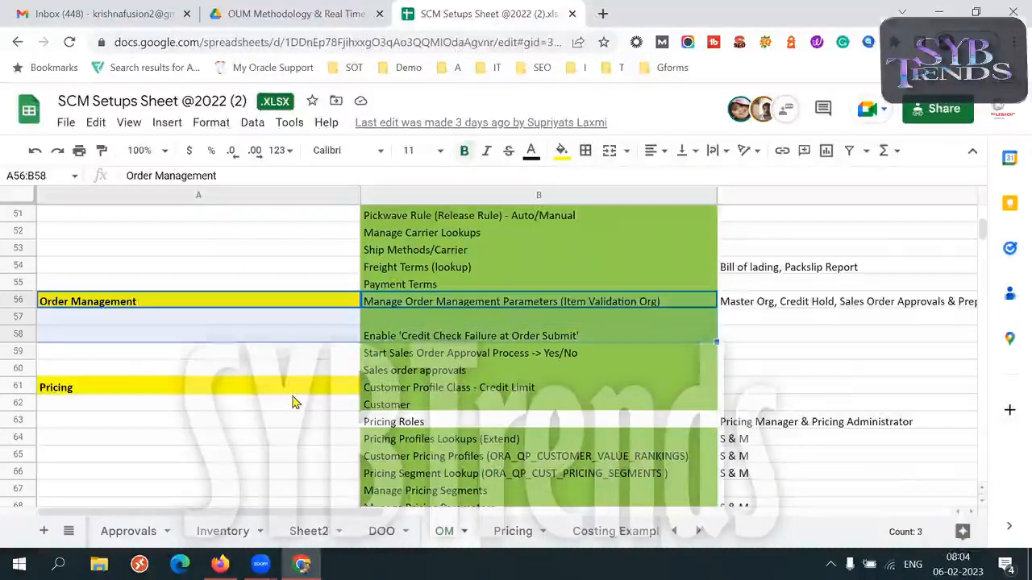
# Switch to Firefox and load the Oracle Applications Cloud sign-in page.
pyautogui.click(220, 564)
pyautogui.click(286, 53)
pyautogui.write('ee')
pyautogui.press('Return')
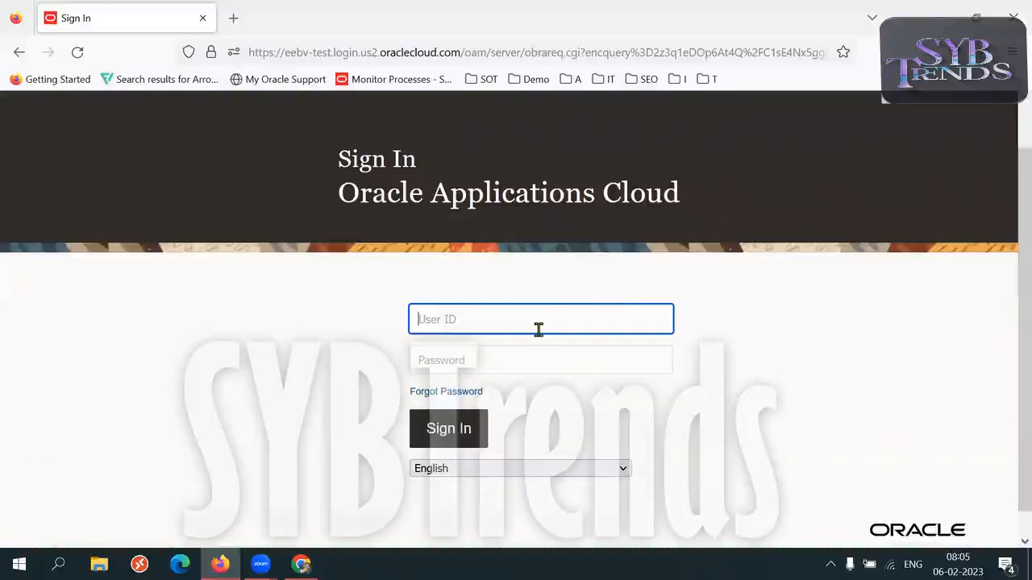
# Sign in to Oracle Applications Cloud using the saved user ID and password.
pyautogui.click(535, 329)
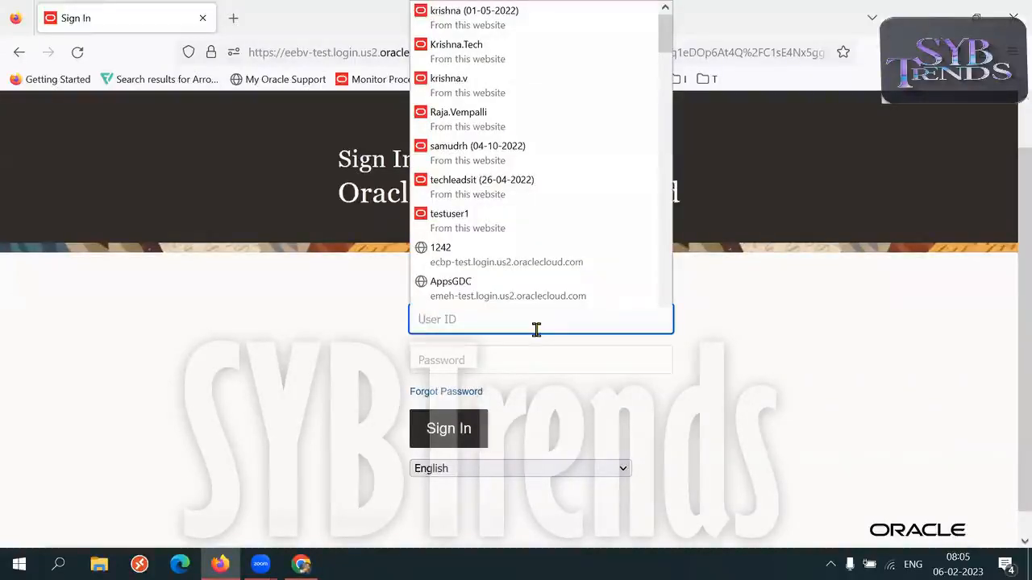
pyautogui.click(501, 157)
pyautogui.click(446, 427)
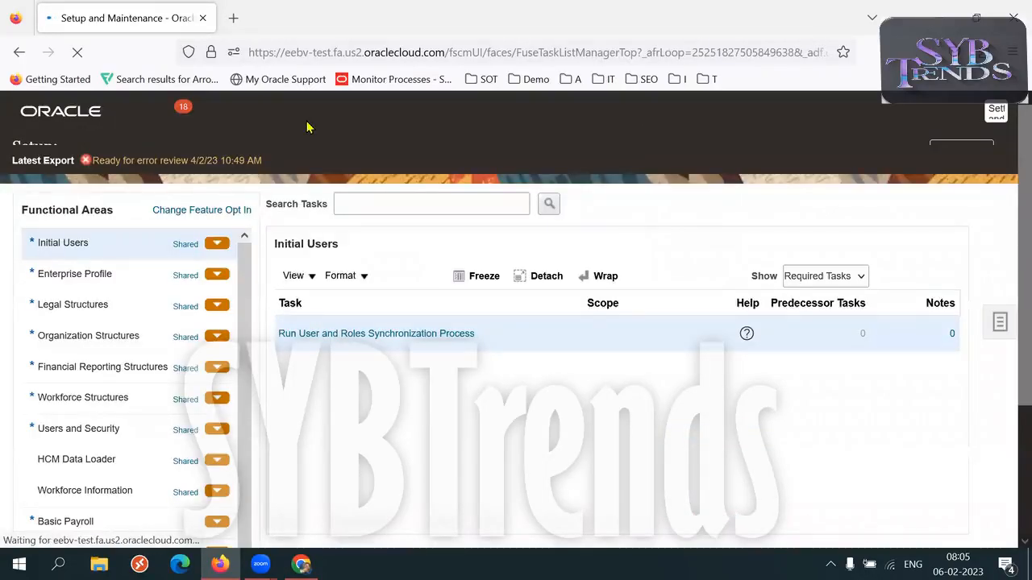
# Switch the setup offering to Manufacturing and Supply Chain Materials Management.
pyautogui.click(275, 153)
pyautogui.scroll(-1, 527, 232)
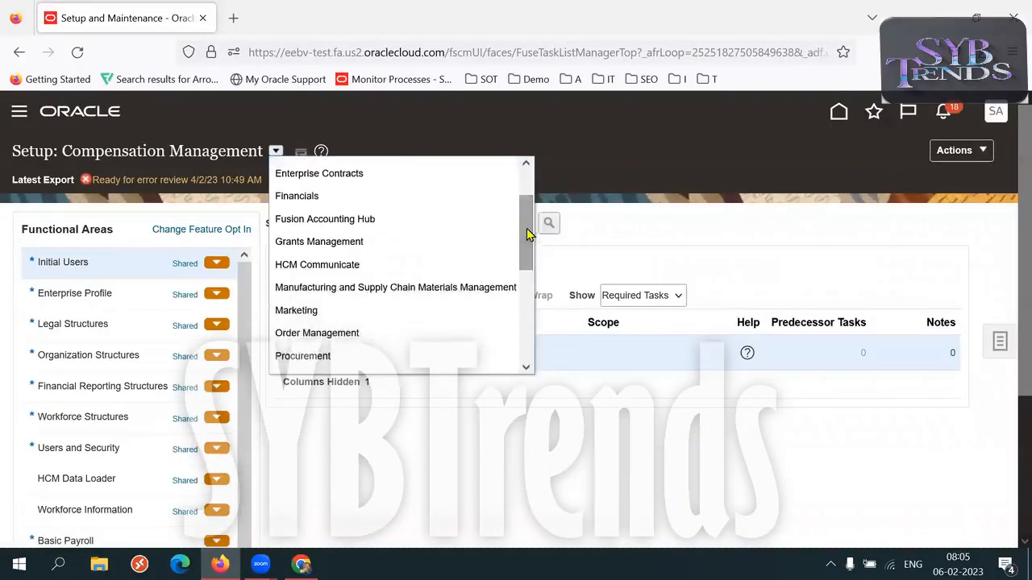
pyautogui.click(377, 287)
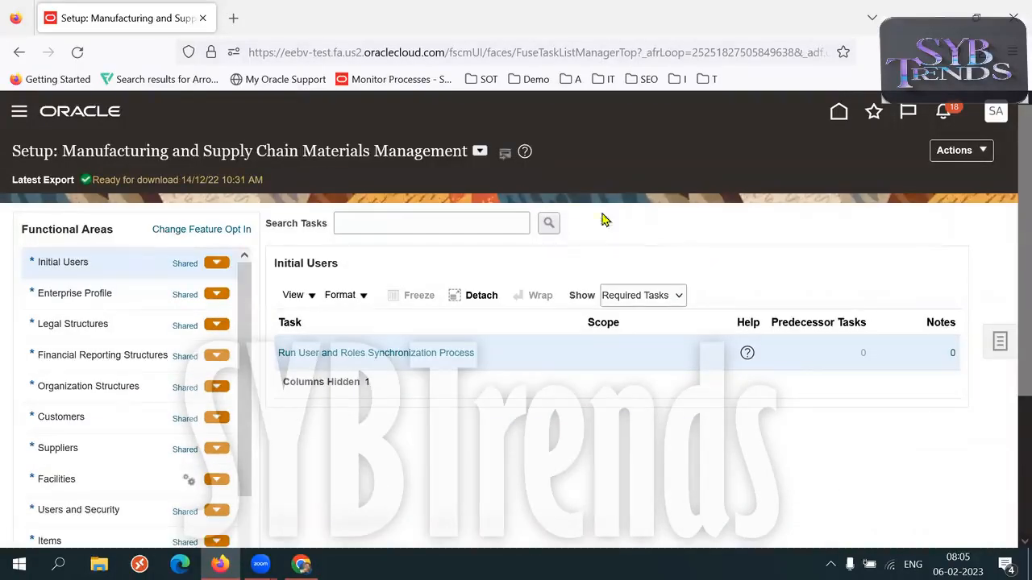
# Change the setup offering to Order Management.
pyautogui.click(480, 150)
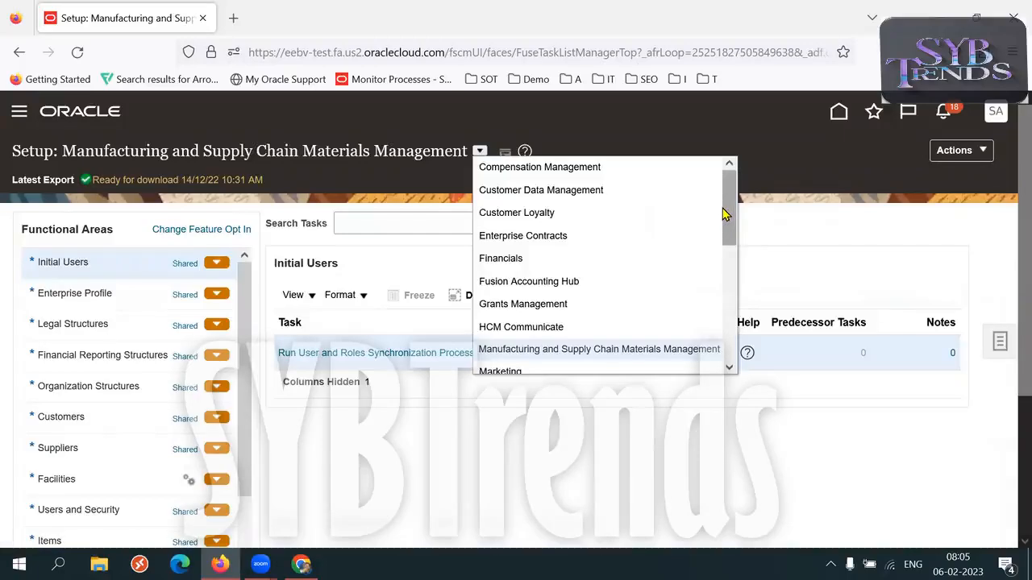
pyautogui.scroll(-2, 554, 314)
pyautogui.click(554, 314)
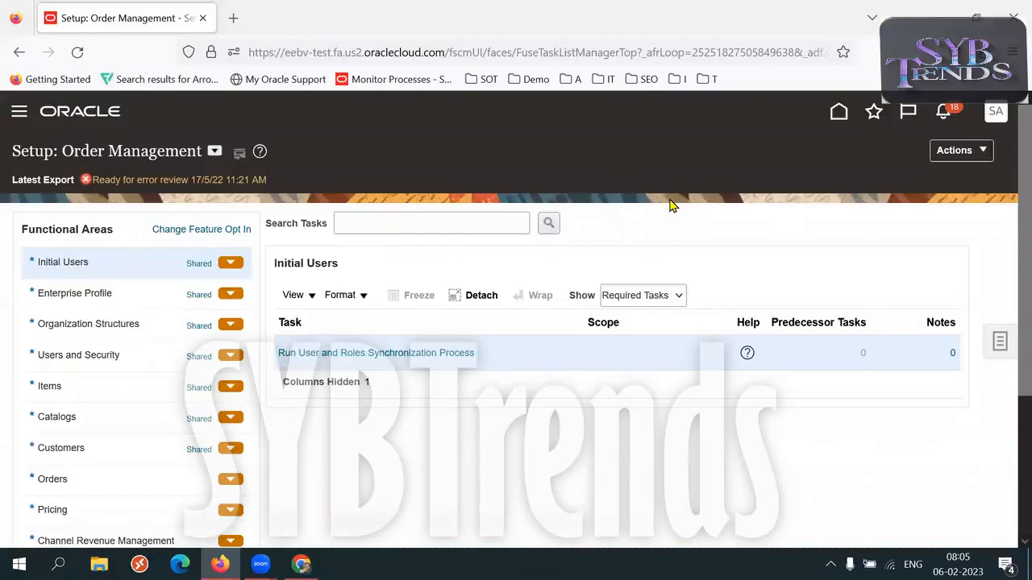
# Open the Orders functional area in full-screen view and show All Tasks.
pyautogui.scroll(-2, 1008, 266)
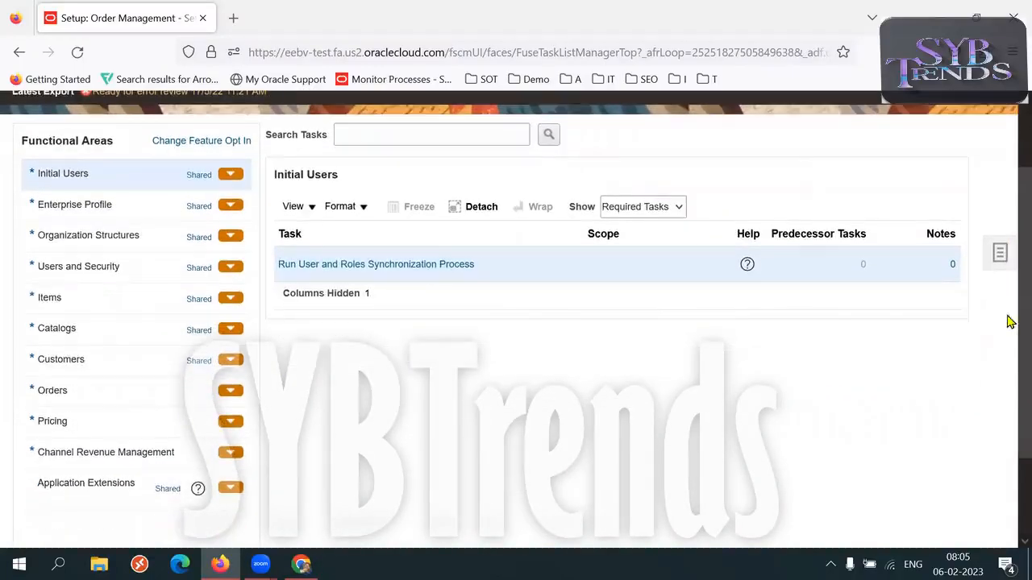
pyautogui.scroll(-2, 1010, 321)
pyautogui.click(81, 322)
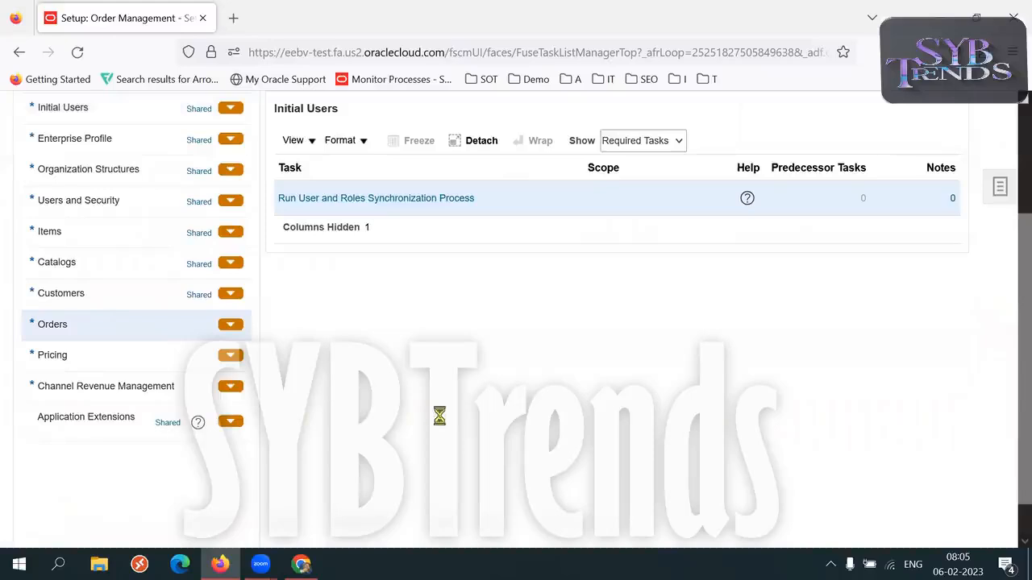
pyautogui.press('F11')
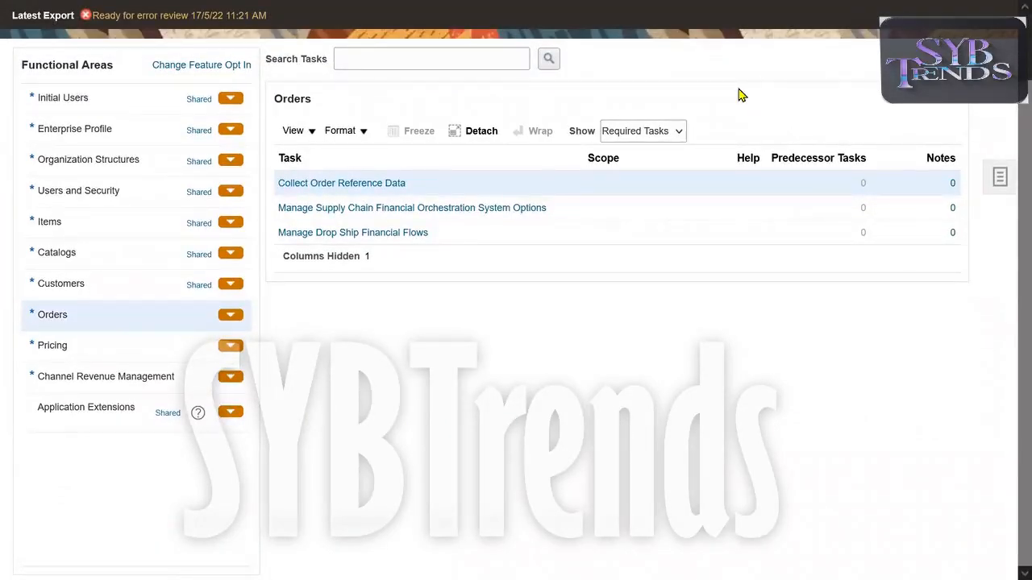
pyautogui.click(642, 132)
pyautogui.click(624, 153)
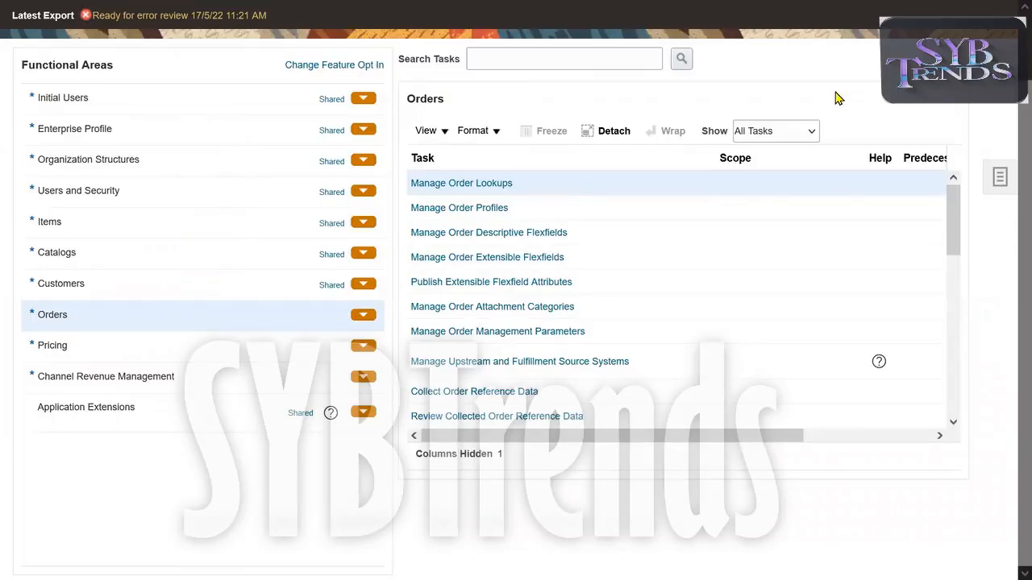
# Check the Order Management entry in the SCM Setups Sheet, and open the Manage Order Management Parameters task in Oracle.
pyautogui.hotkey('alt', 'Tab')
pyautogui.hotkey('alt', 'Tab')
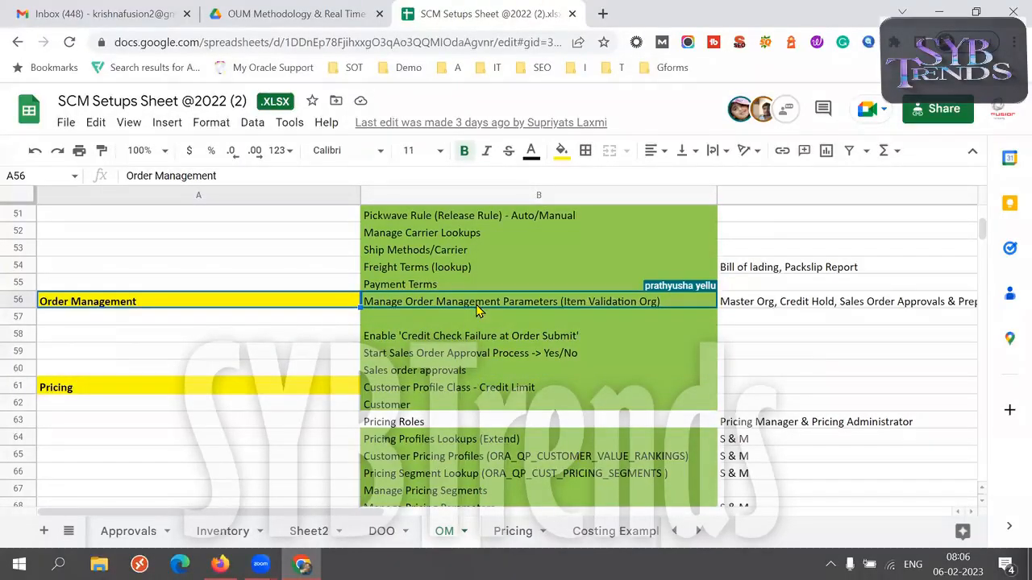
pyautogui.hotkey('alt', 'Tab')
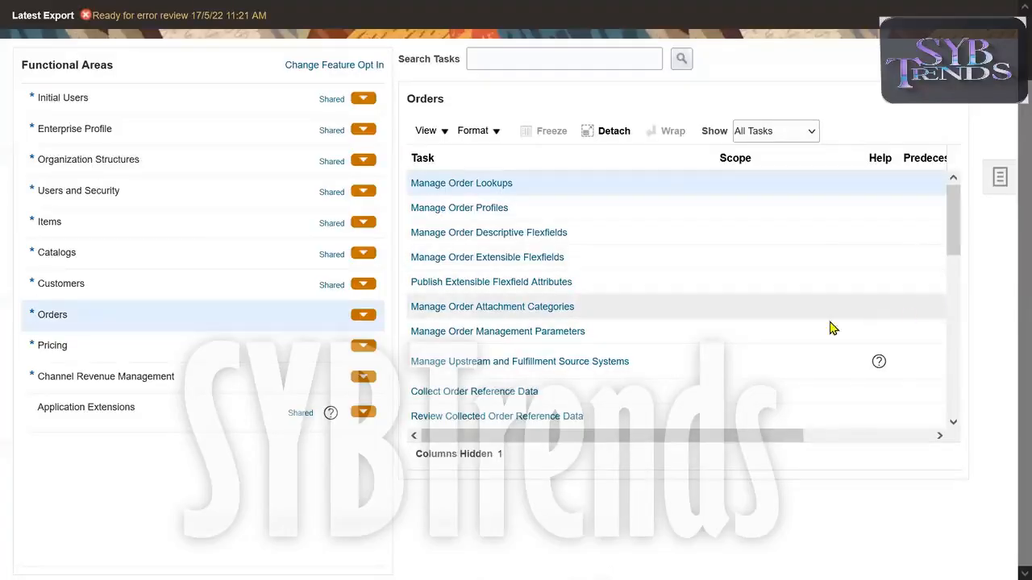
pyautogui.click(581, 332)
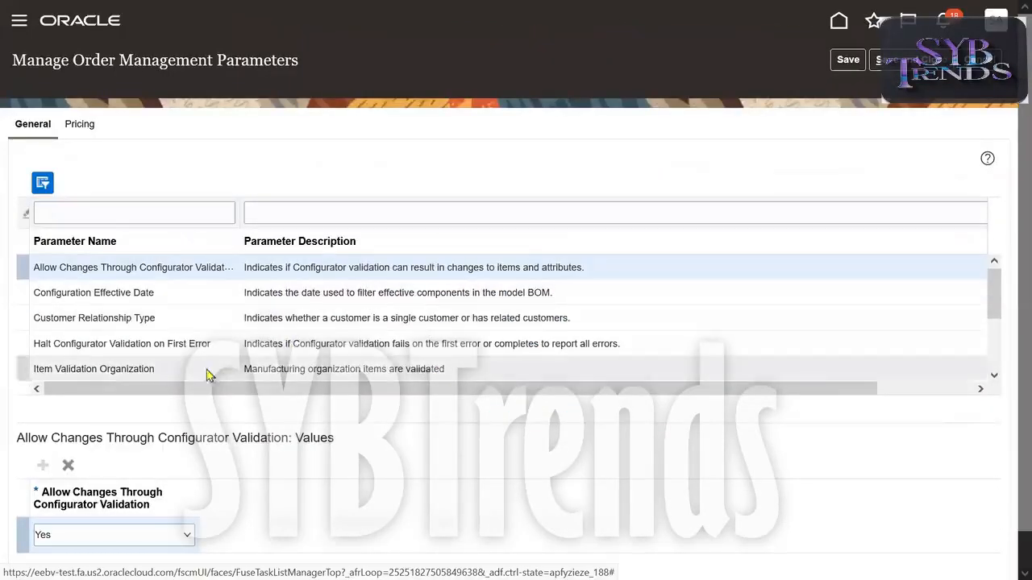
# Display the values of the Item Validation Organization parameter.
pyautogui.click(208, 372)
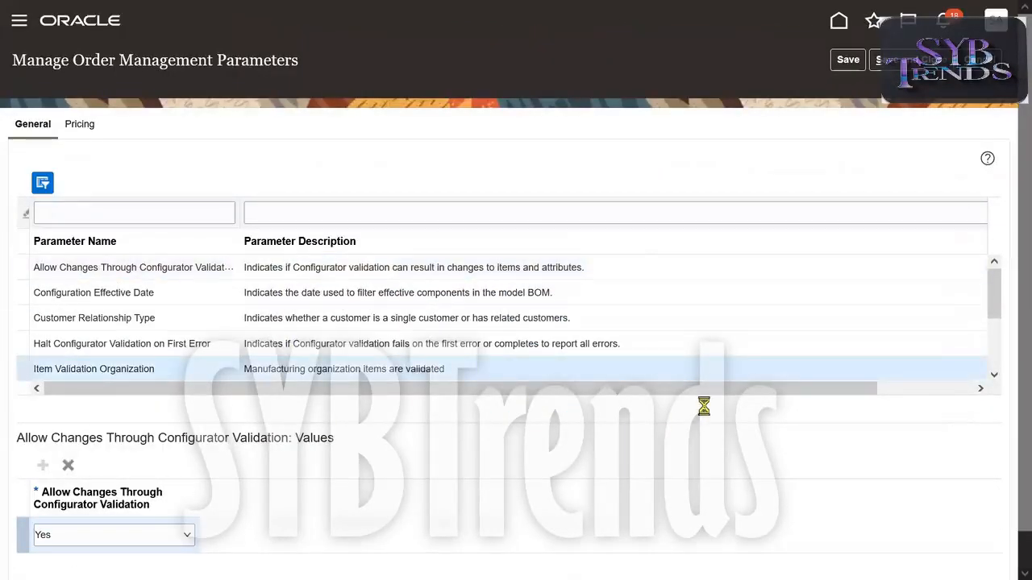
pyautogui.tripleClick(142, 370)
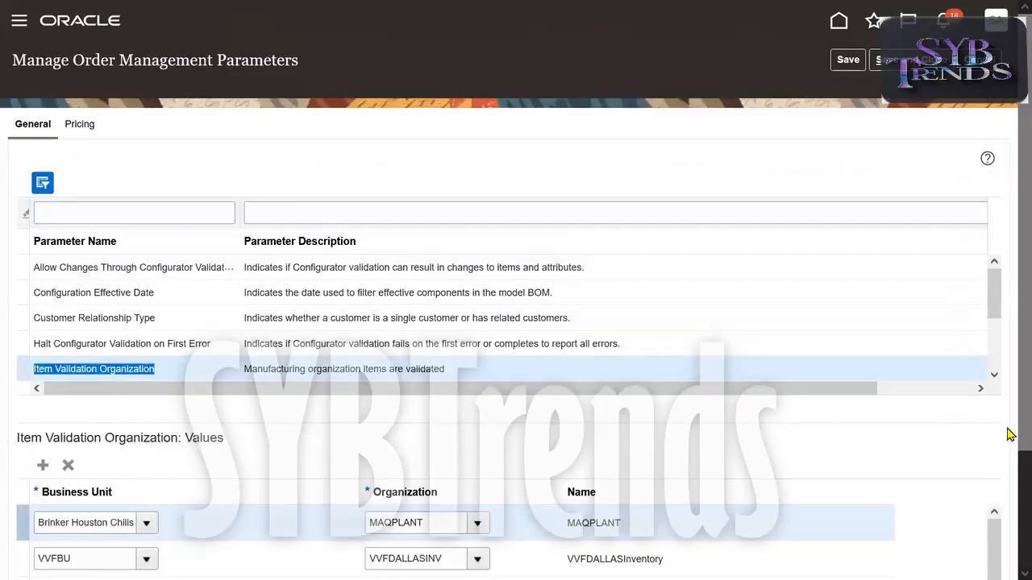
pyautogui.scroll(-2, 1007, 341)
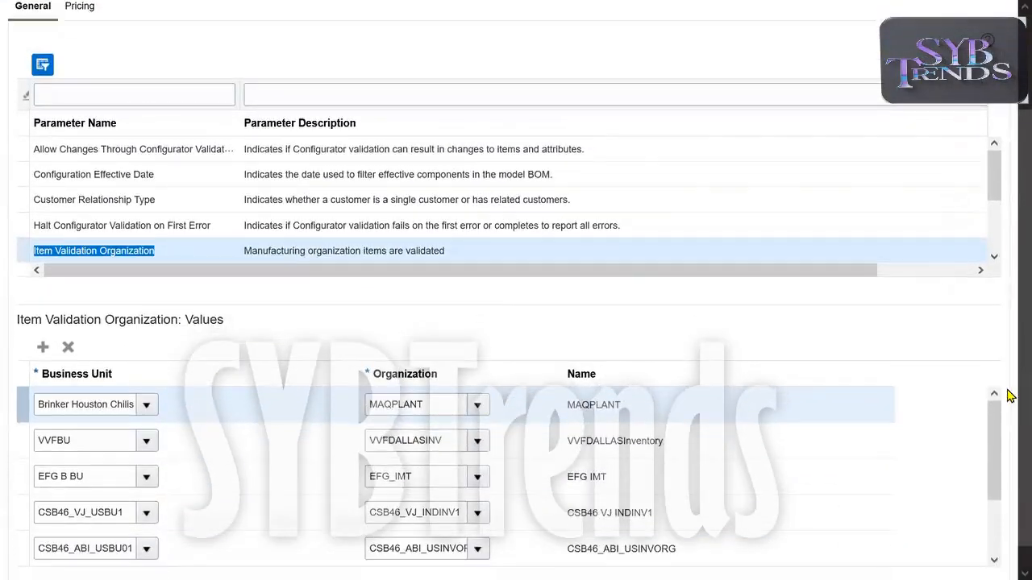
pyautogui.scroll(-1, 1009, 395)
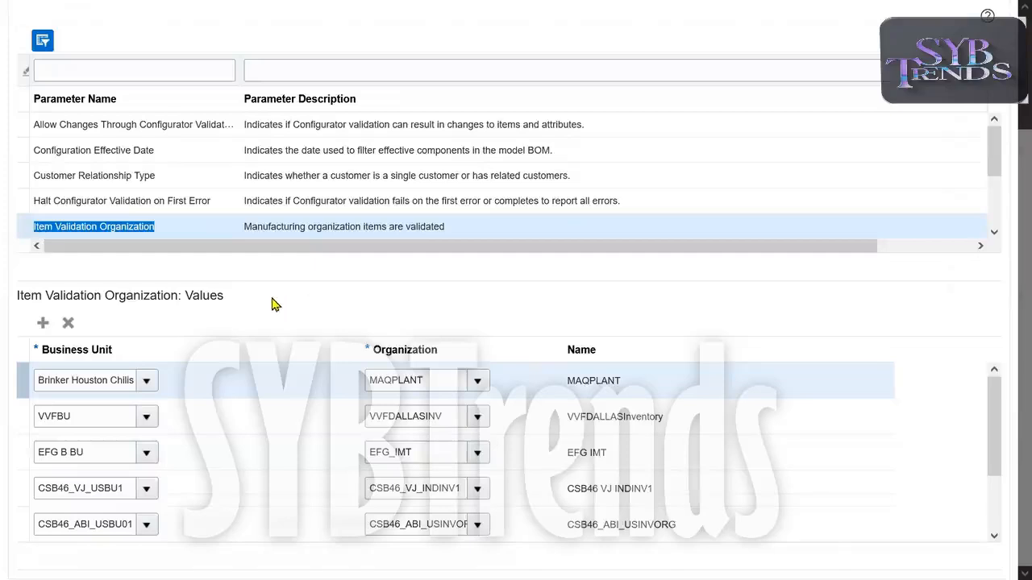
# Add a value row to Item Validation Organization and assign the business unit 50K IND BU, searching for 50K.
pyautogui.click(43, 323)
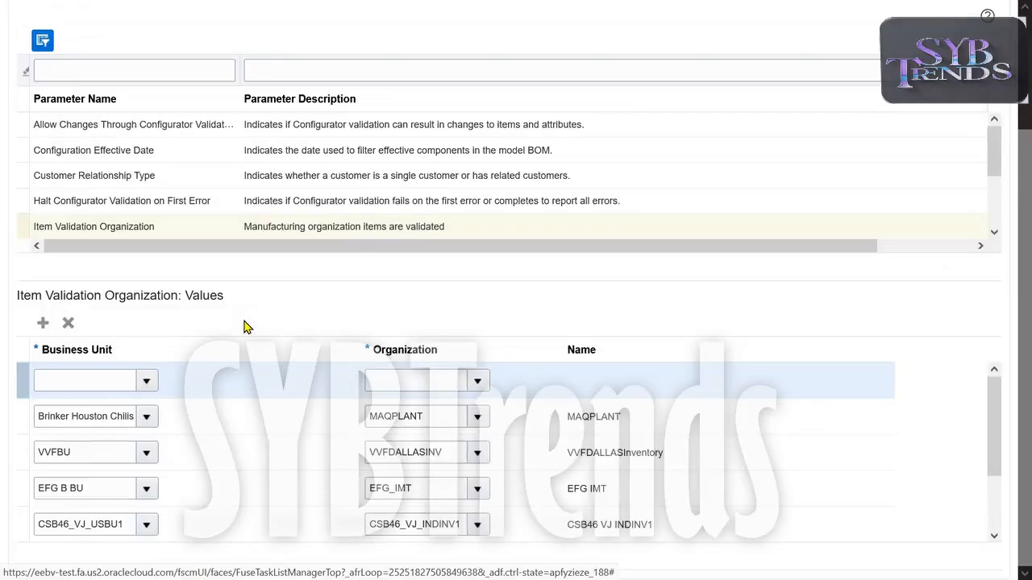
pyautogui.click(144, 379)
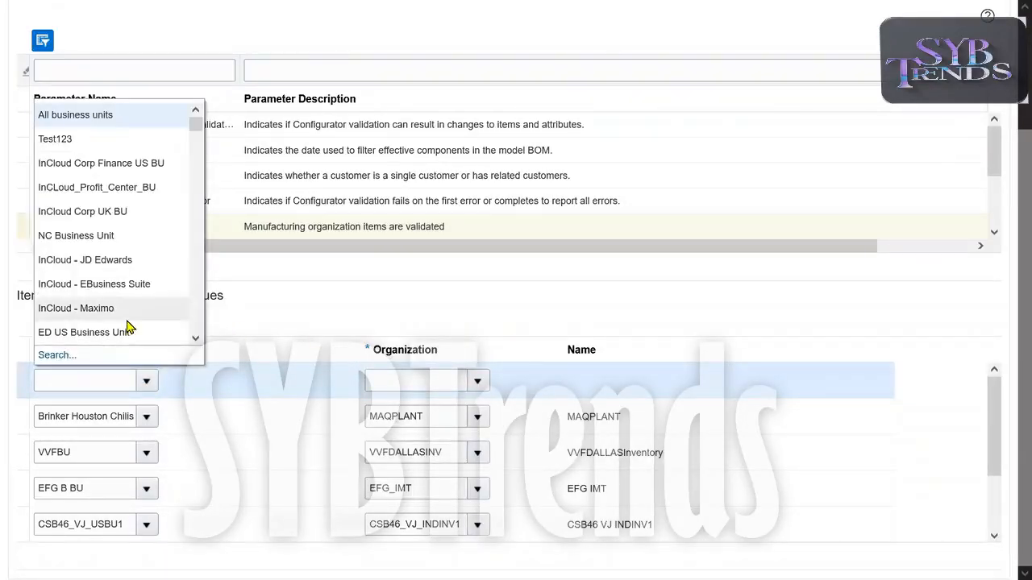
pyautogui.click(62, 354)
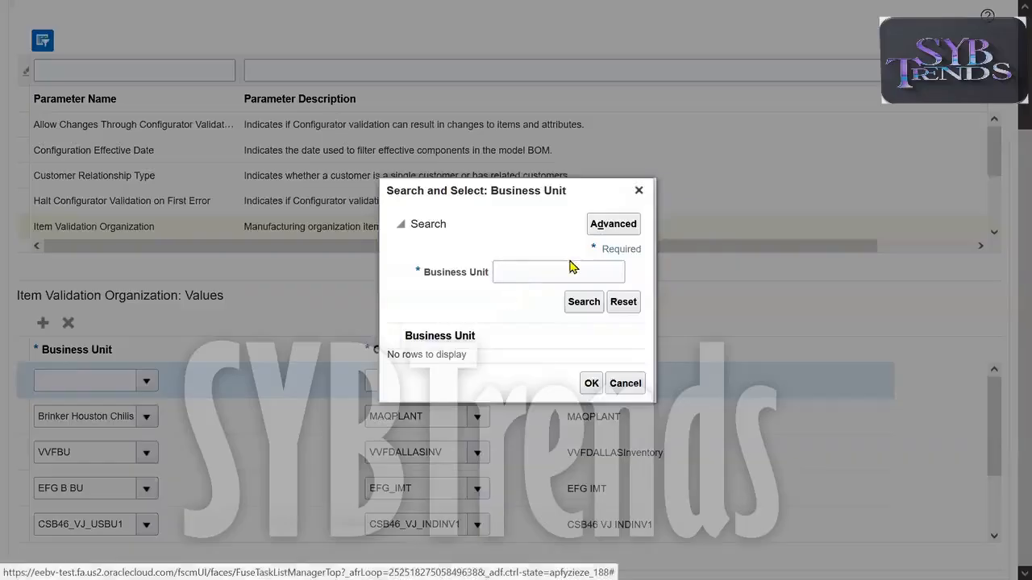
pyautogui.click(530, 269)
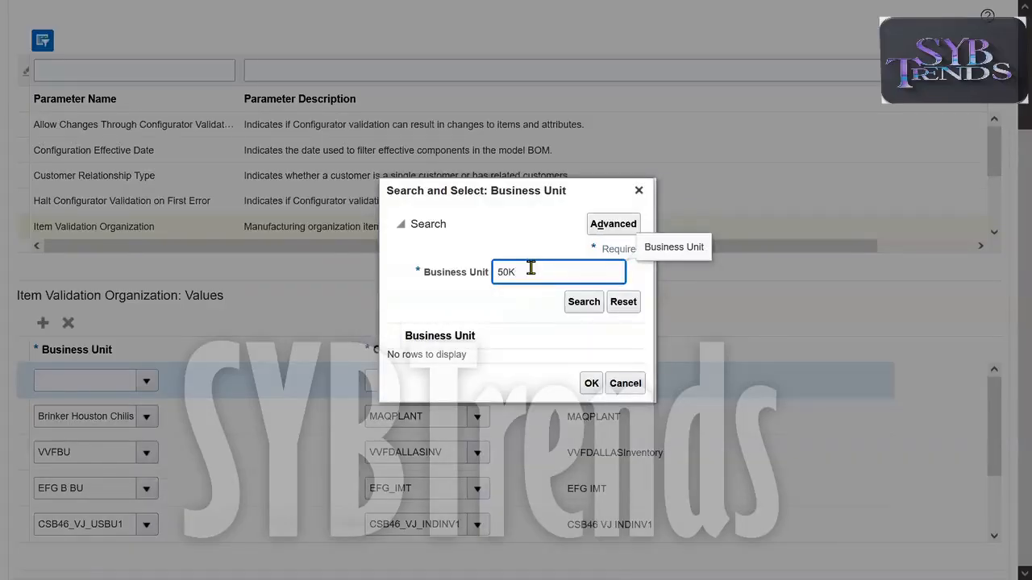
pyautogui.write('50K')
pyautogui.press('Return')
pyautogui.click(460, 354)
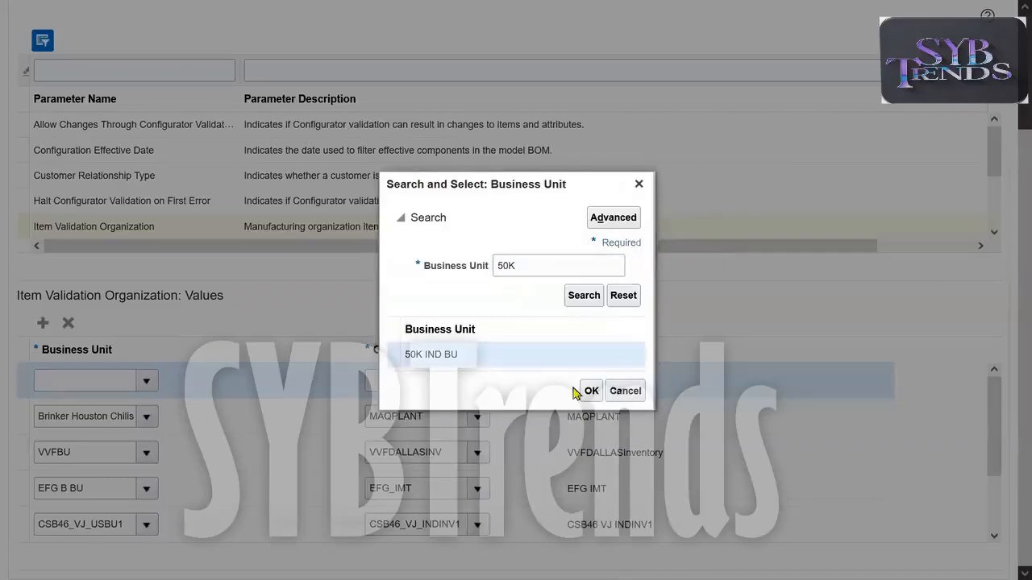
pyautogui.click(591, 390)
# Set the new row's organization to 50KMST, found by searching for 50K, and check the row's business unit and organization.
pyautogui.click(475, 382)
pyautogui.click(477, 381)
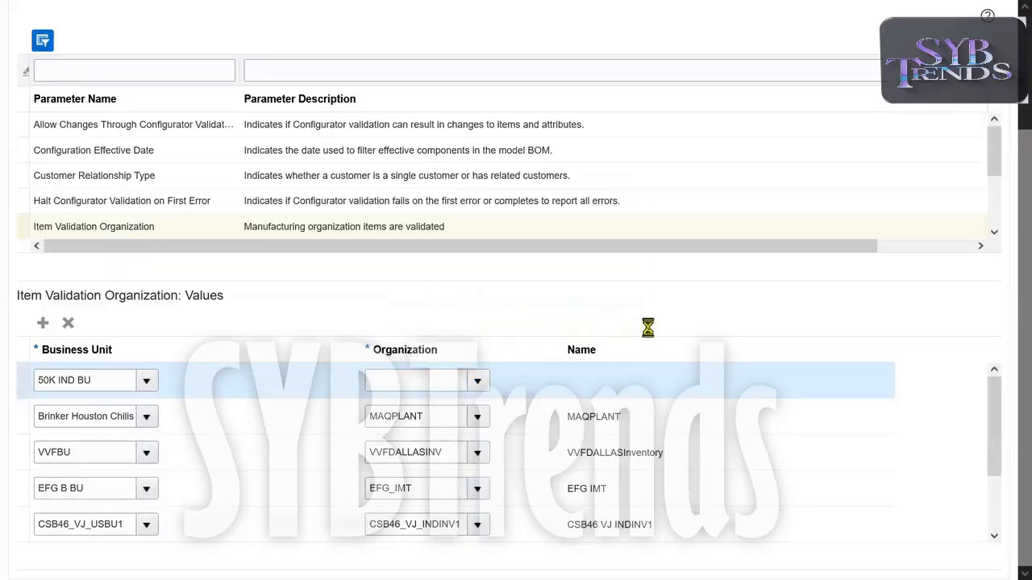
pyautogui.click(409, 355)
pyautogui.click(170, 239)
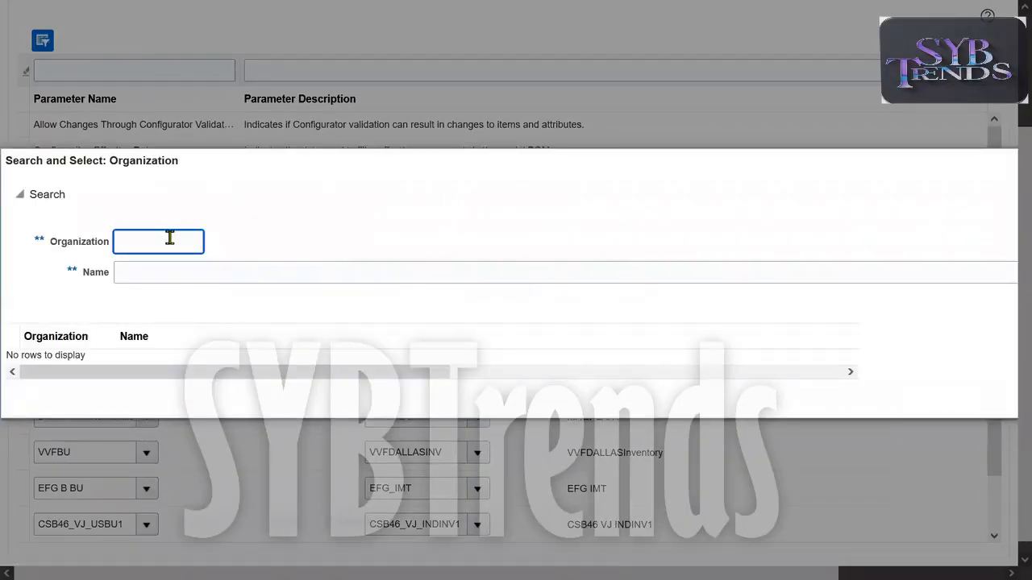
pyautogui.press('Return')
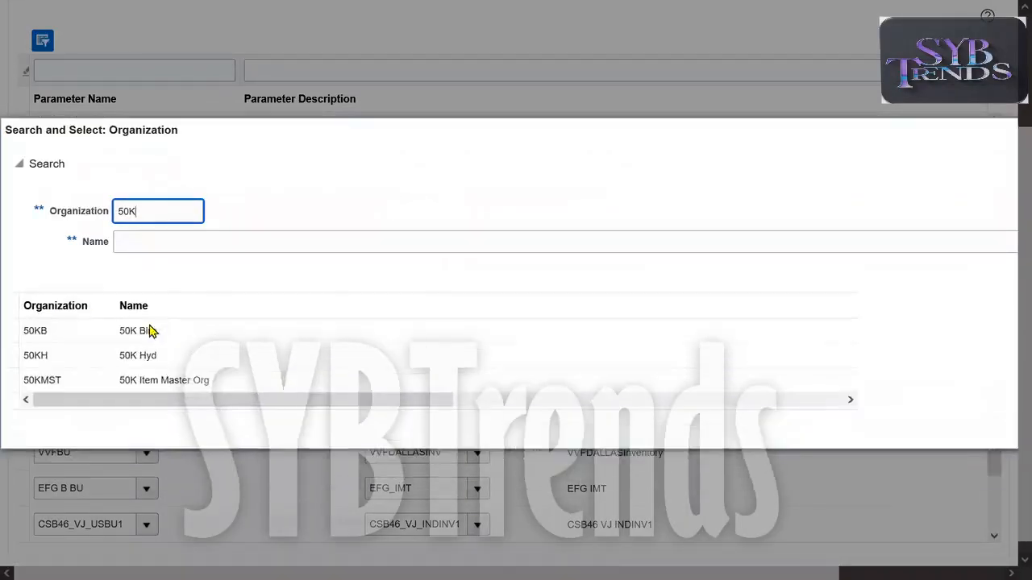
pyautogui.click(65, 388)
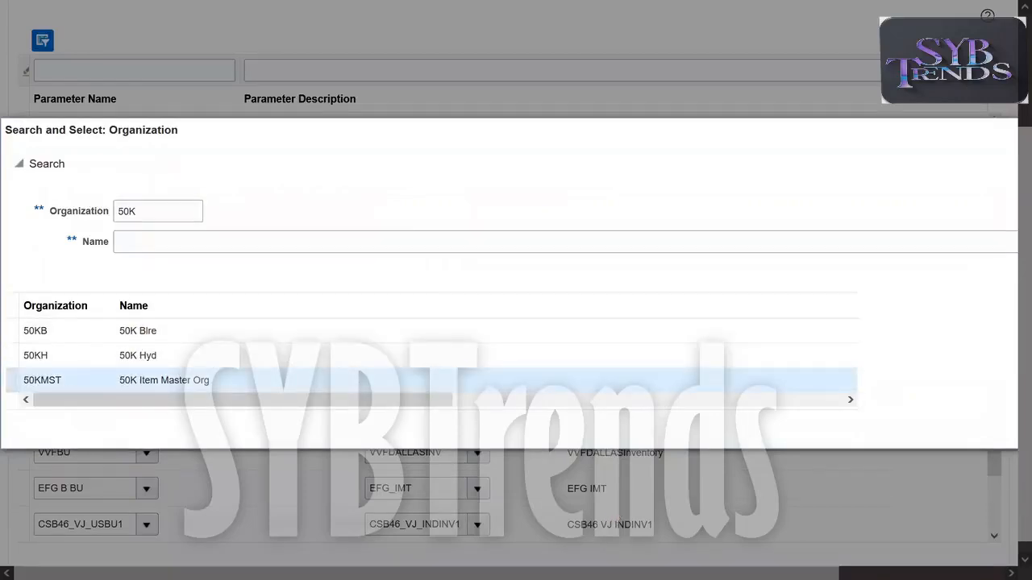
pyautogui.moveTo(516, 573); pyautogui.dragTo(682, 573)
pyautogui.click(958, 429)
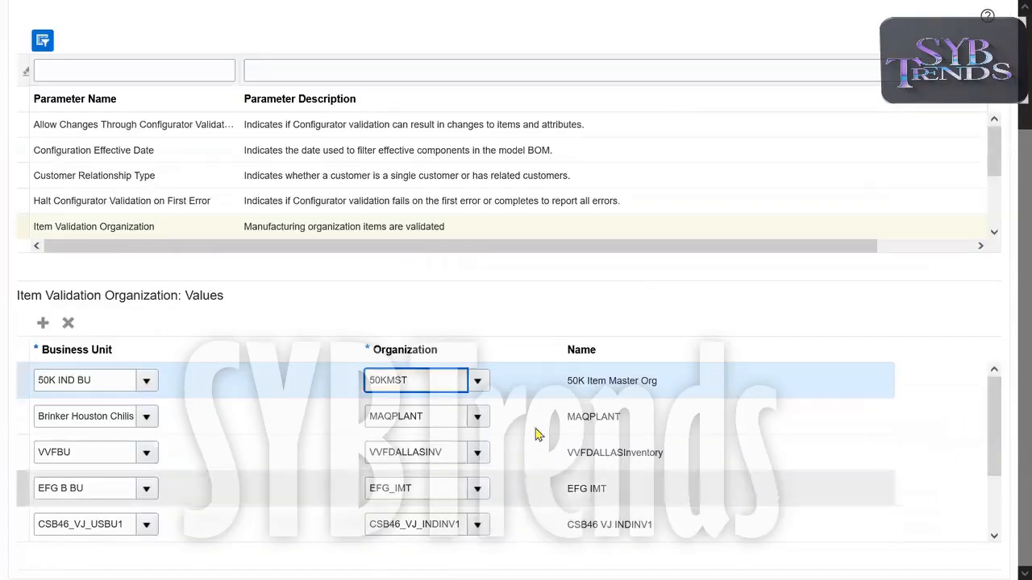
pyautogui.doubleClick(433, 384)
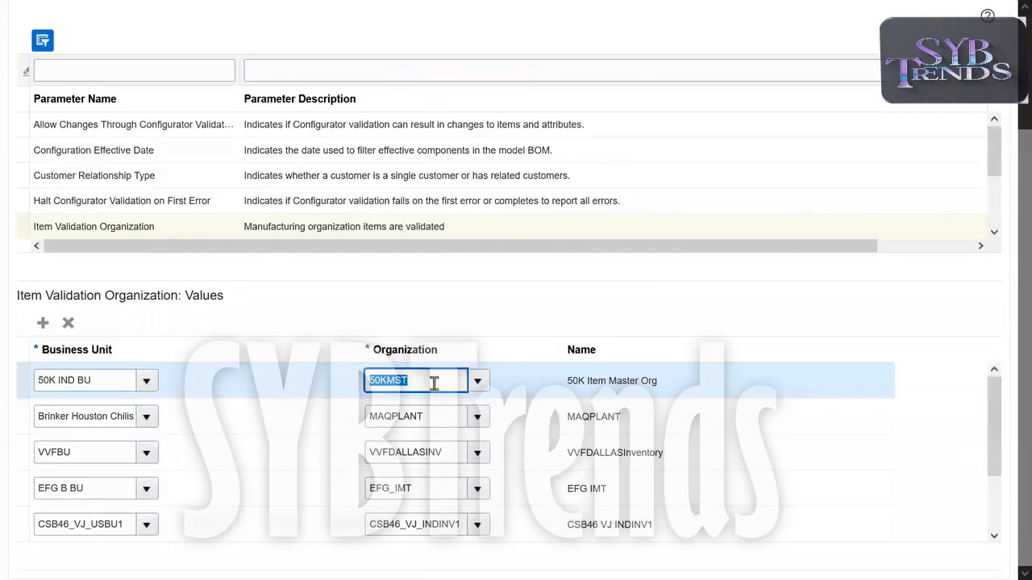
pyautogui.tripleClick(104, 379)
pyautogui.doubleClick(392, 377)
pyautogui.scroll(2, 1009, 242)
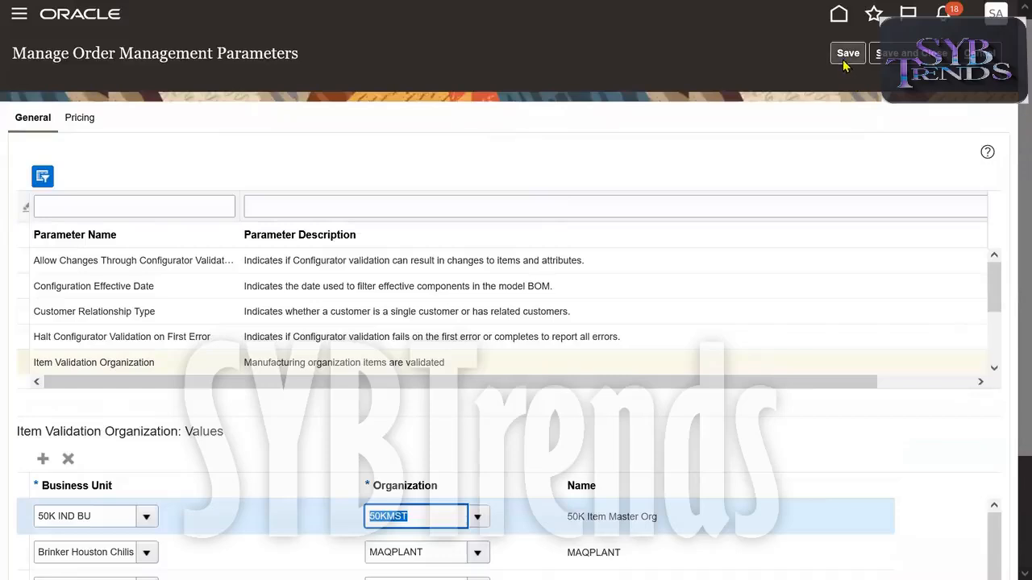
# Save the parameter changes and check the business unit and organization of the 50K IND BU row.
pyautogui.click(846, 52)
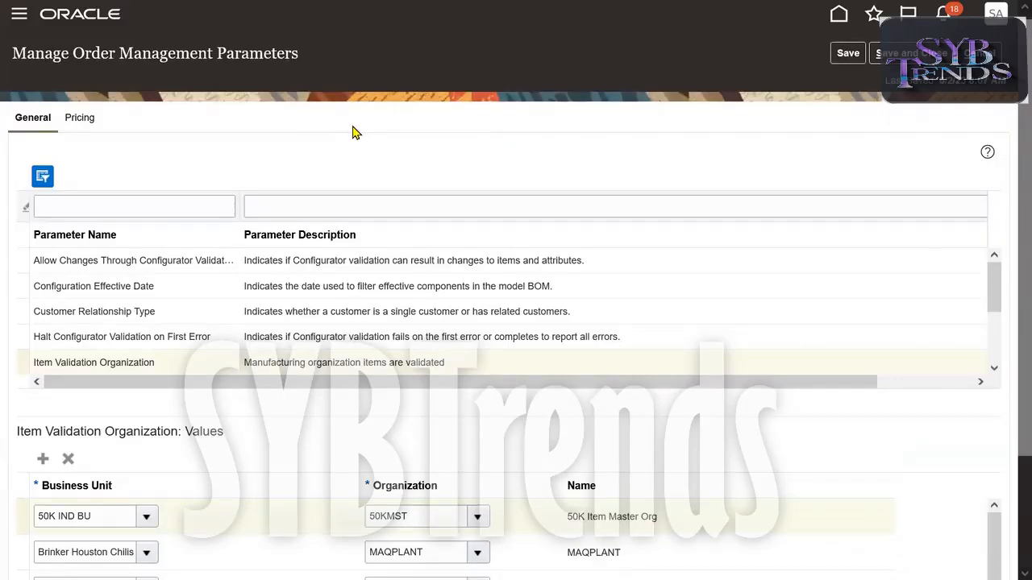
pyautogui.moveTo(81, 53); pyautogui.dragTo(314, 81)
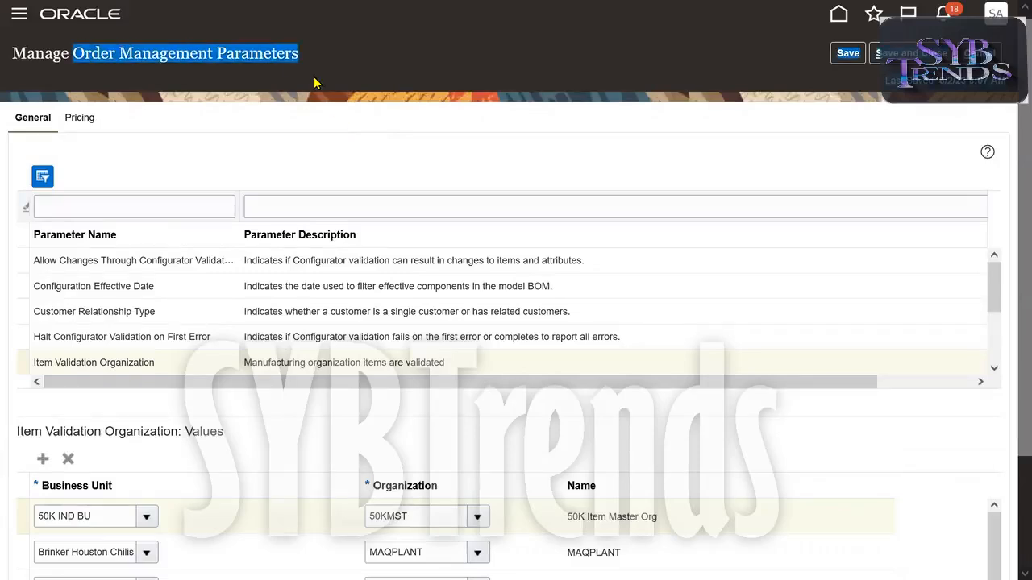
pyautogui.scroll(-2, 1007, 276)
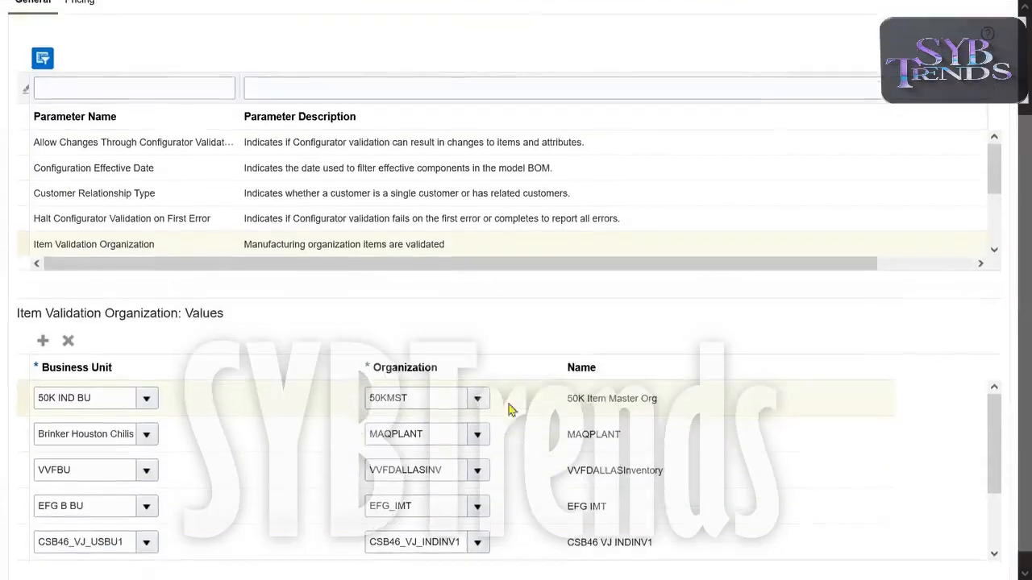
pyautogui.click(127, 398)
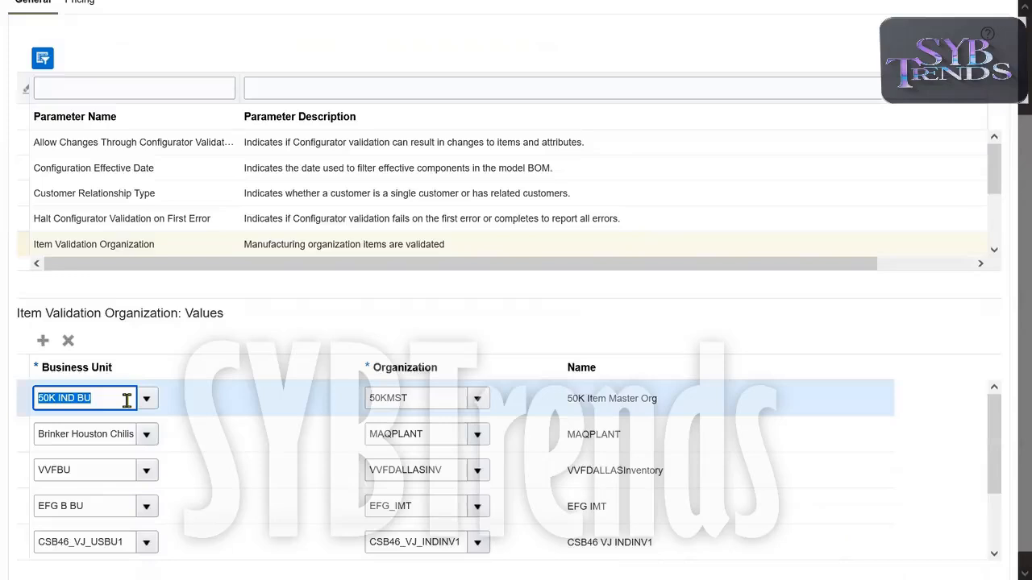
pyautogui.click(436, 395)
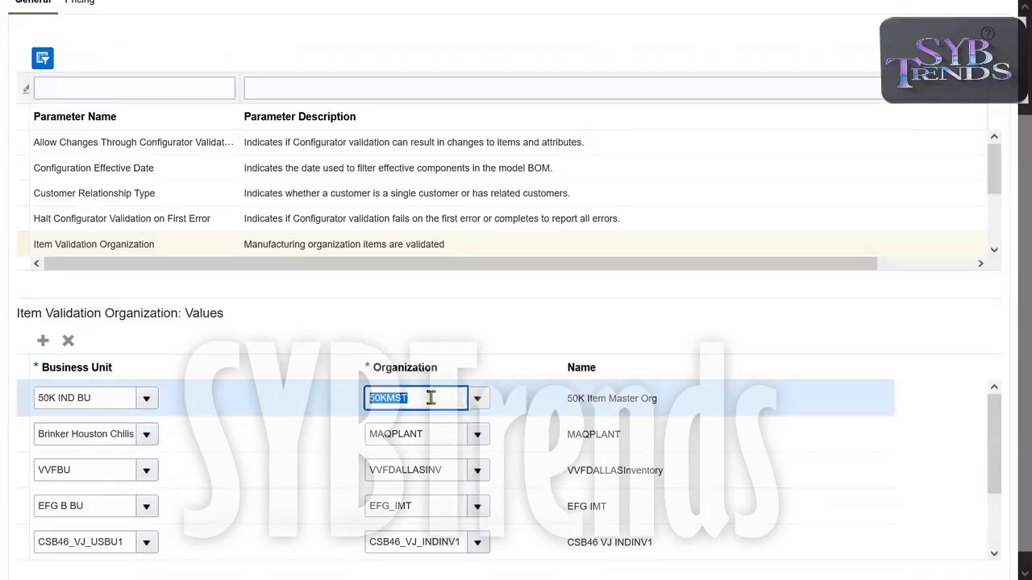
pyautogui.click(627, 340)
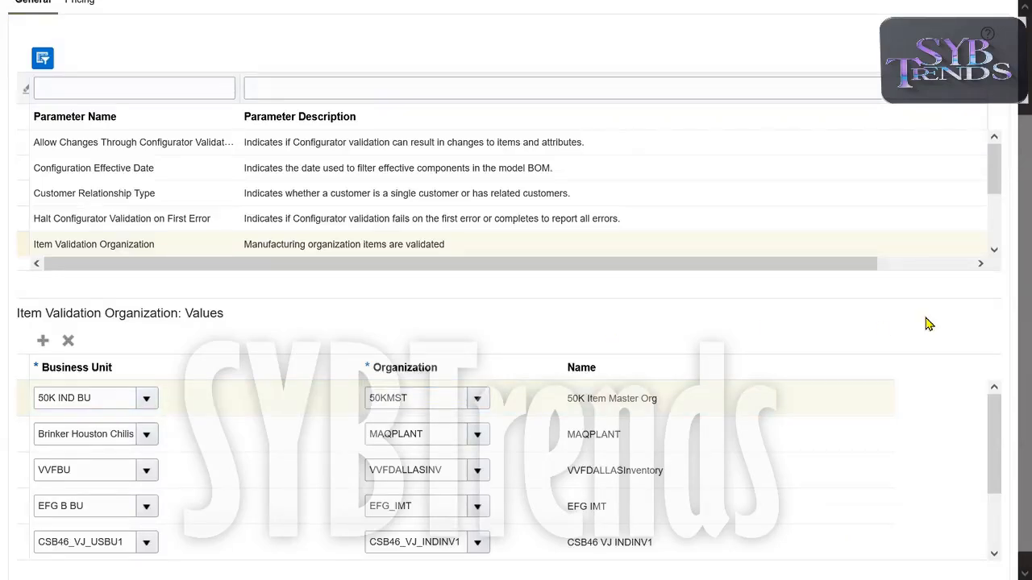
# Display the values of the Preparer for Procurement parameter.
pyautogui.click(995, 252)
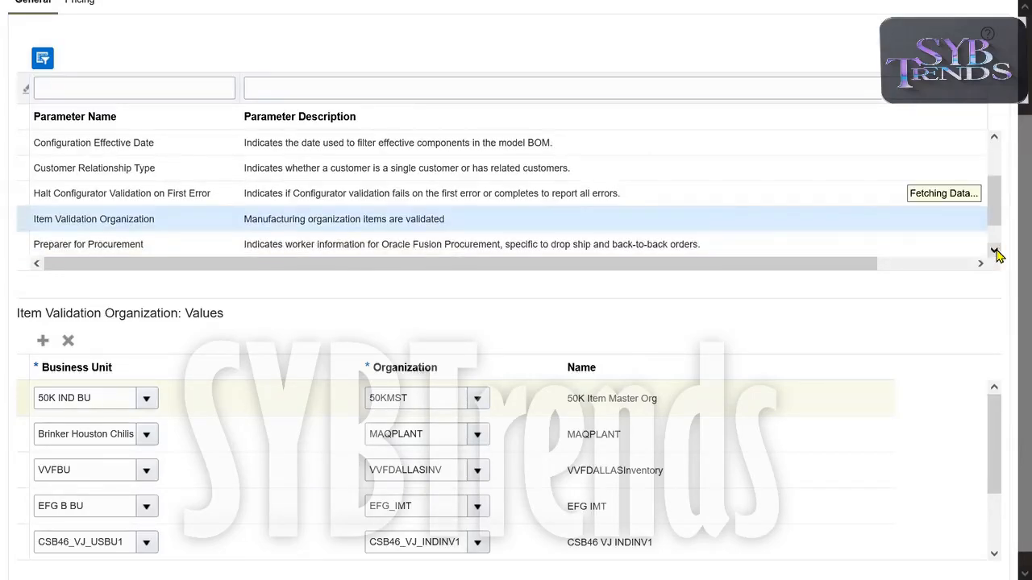
pyautogui.click(994, 251)
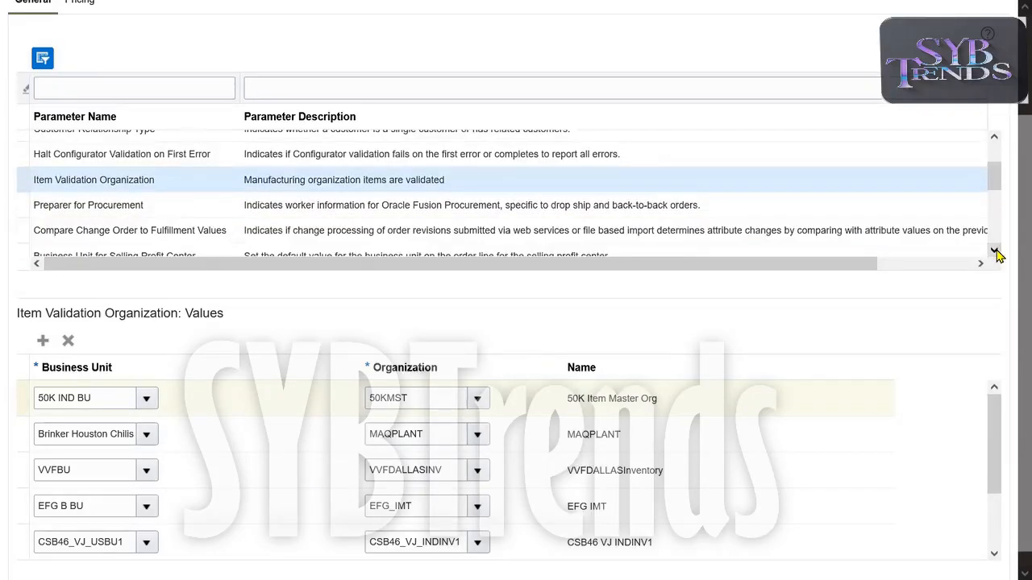
pyautogui.click(104, 204)
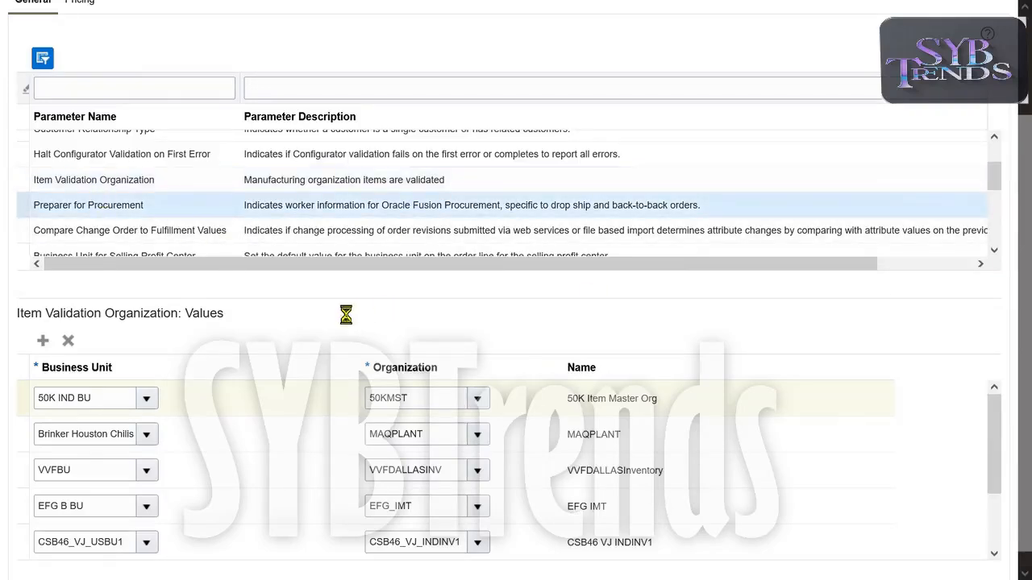
pyautogui.doubleClick(153, 208)
pyautogui.tripleClick(153, 208)
pyautogui.doubleClick(154, 207)
pyautogui.tripleClick(153, 207)
pyautogui.doubleClick(153, 208)
pyautogui.tripleClick(153, 208)
pyautogui.doubleClick(153, 208)
pyautogui.tripleClick(153, 207)
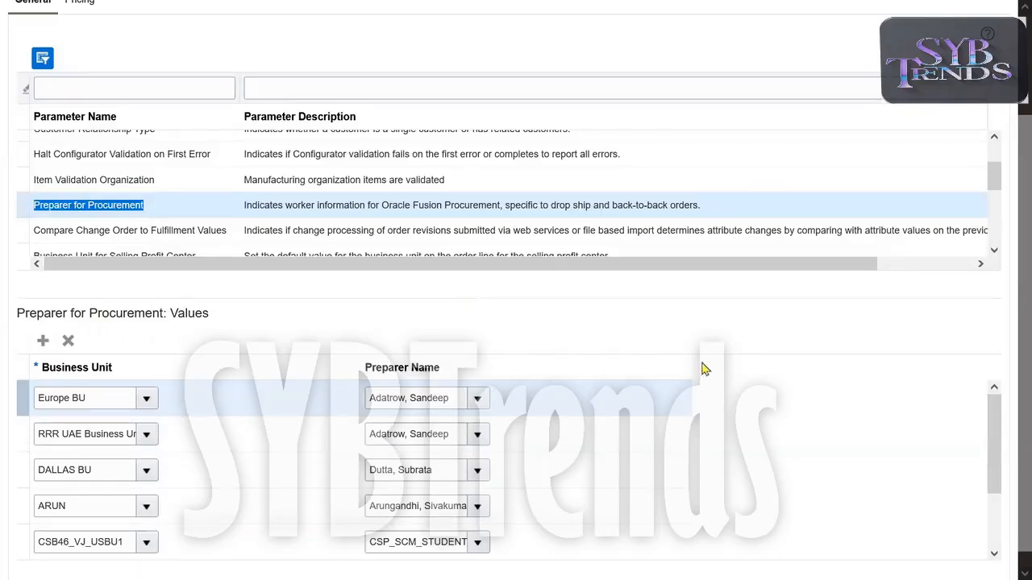
# Find the Activate Credit Check on Order Submit parameter further down the list and display its values.
pyautogui.click(994, 251)
pyautogui.click(994, 251)
pyautogui.click(994, 250)
pyautogui.click(994, 250)
pyautogui.click(994, 251)
pyautogui.click(993, 251)
pyautogui.click(994, 251)
pyautogui.click(994, 250)
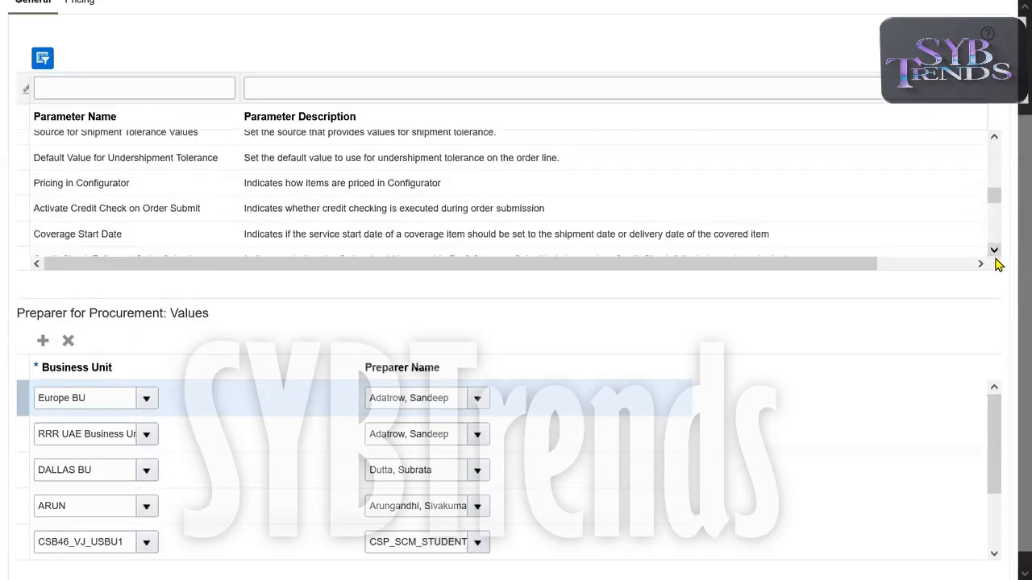
pyautogui.click(994, 251)
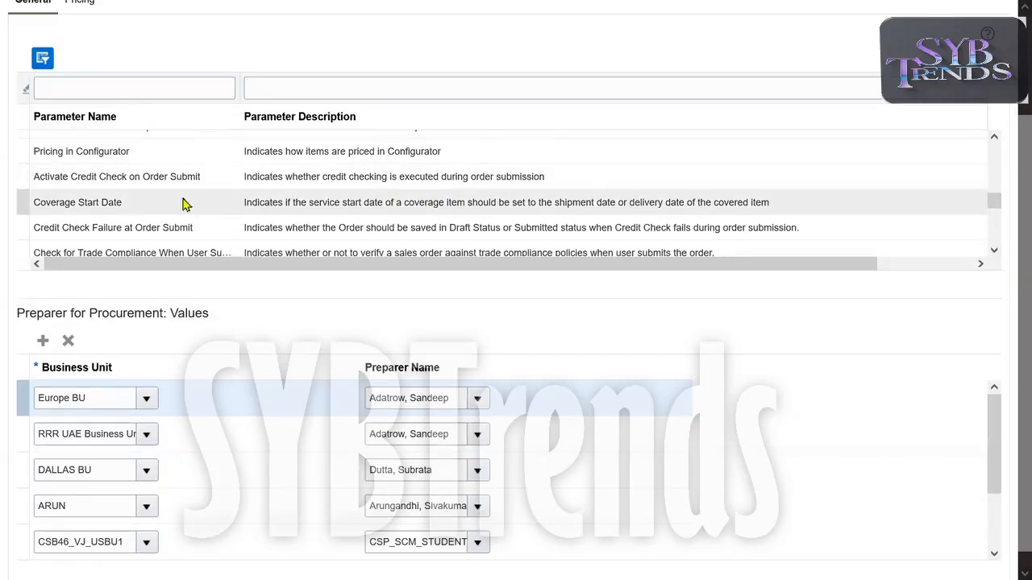
pyautogui.click(152, 178)
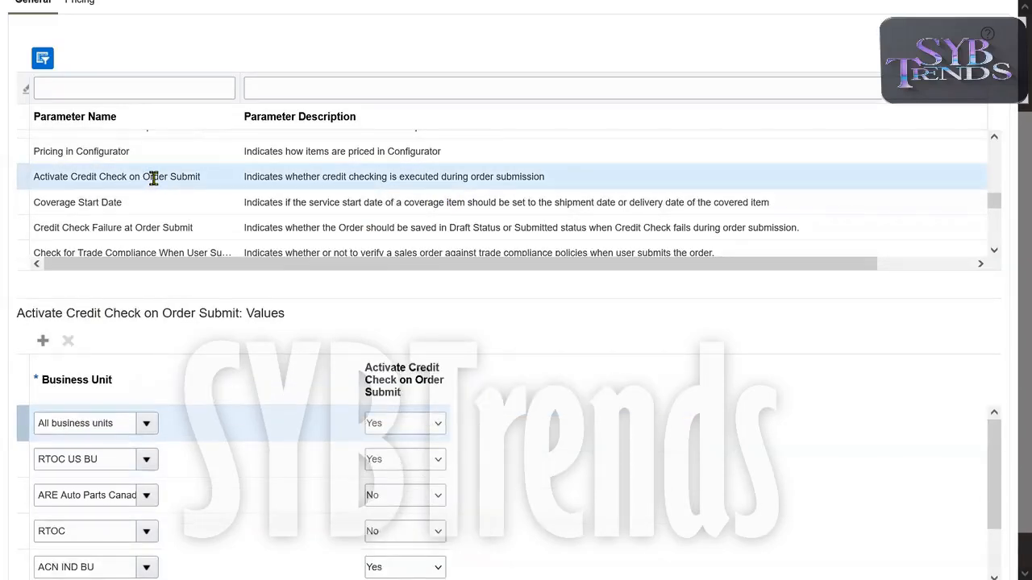
pyautogui.tripleClick(153, 178)
pyautogui.click(224, 316)
# Add a value row to Activate Credit Check on Order Submit and assign the business unit 50K IND BU, searching for 50K.
pyautogui.click(42, 340)
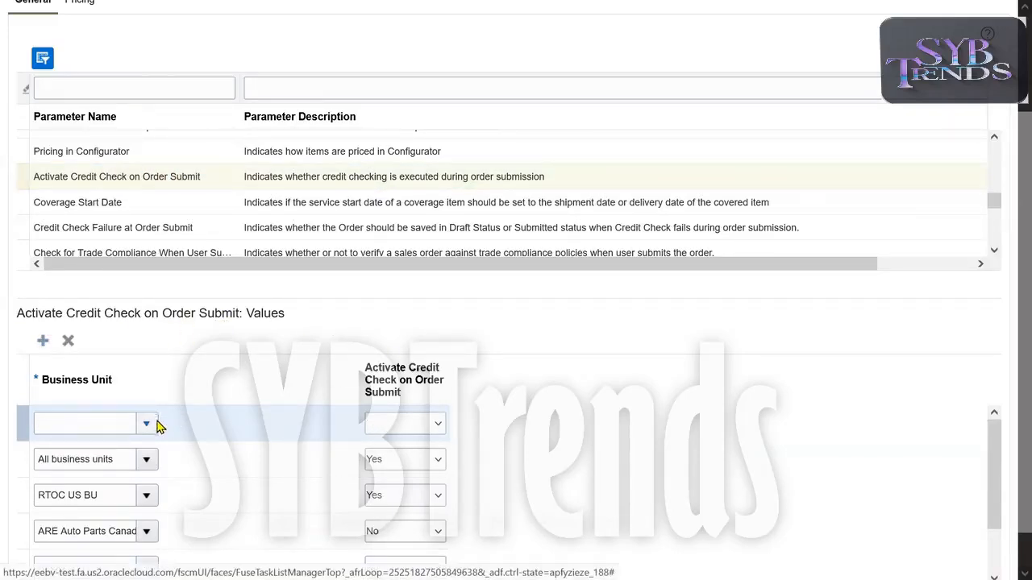
pyautogui.click(146, 423)
pyautogui.click(60, 397)
pyautogui.click(509, 269)
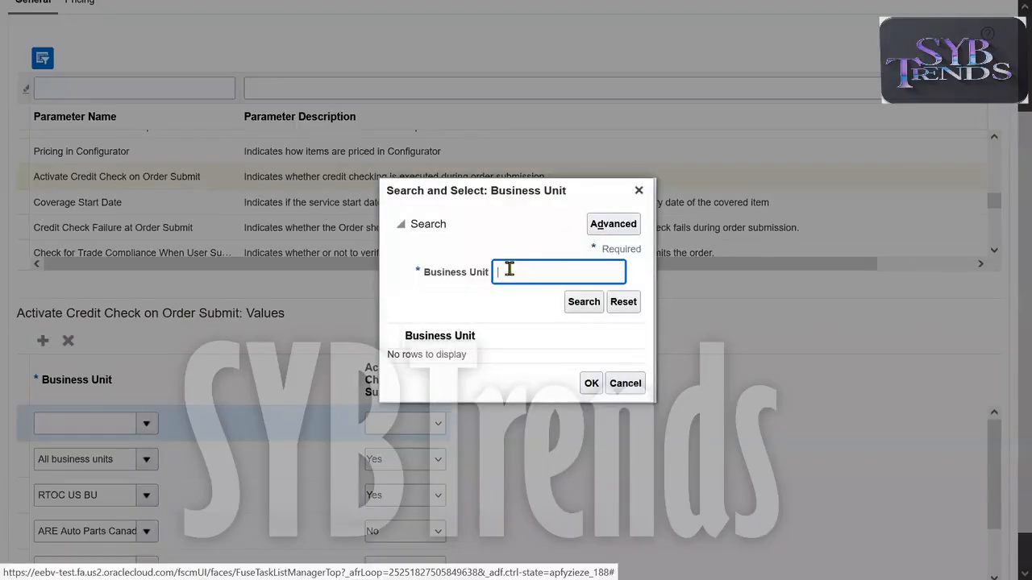
pyautogui.write('50')
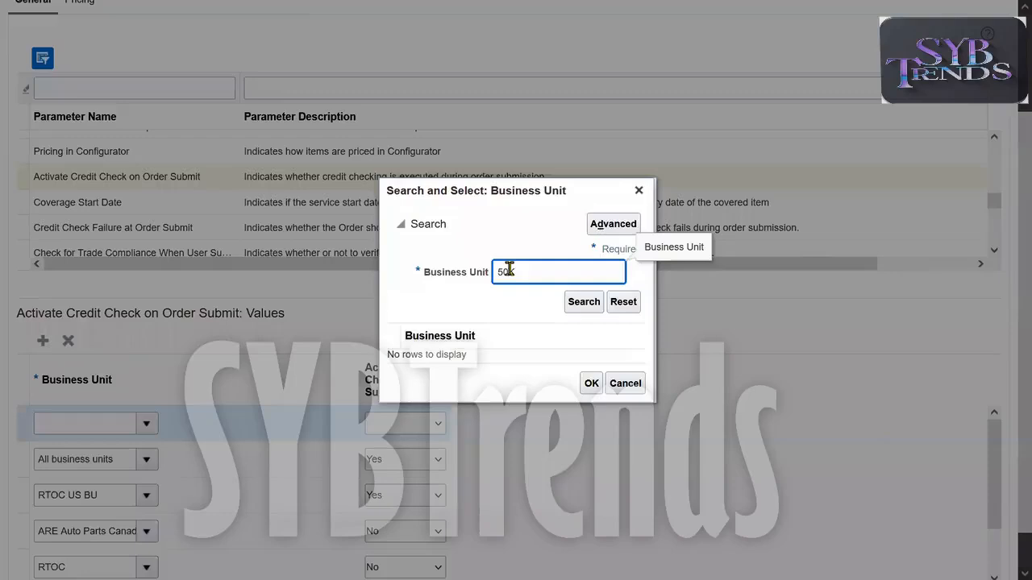
pyautogui.write('K')
pyautogui.press('Return')
pyautogui.click(478, 359)
pyautogui.click(591, 390)
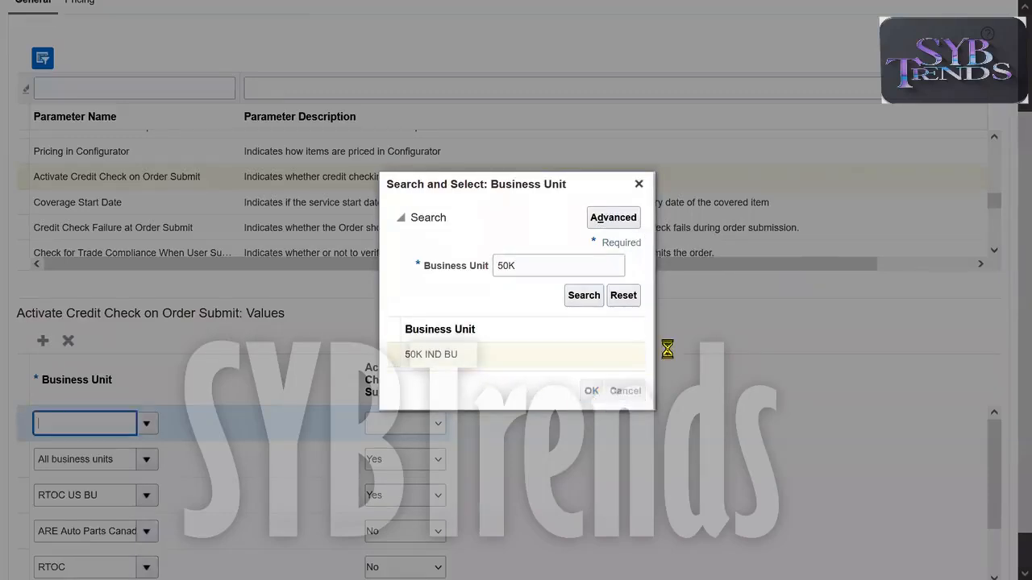
# Set Activate Credit Check on Order Submit to Yes for the 50K IND BU row.
pyautogui.click(403, 425)
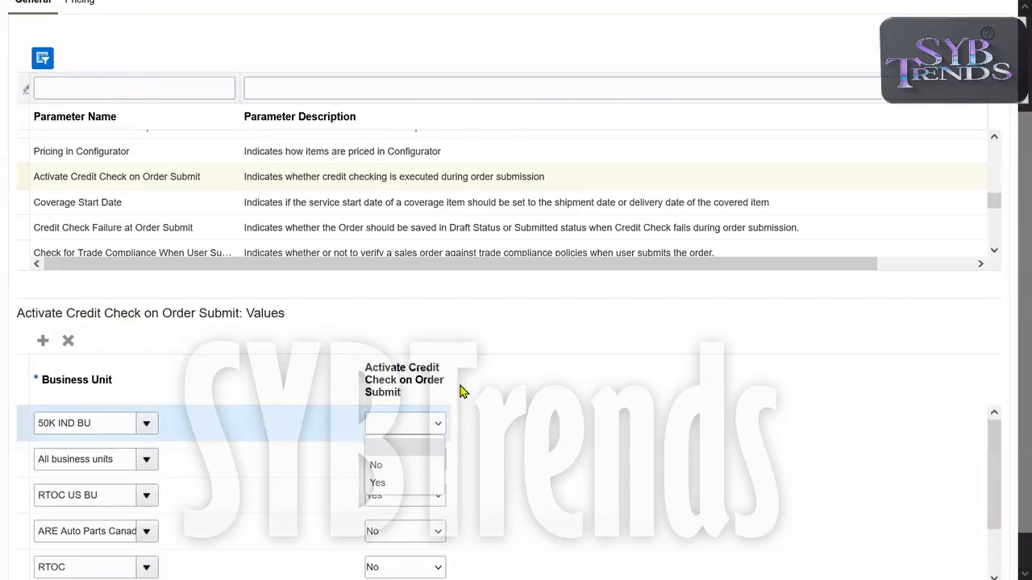
pyautogui.click(392, 484)
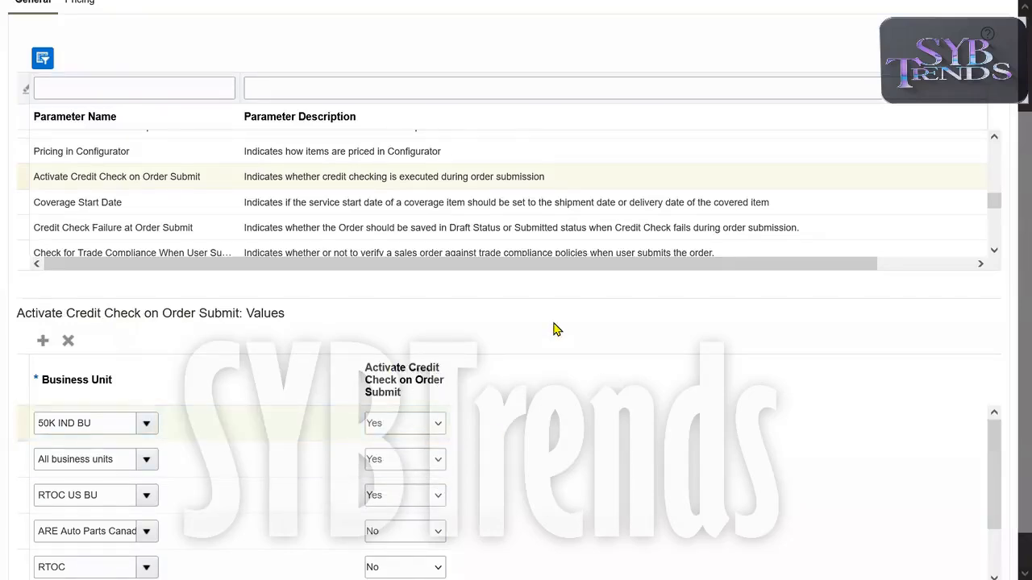
pyautogui.click(427, 431)
pyautogui.click(407, 447)
pyautogui.click(428, 427)
pyautogui.click(400, 471)
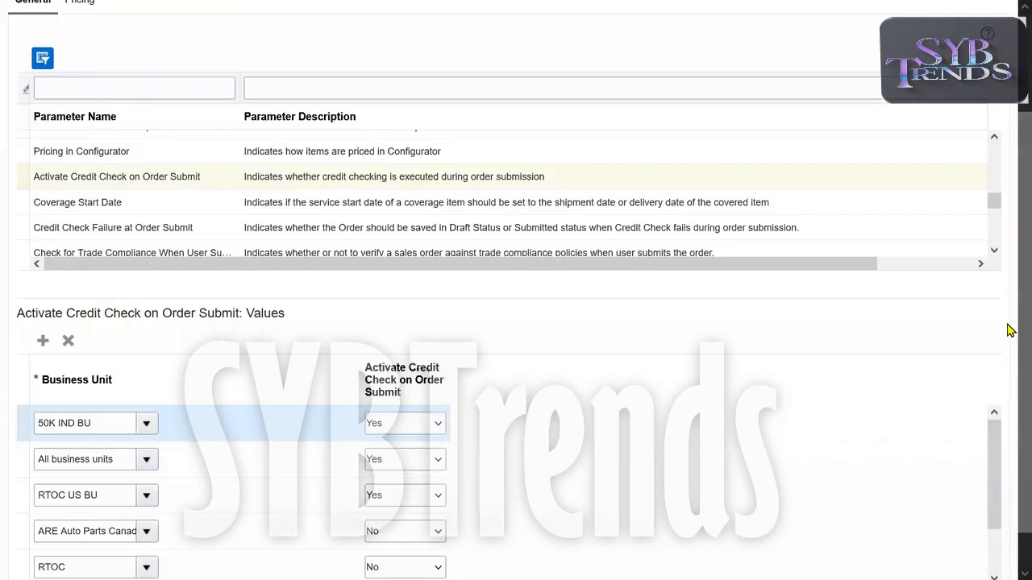
# Add a value row to the Credit Check Failure at Order Submit parameter and assign the business unit 50K IND BU, searching for 50K.
pyautogui.click(213, 230)
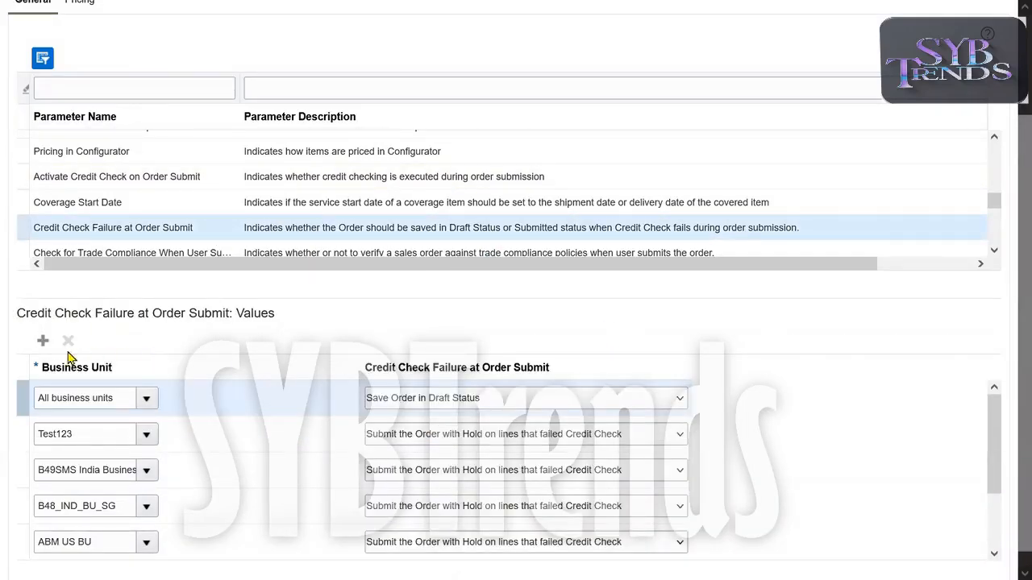
pyautogui.click(42, 340)
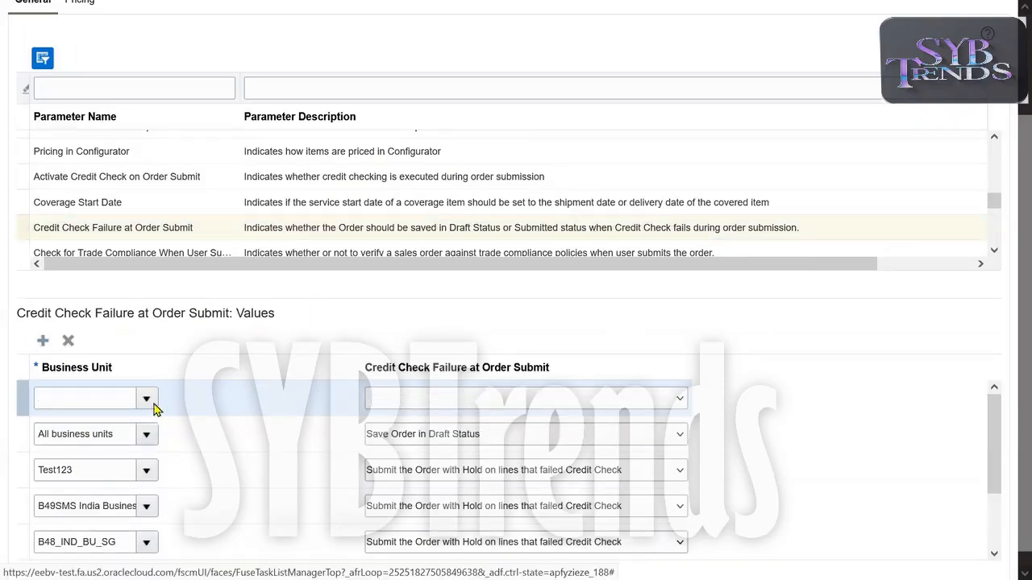
pyautogui.click(146, 399)
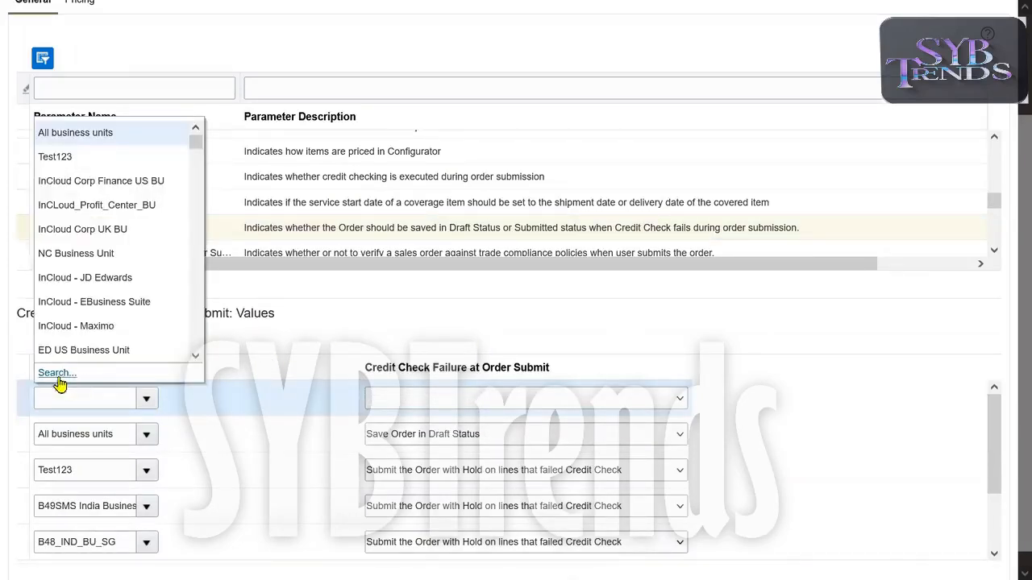
pyautogui.click(34, 377)
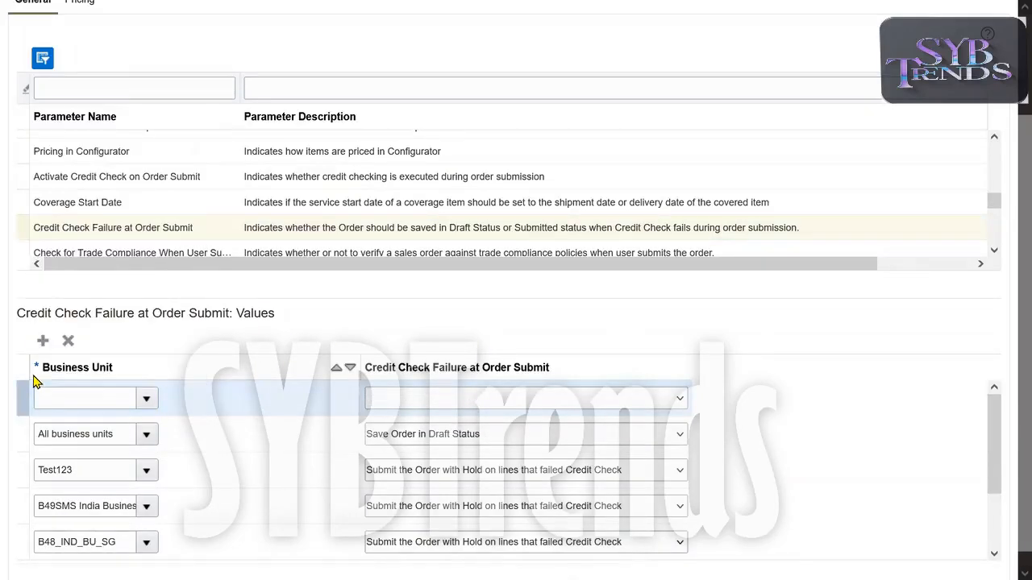
pyautogui.click(147, 399)
pyautogui.click(45, 374)
pyautogui.click(534, 272)
pyautogui.write('50K')
pyautogui.press('Return')
pyautogui.click(455, 354)
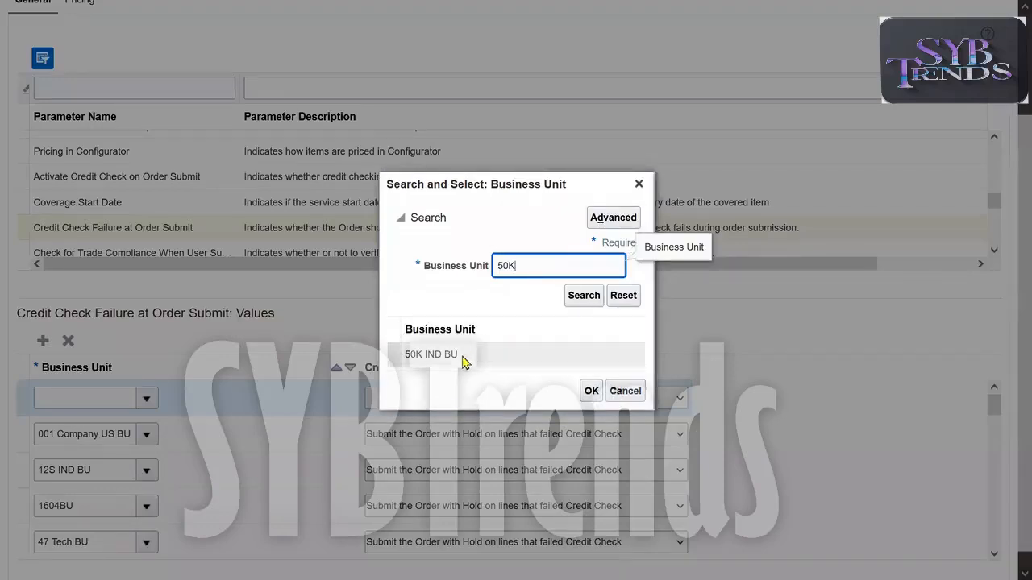
pyautogui.click(591, 391)
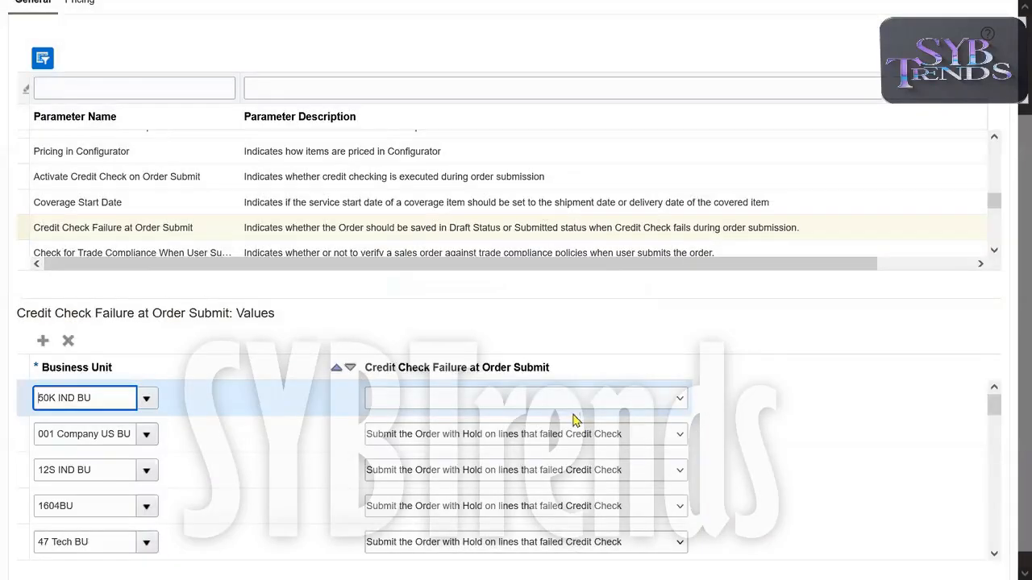
# Set the 50K IND BU row's credit check failure handling to Submit the Order with Hold on lines that failed Credit Check.
pyautogui.click(554, 411)
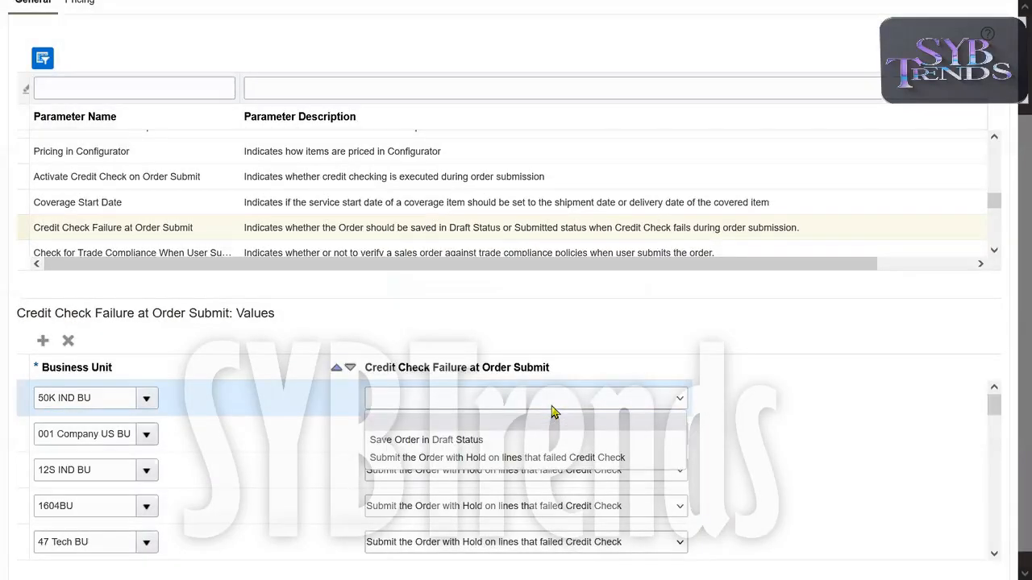
pyautogui.click(589, 458)
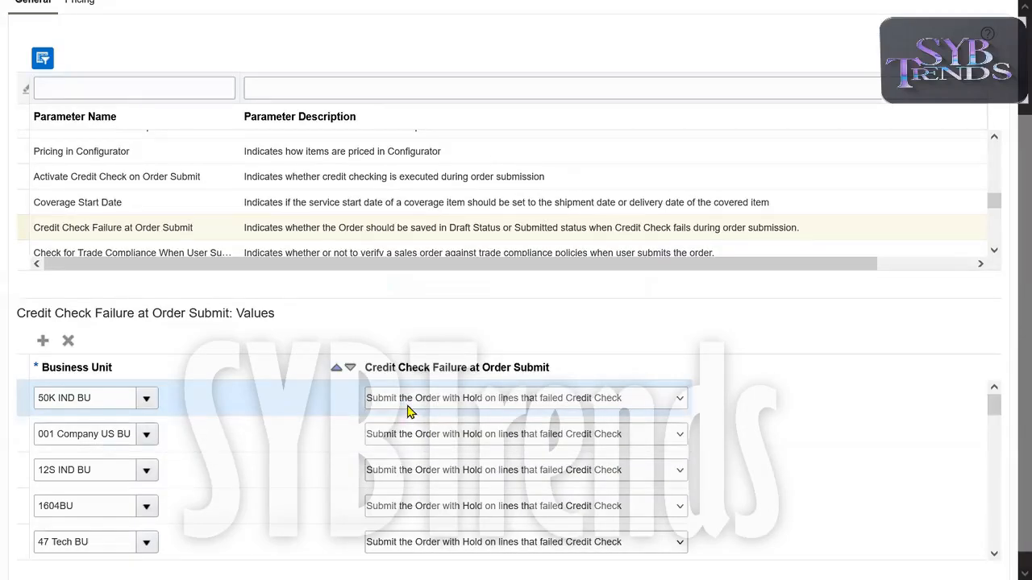
pyautogui.click(490, 409)
pyautogui.click(467, 422)
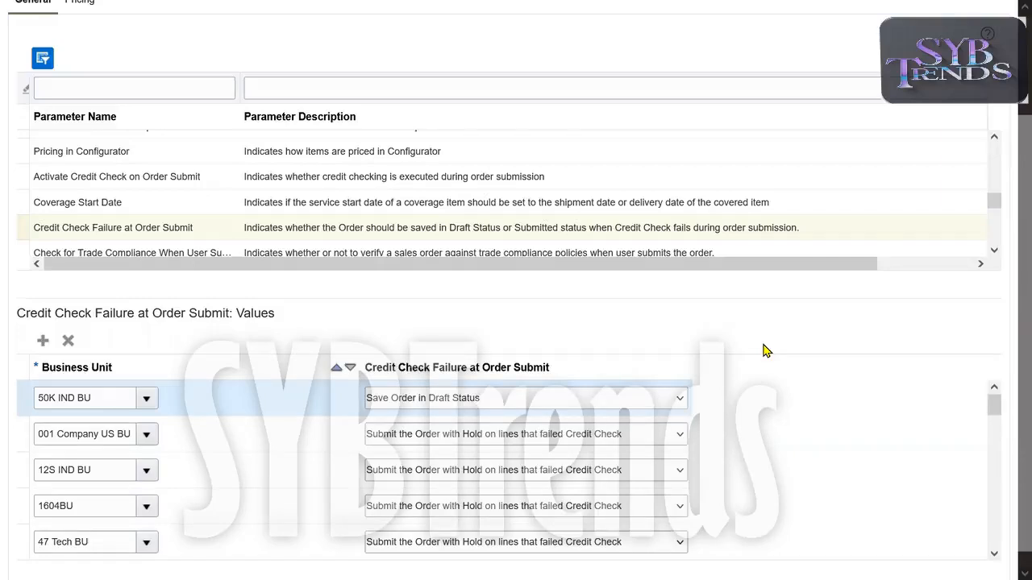
pyautogui.click(497, 405)
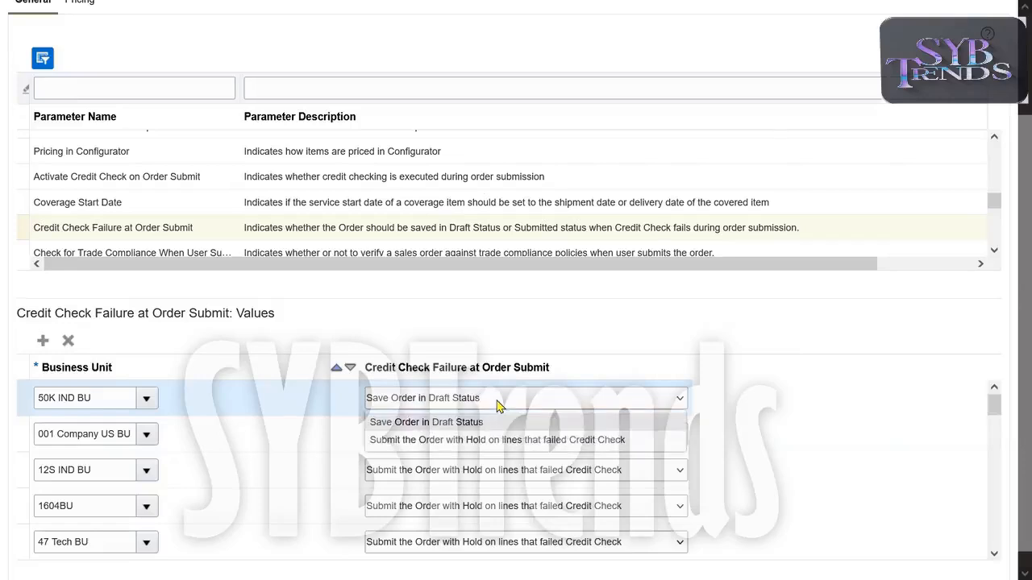
pyautogui.click(476, 437)
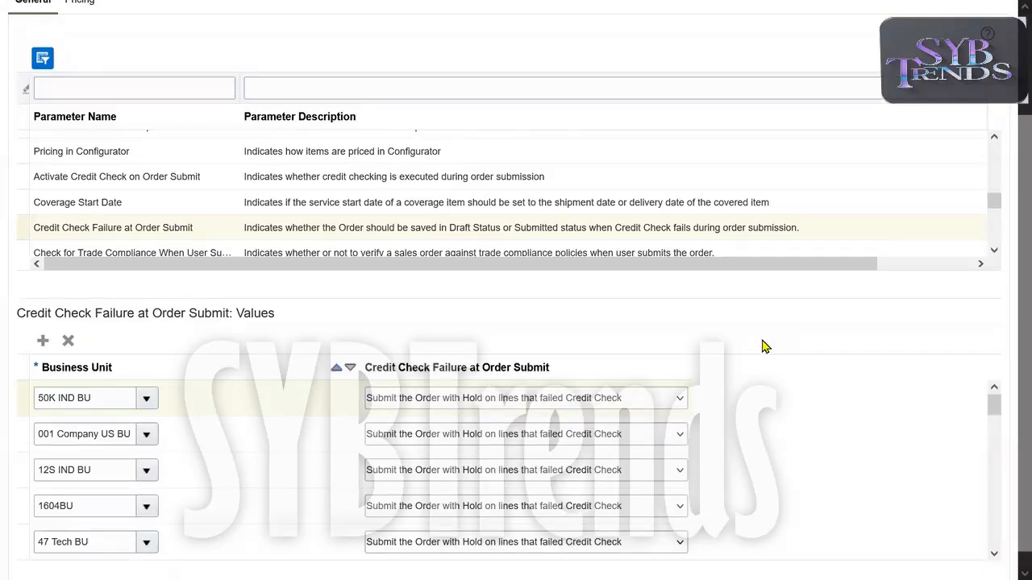
# Save the parameter changes and review the Activate Credit Check on Order Submit and Credit Check Failure at Order Submit parameters.
pyautogui.scroll(3, 1008, 180)
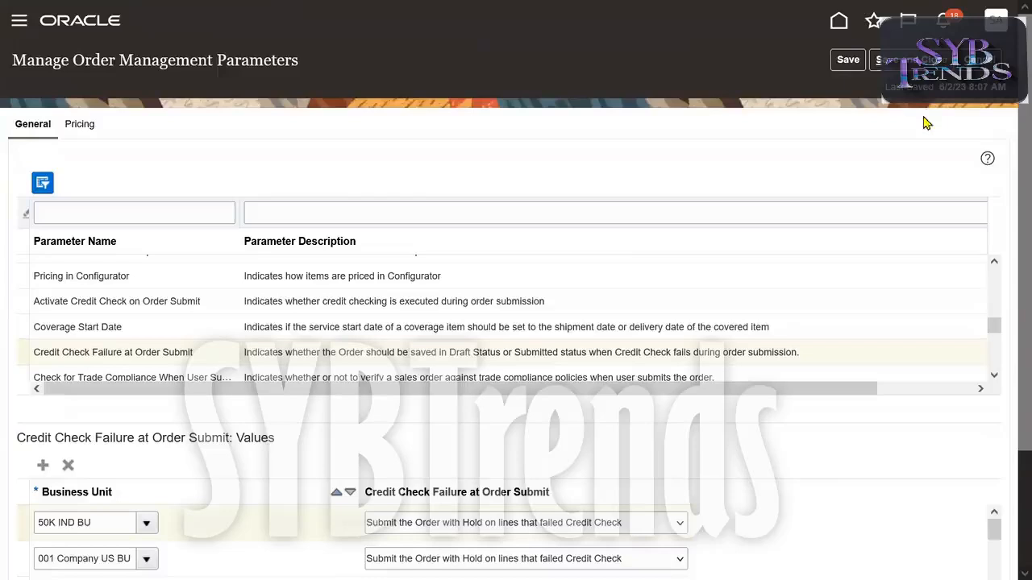
pyautogui.click(848, 61)
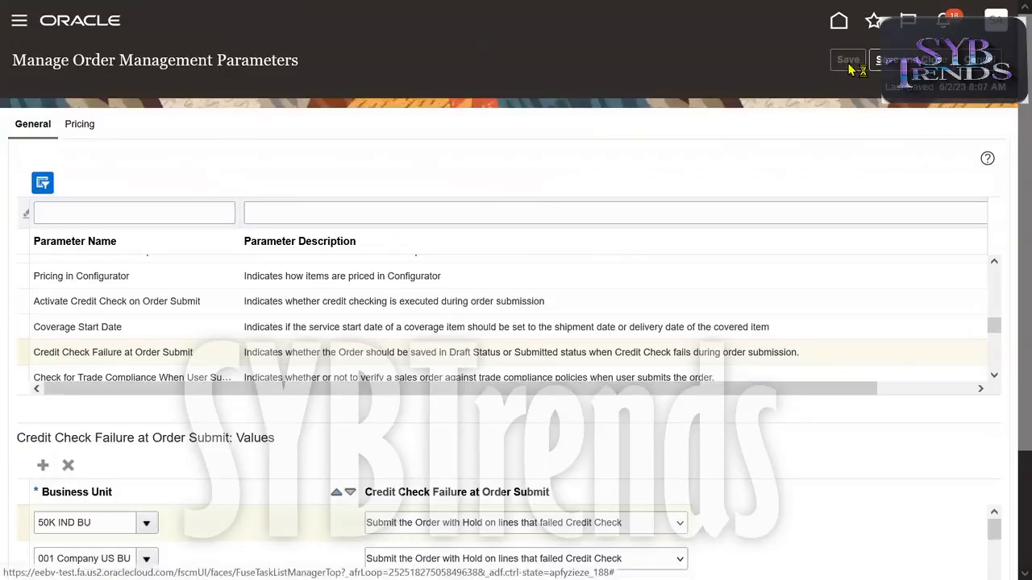
pyautogui.doubleClick(301, 60)
pyautogui.click(173, 298)
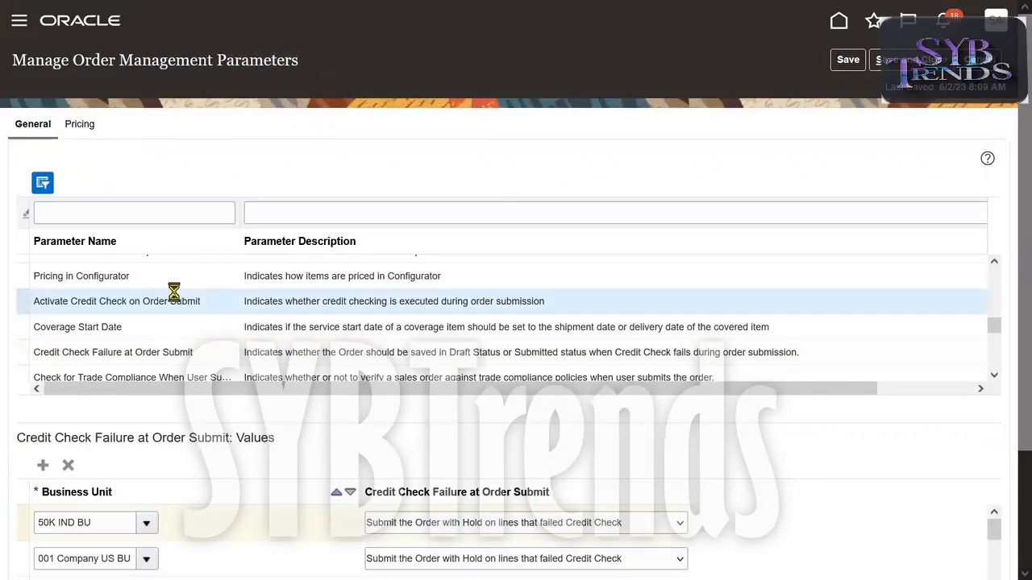
pyautogui.click(150, 357)
pyautogui.click(188, 301)
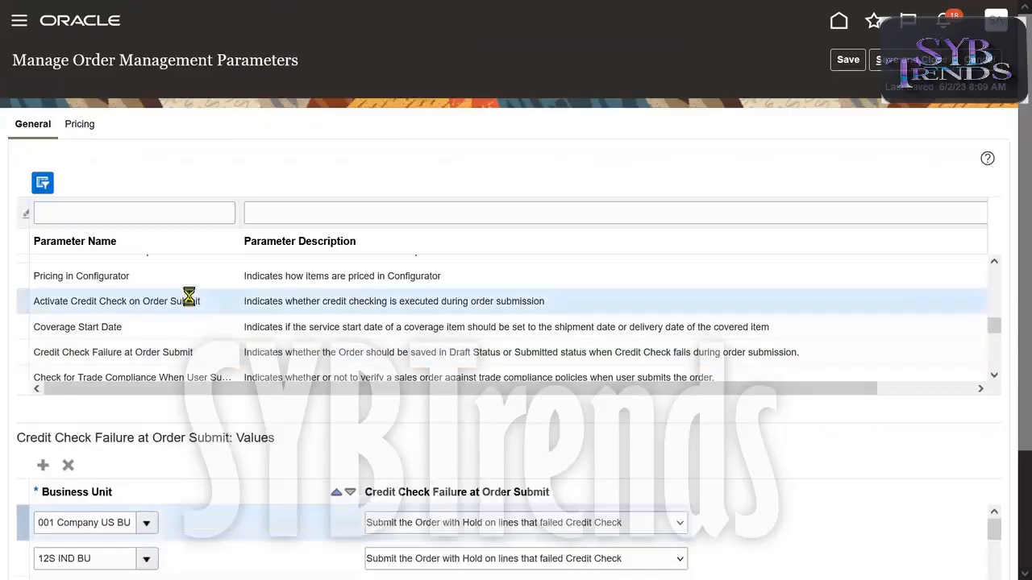
pyautogui.doubleClick(138, 355)
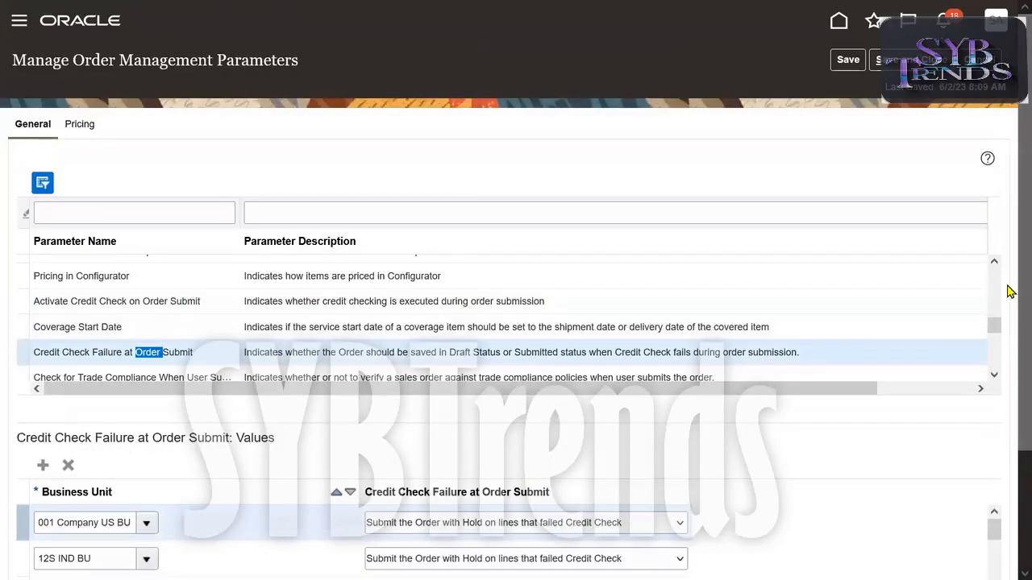
pyautogui.scroll(-1, 1010, 326)
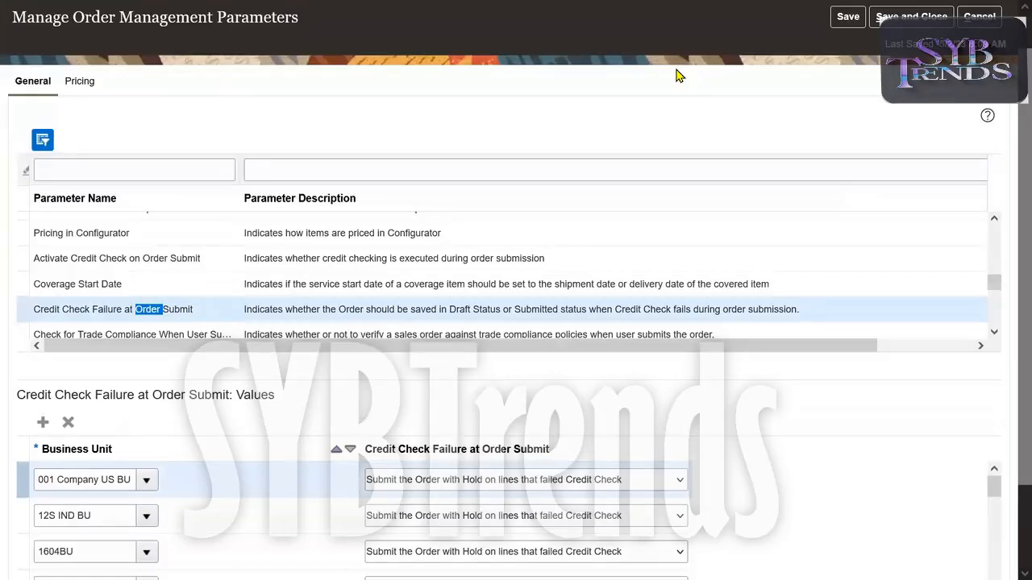
pyautogui.hotkey('alt', 'Tab')
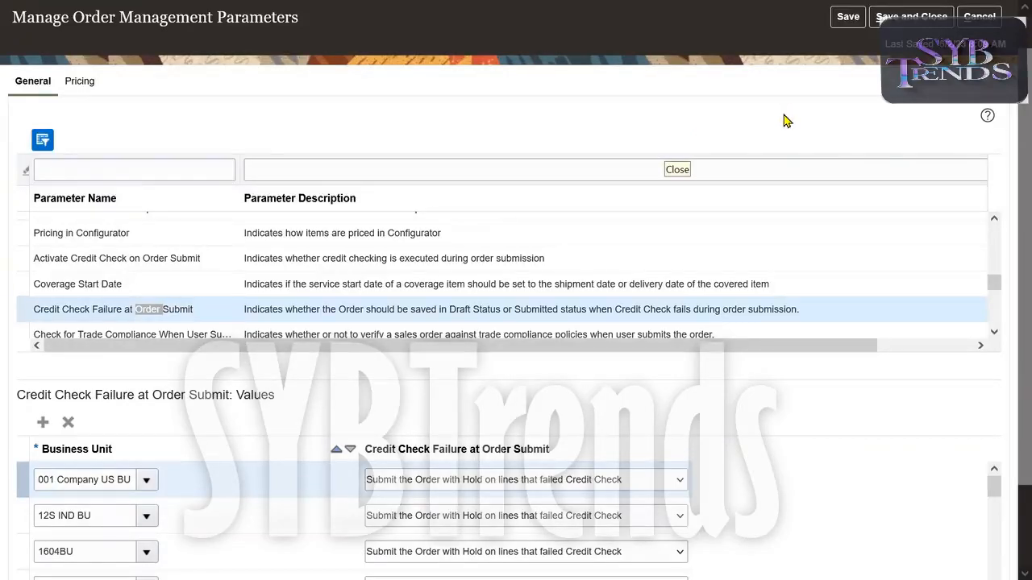
pyautogui.click(557, 89)
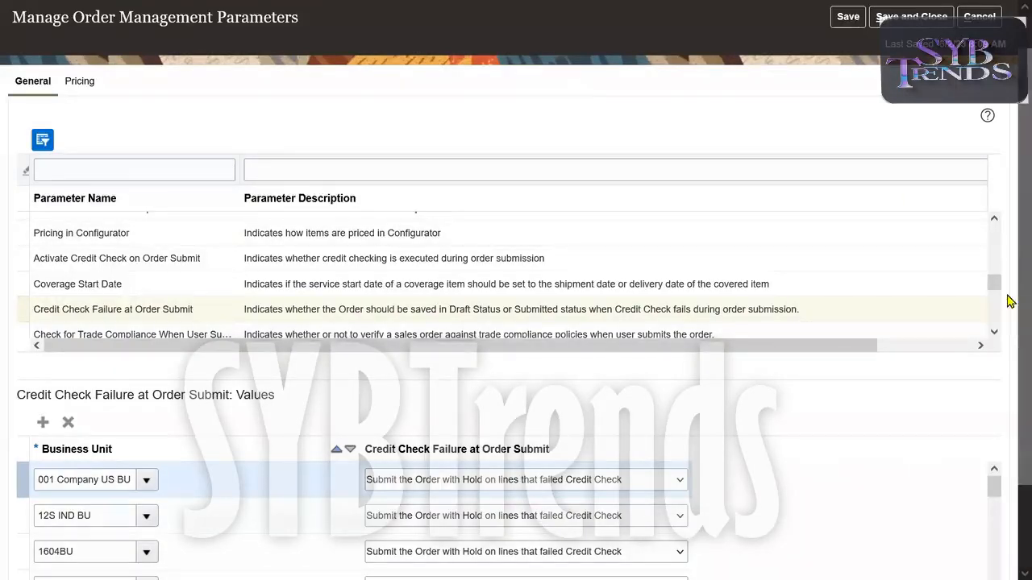
# Open the Start Approval Process for Sales Orders parameter and set its value for the Oracle Fusion Applications source order system to Yes.
pyautogui.click(995, 334)
pyautogui.click(995, 334)
pyautogui.click(995, 333)
pyautogui.click(995, 334)
pyautogui.click(412, 280)
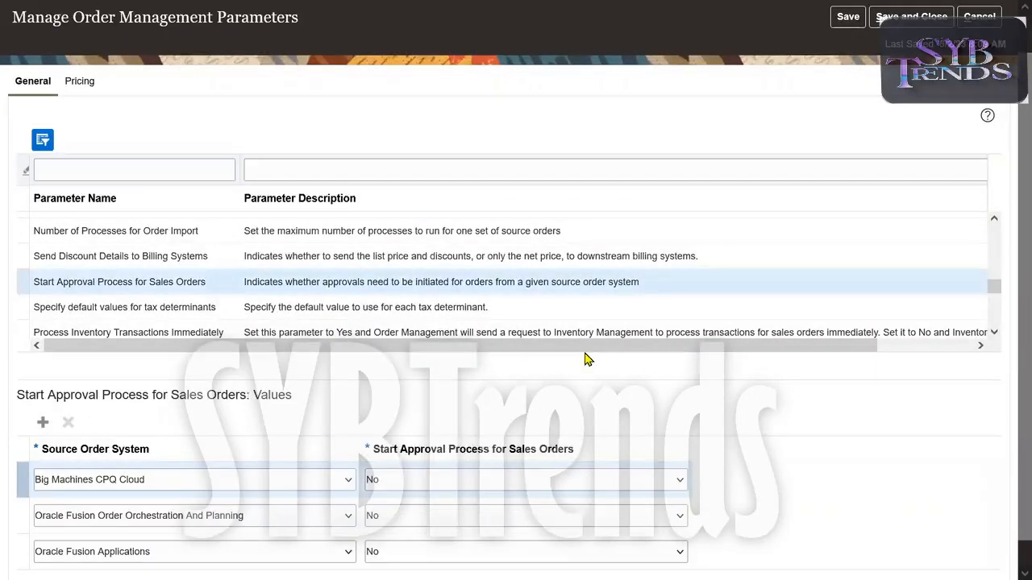
pyautogui.scroll(-1, 1009, 315)
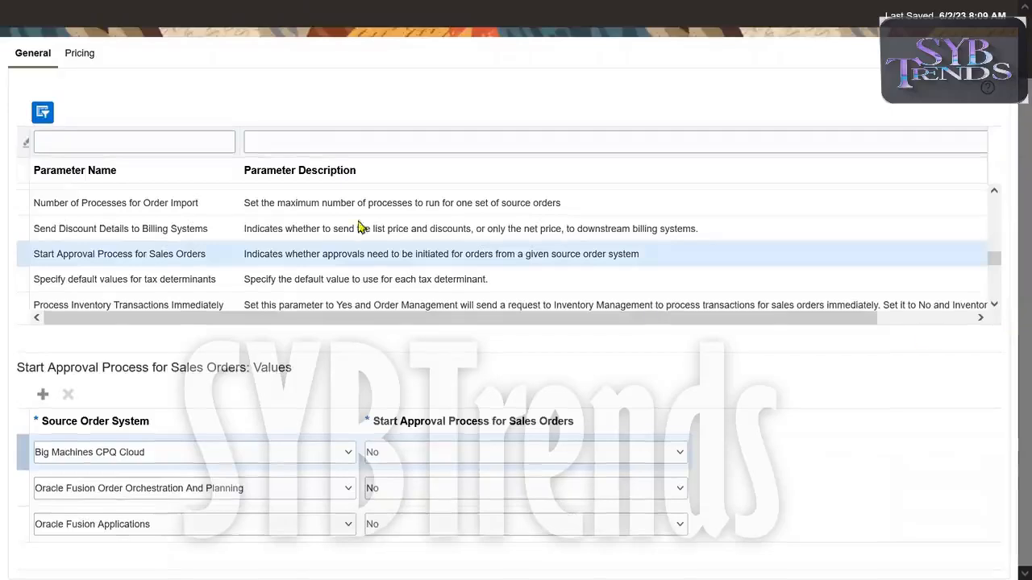
pyautogui.tripleClick(122, 254)
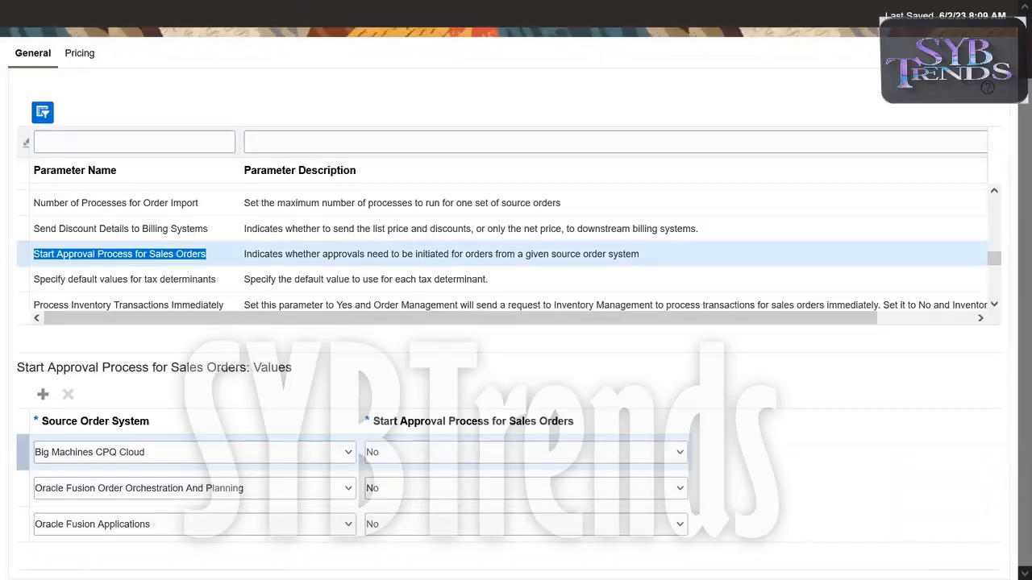
pyautogui.click(544, 529)
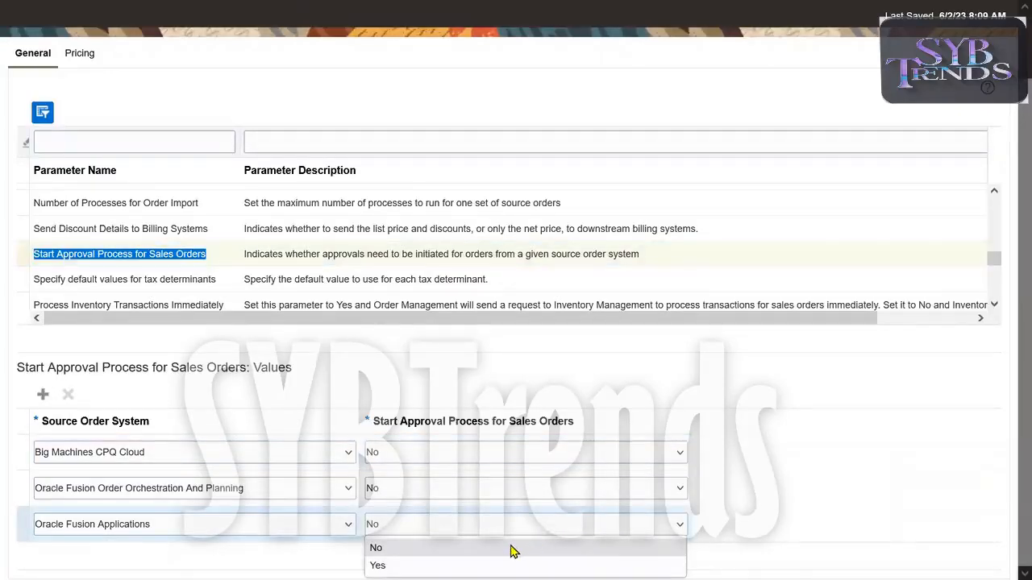
pyautogui.click(411, 533)
pyautogui.click(411, 533)
pyautogui.click(635, 562)
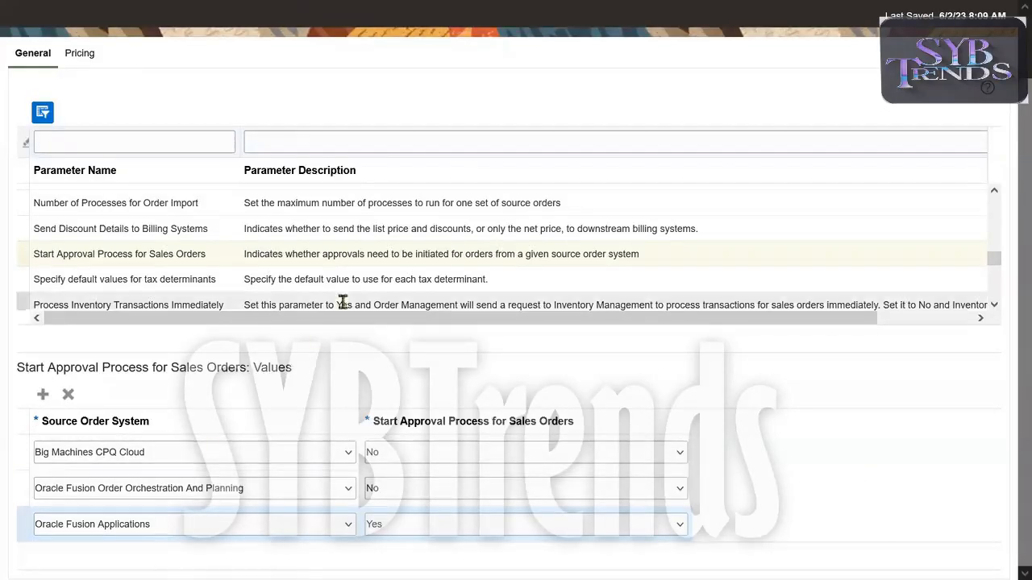
# Add a value row to the Start Approval Process for Sales Orders parameter and choose EBS as its source order system.
pyautogui.click(43, 394)
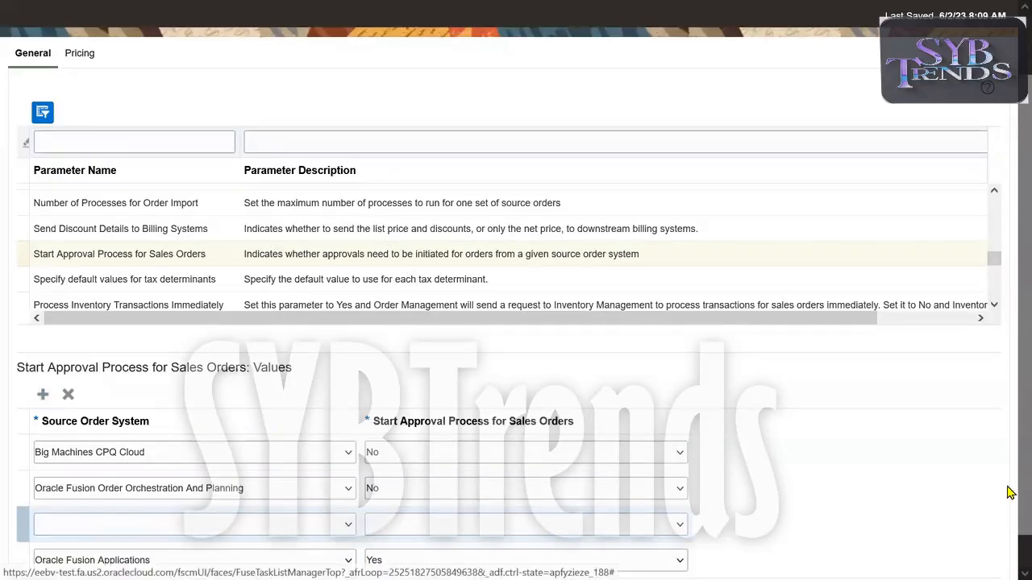
pyautogui.scroll(-1, 323, 480)
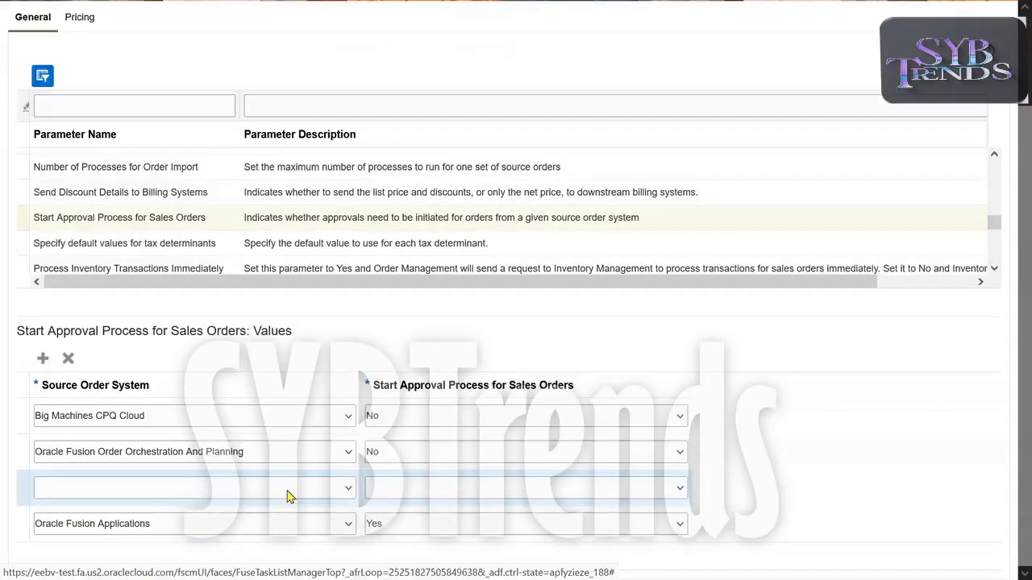
pyautogui.click(289, 498)
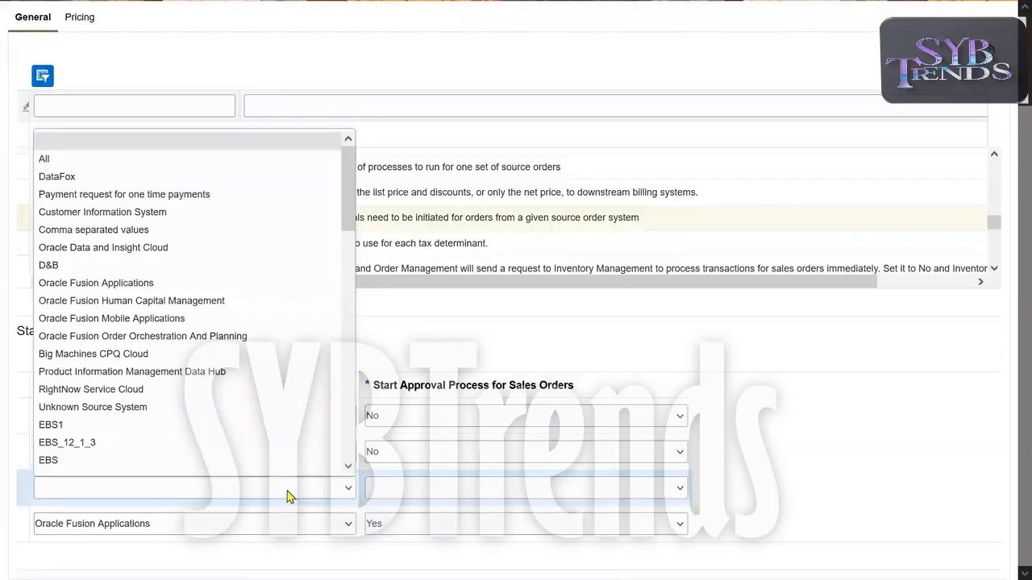
pyautogui.click(119, 457)
pyautogui.click(119, 457)
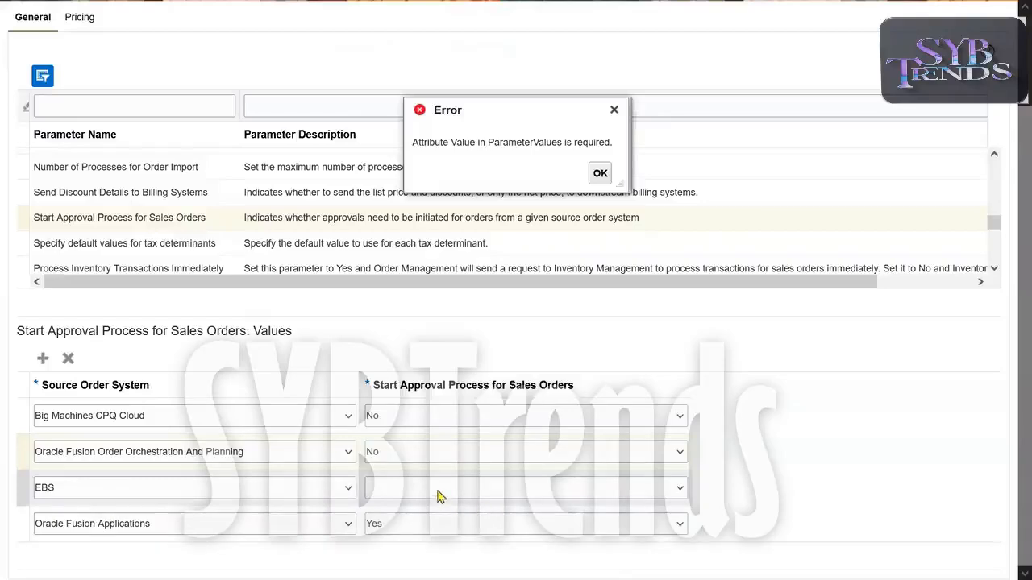
pyautogui.click(407, 498)
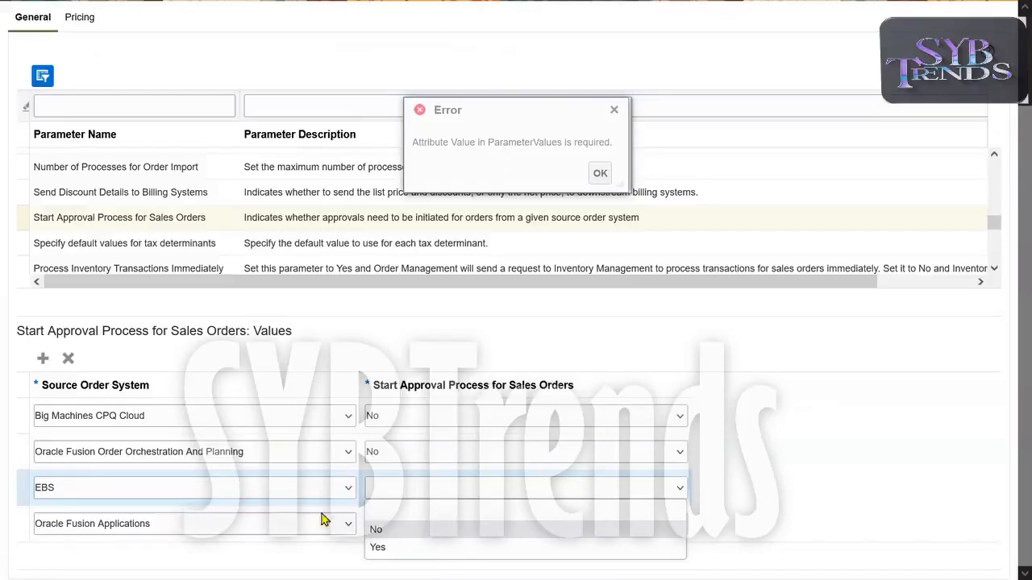
# Change the new row's source order system to Sales, set its Start Approval Process for Sales Orders value to No, and save the parameters.
pyautogui.click(265, 497)
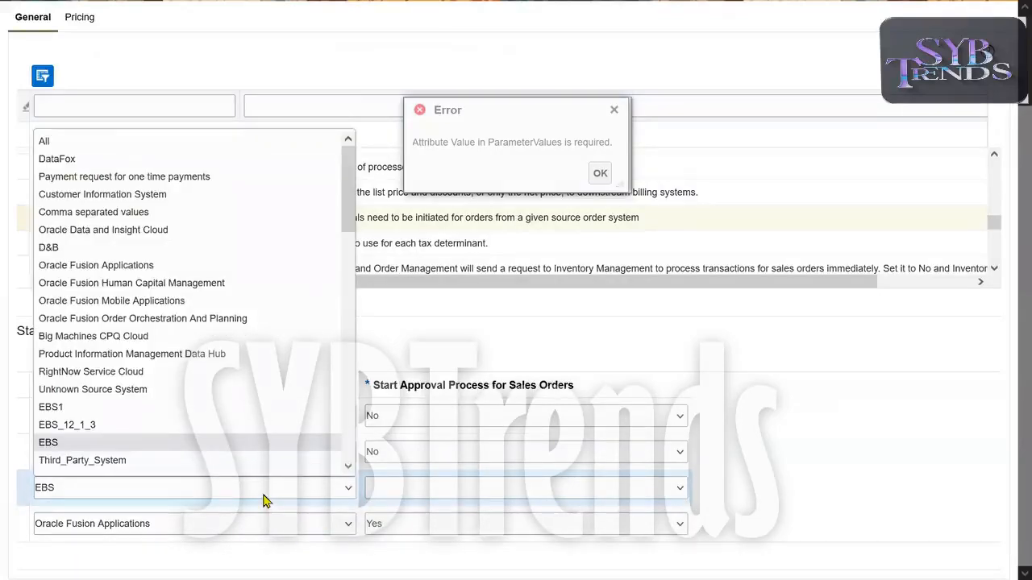
pyautogui.moveTo(357, 215); pyautogui.dragTo(360, 452)
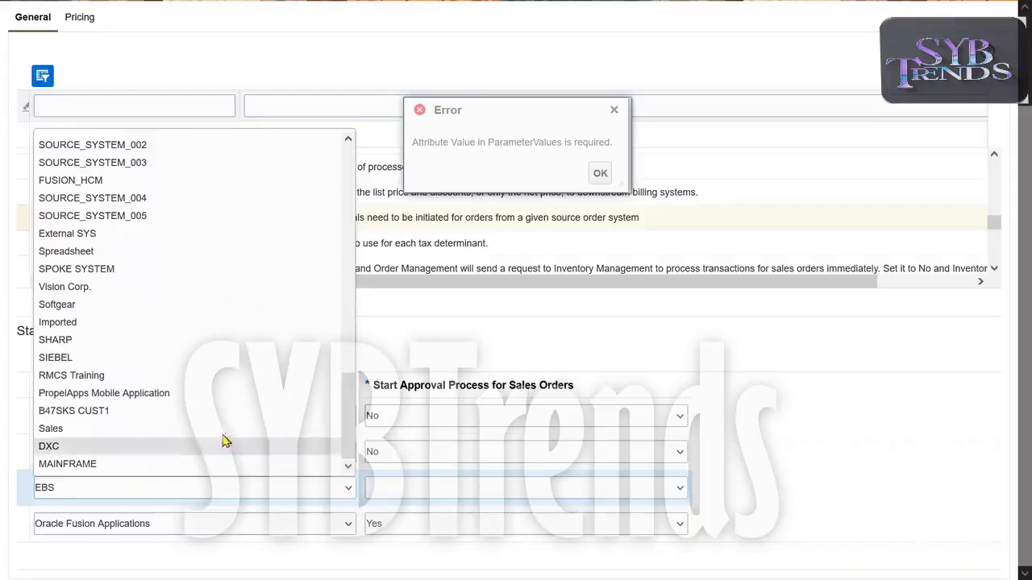
pyautogui.click(177, 430)
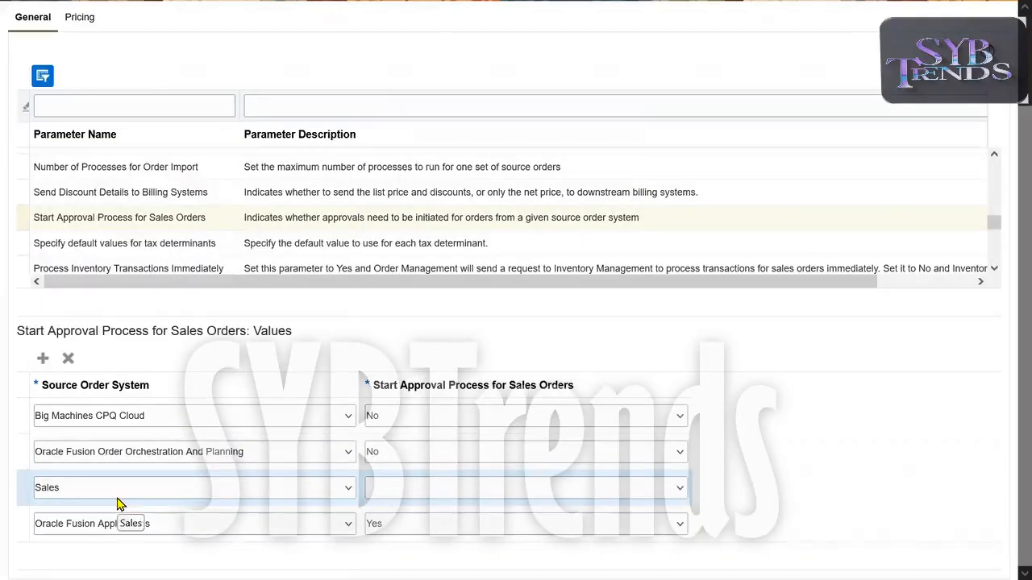
pyautogui.click(457, 497)
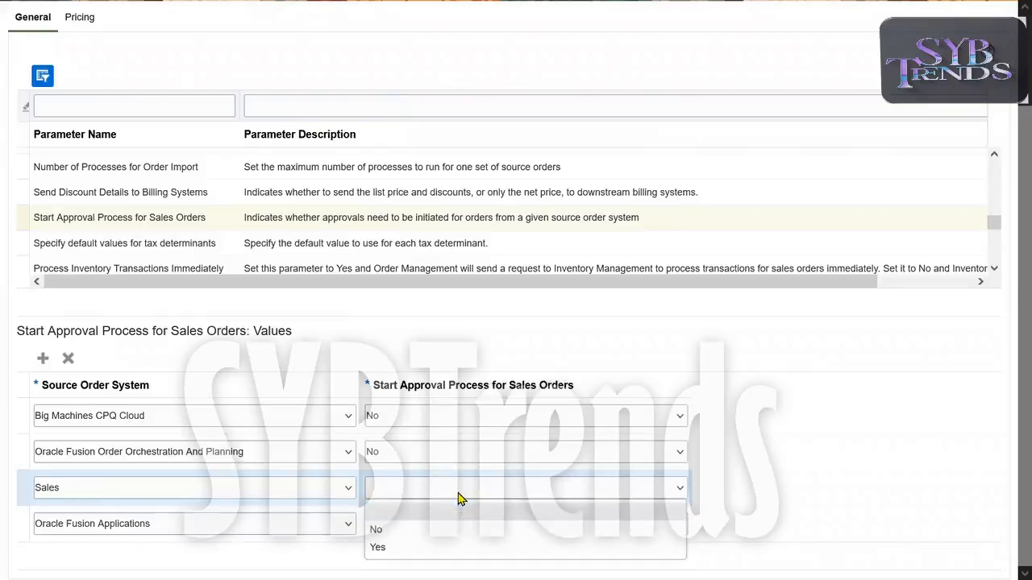
pyautogui.click(418, 533)
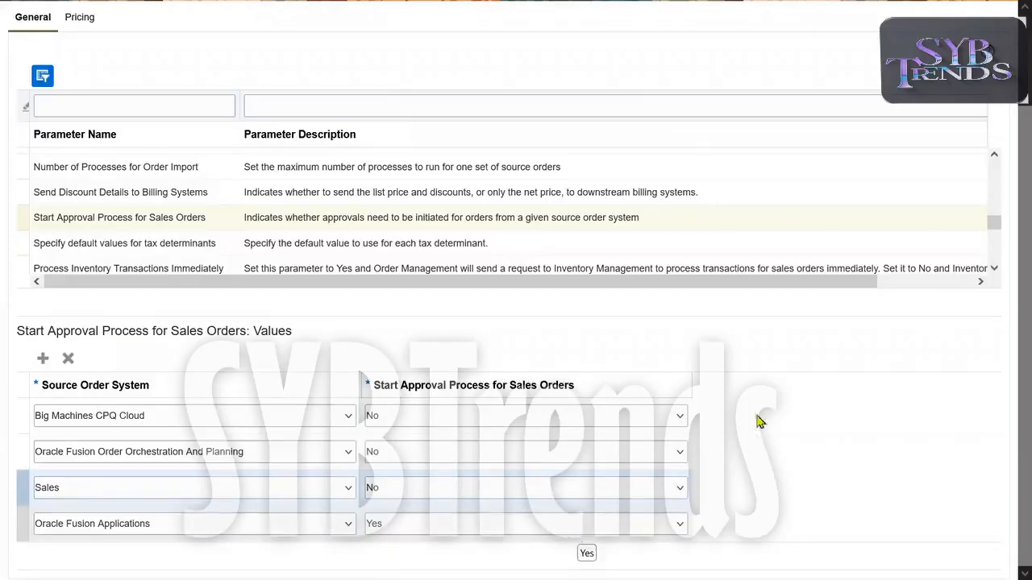
pyautogui.scroll(2, 1010, 316)
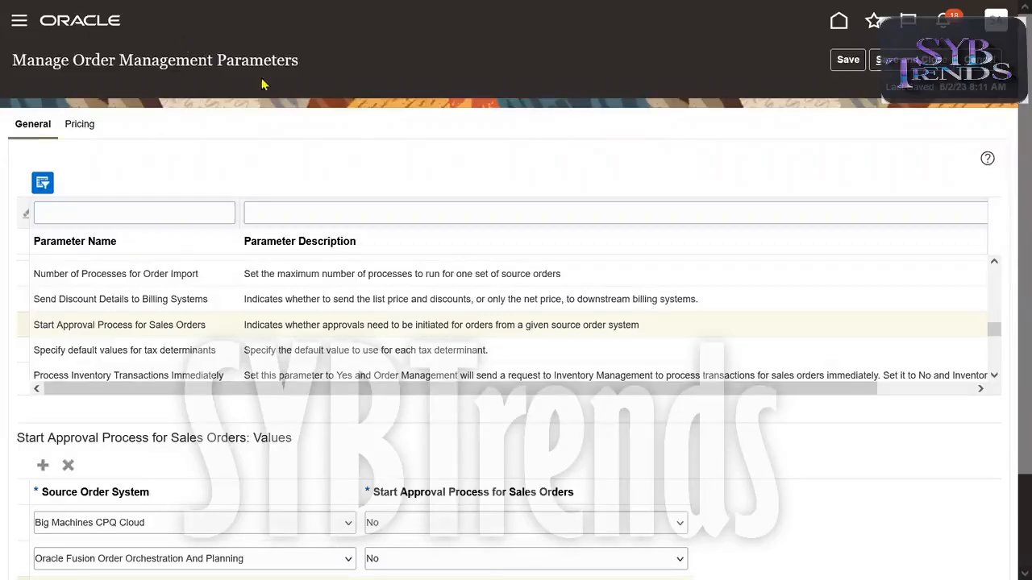
pyautogui.moveTo(73, 59); pyautogui.dragTo(322, 70)
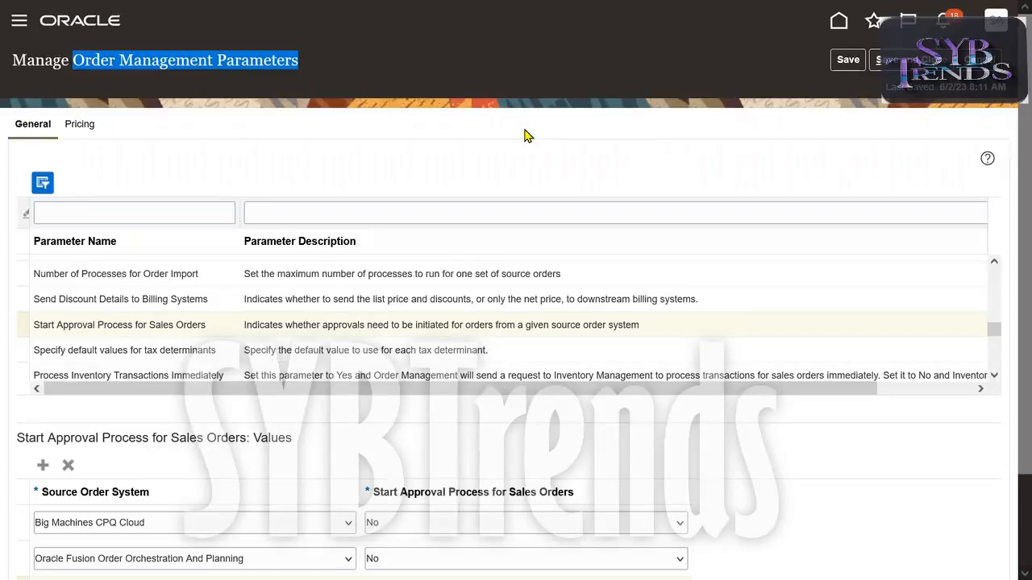
pyautogui.hotkey('alt', 'Tab')
pyautogui.hotkey('alt', 'Tab')
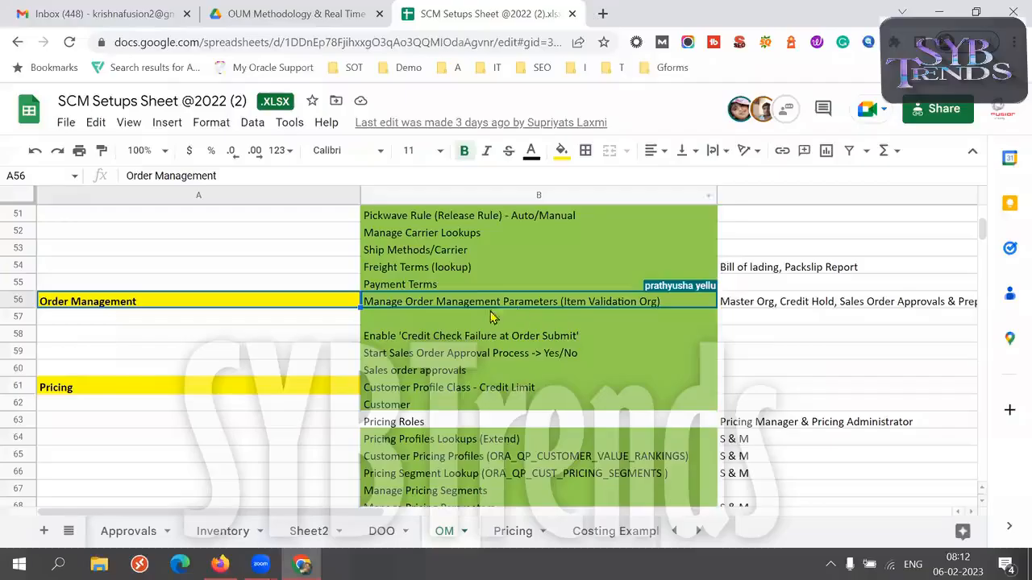
pyautogui.hotkey('shift', 'Down')
pyautogui.hotkey('shift', 'Down')
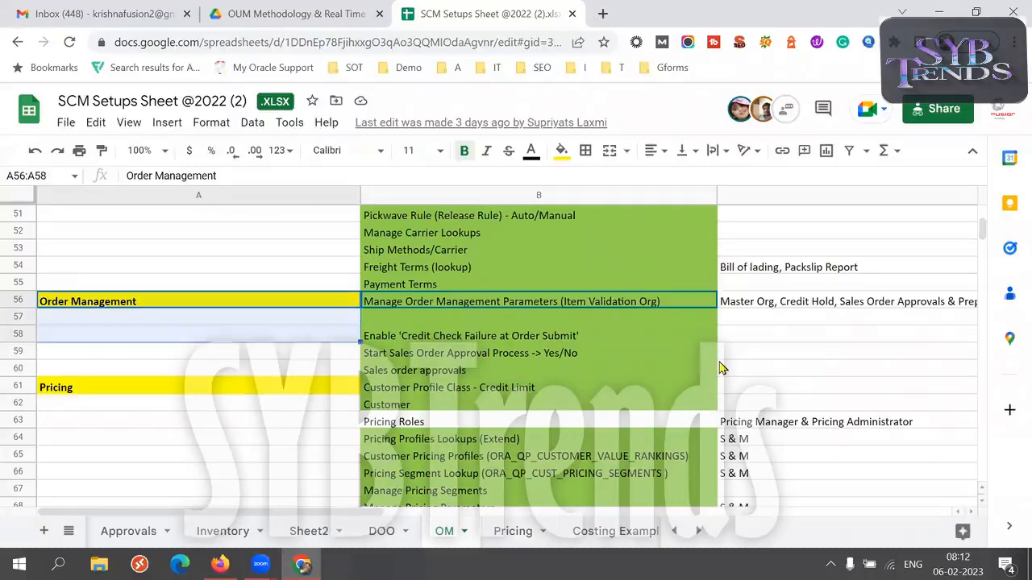
pyautogui.hotkey('shift', 'Right')
pyautogui.hotkey('shift', 'Down')
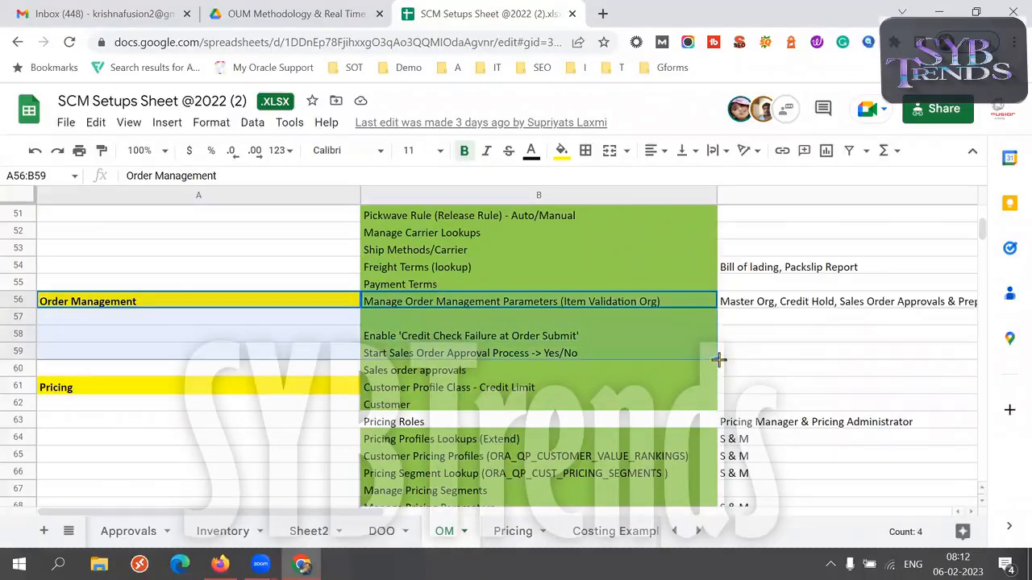
pyautogui.click(456, 372)
pyautogui.doubleClick(456, 371)
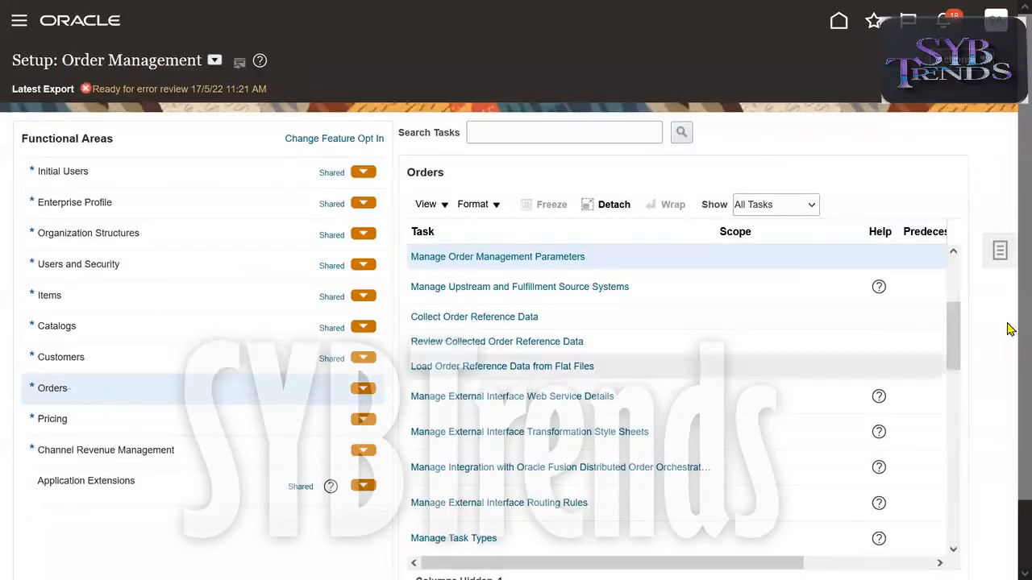
# Switch back to Oracle Fusion's Order Management setup, open the Manage Order Approval Rules task under Orders, and look over the existing rules.
pyautogui.scroll(-1, 961, 300)
pyautogui.moveTo(959, 299); pyautogui.dragTo(963, 414)
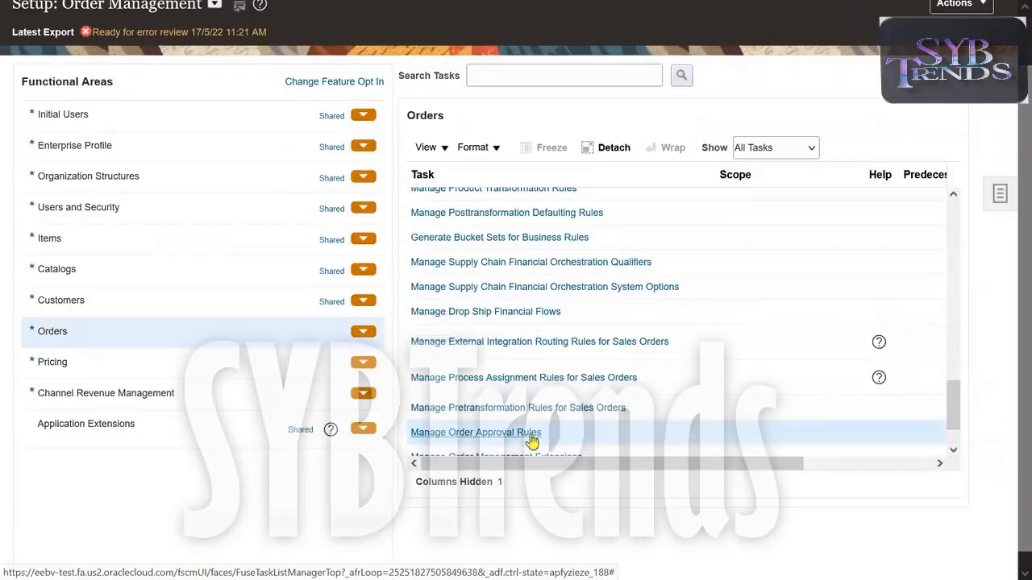
pyautogui.click(490, 438)
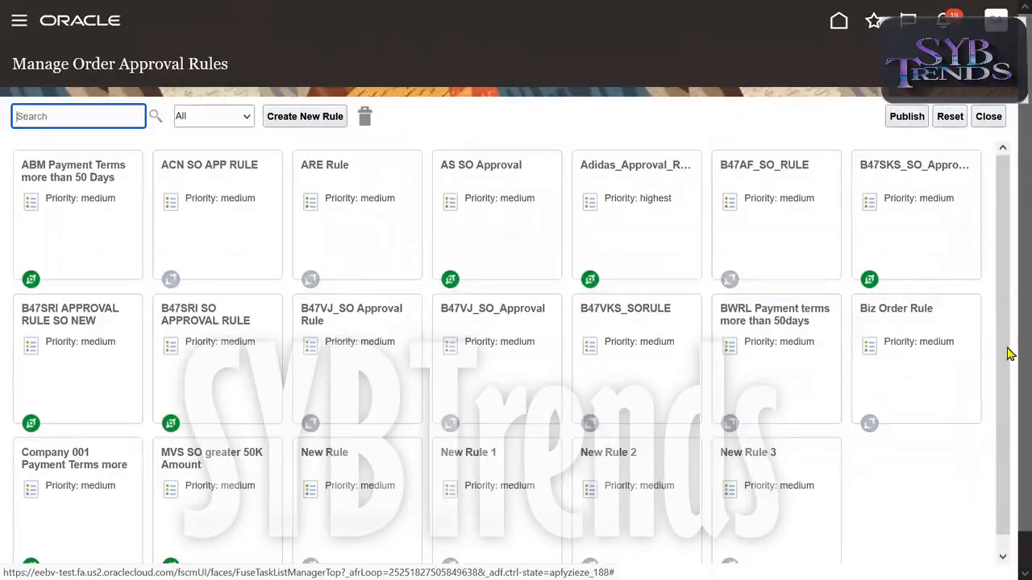
pyautogui.scroll(-1, 1007, 329)
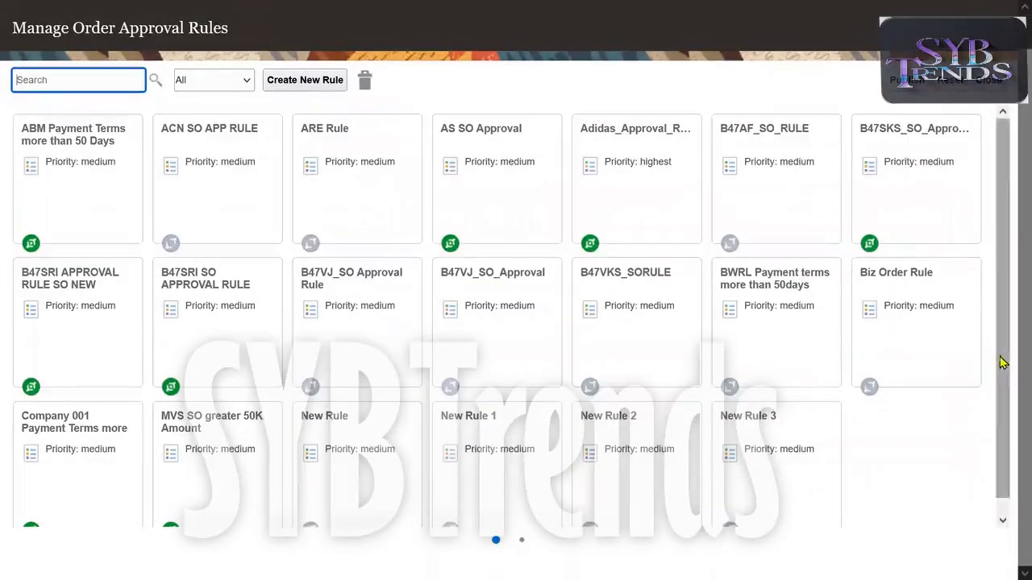
pyautogui.scroll(1, 1008, 241)
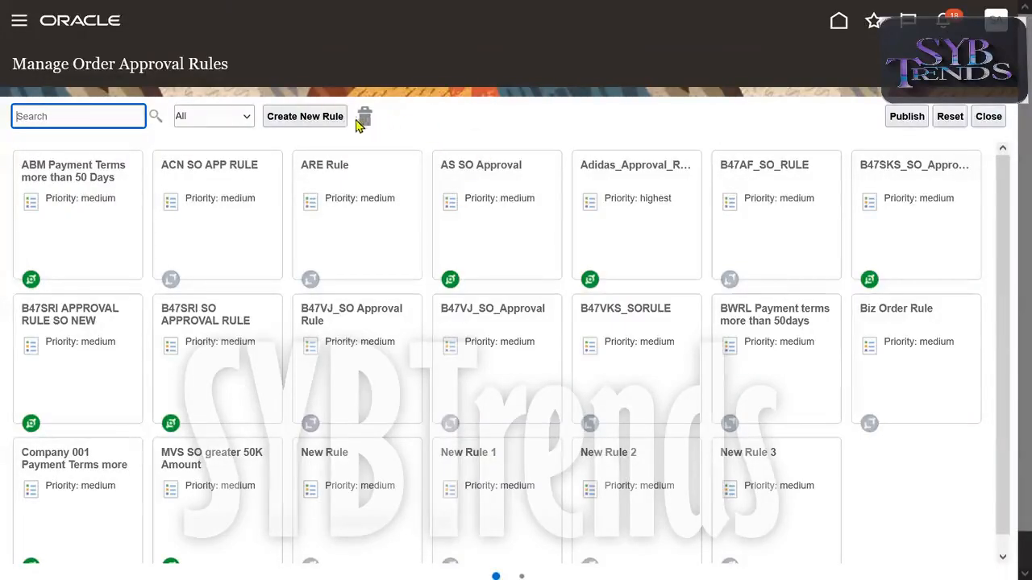
# Create a new order approval rule and expand the Order Header attributes.
pyautogui.click(288, 116)
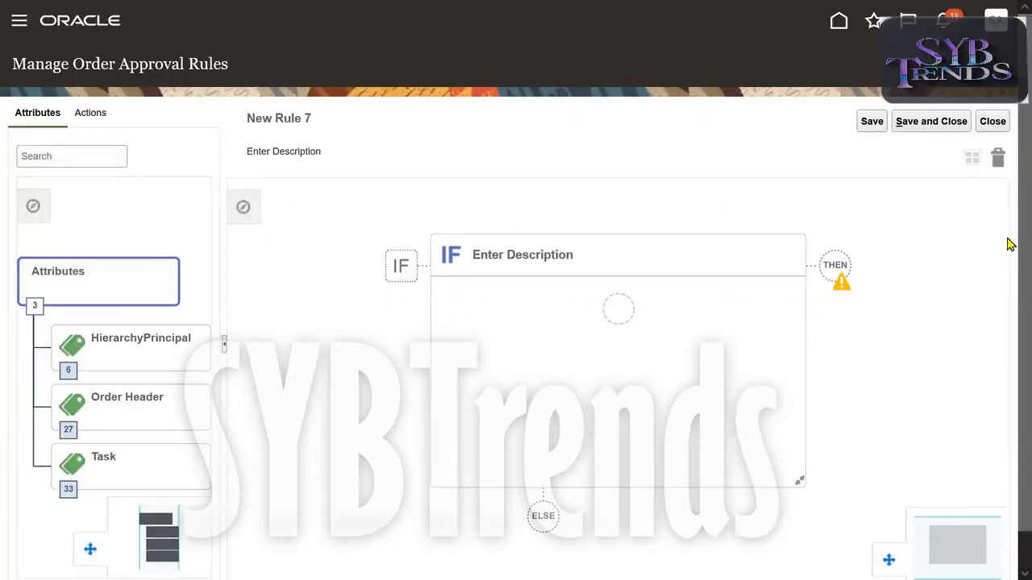
pyautogui.scroll(-1, 1010, 244)
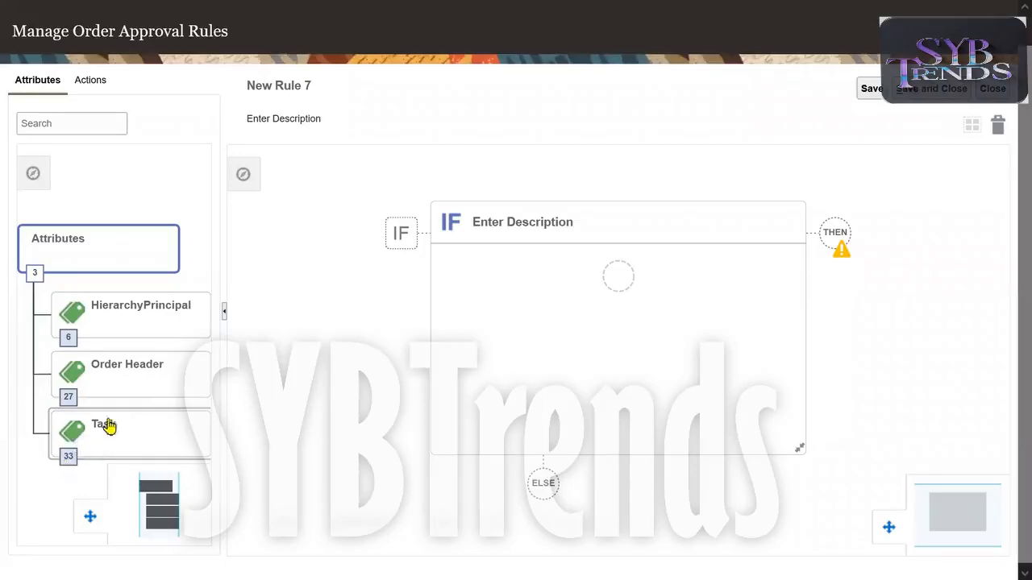
pyautogui.click(153, 387)
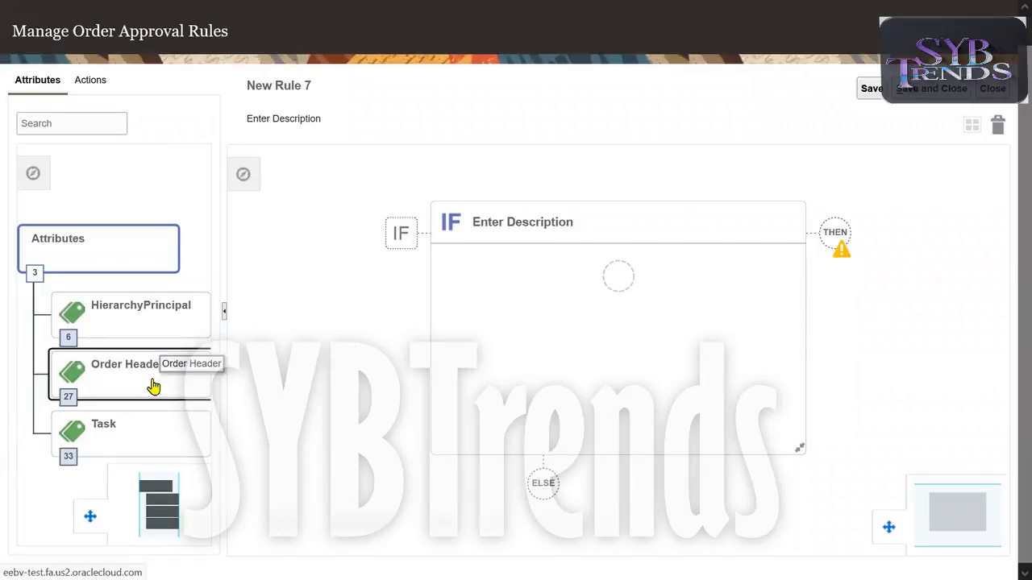
pyautogui.doubleClick(153, 387)
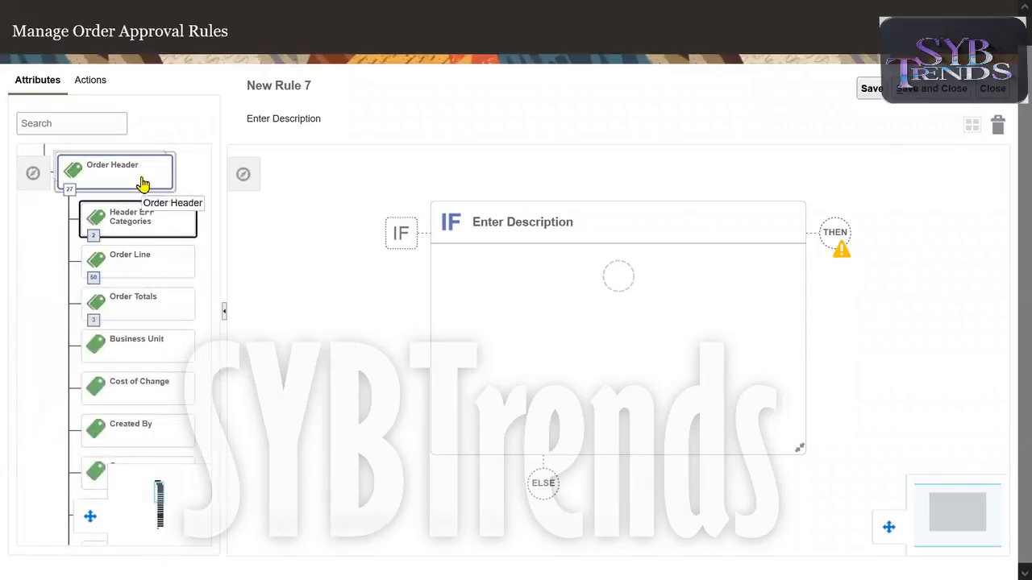
# Add a condition to the IF block requiring the order header's Business Unit to equal 50K IND BU.
pyautogui.click(145, 358)
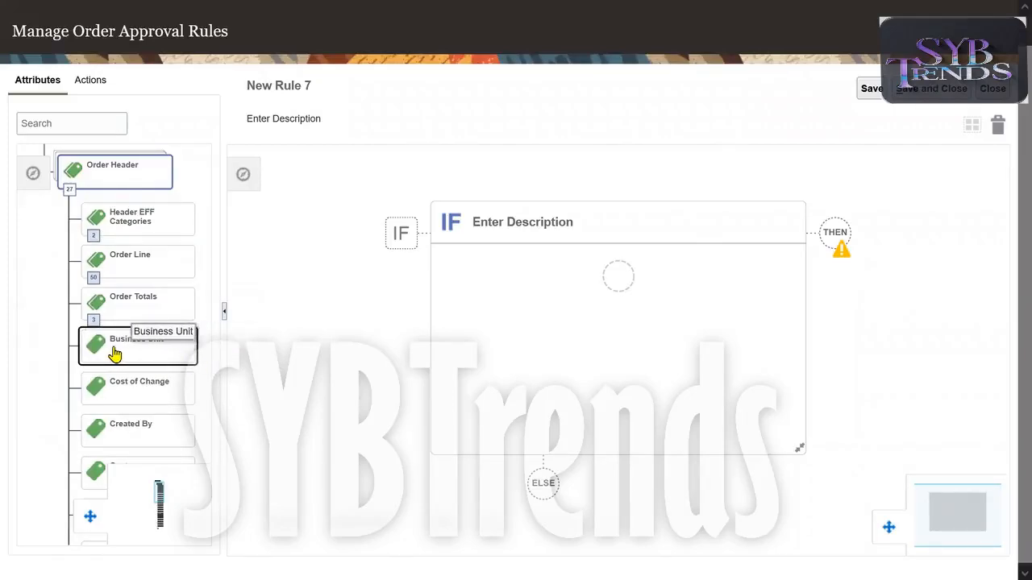
pyautogui.moveTo(113, 355); pyautogui.dragTo(624, 279)
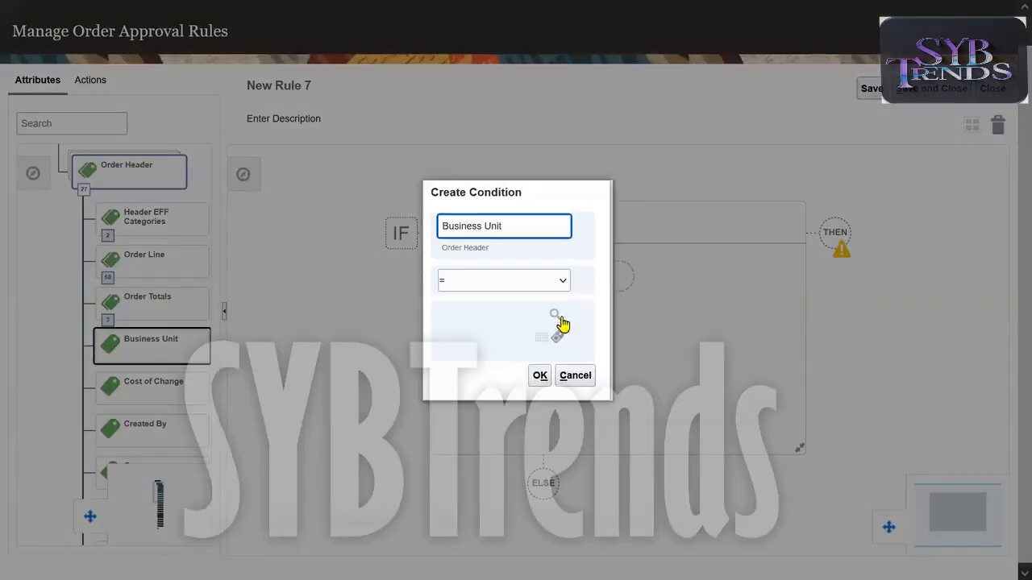
pyautogui.click(555, 315)
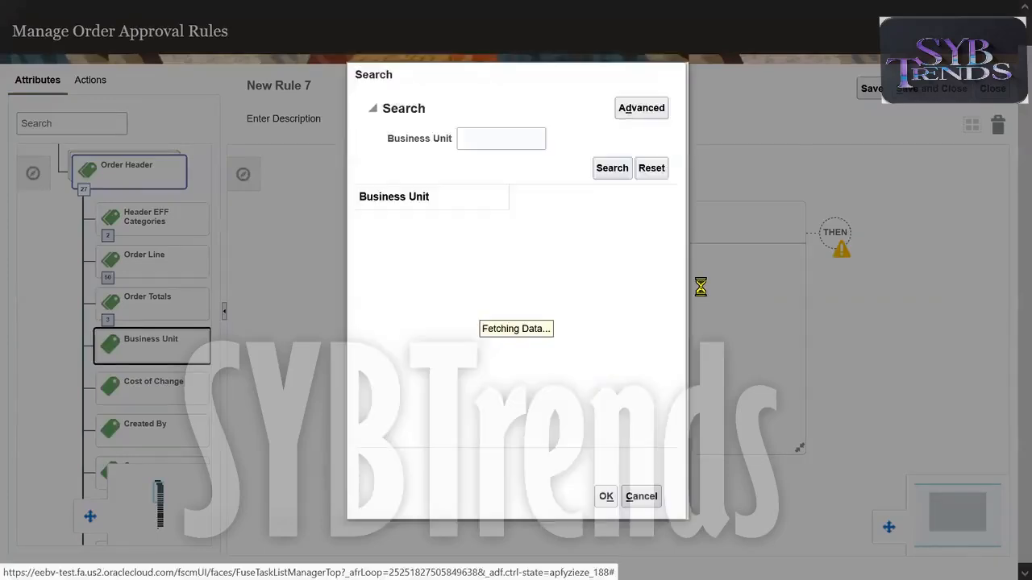
pyautogui.click(507, 145)
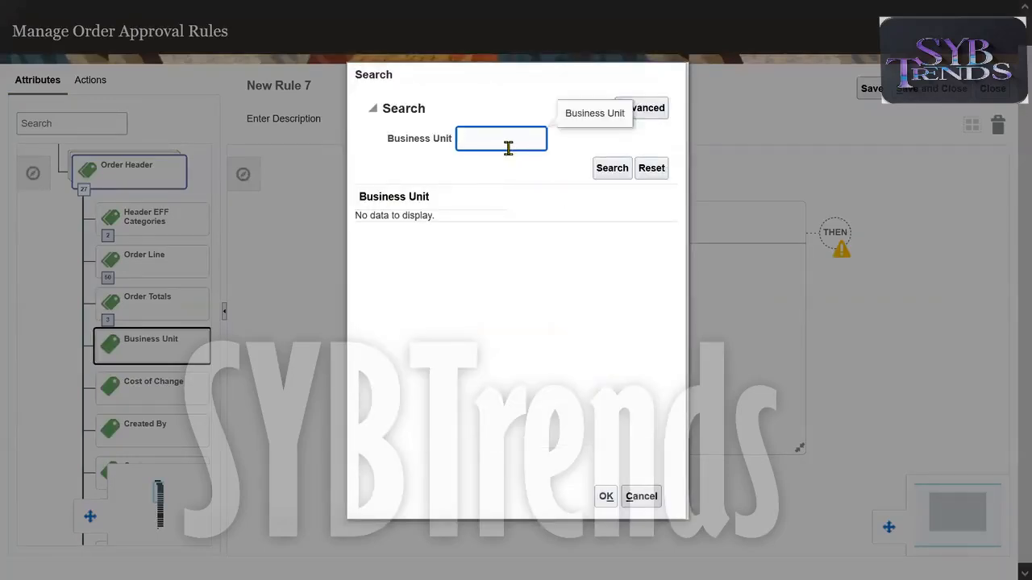
pyautogui.write('50K')
pyautogui.press('Return')
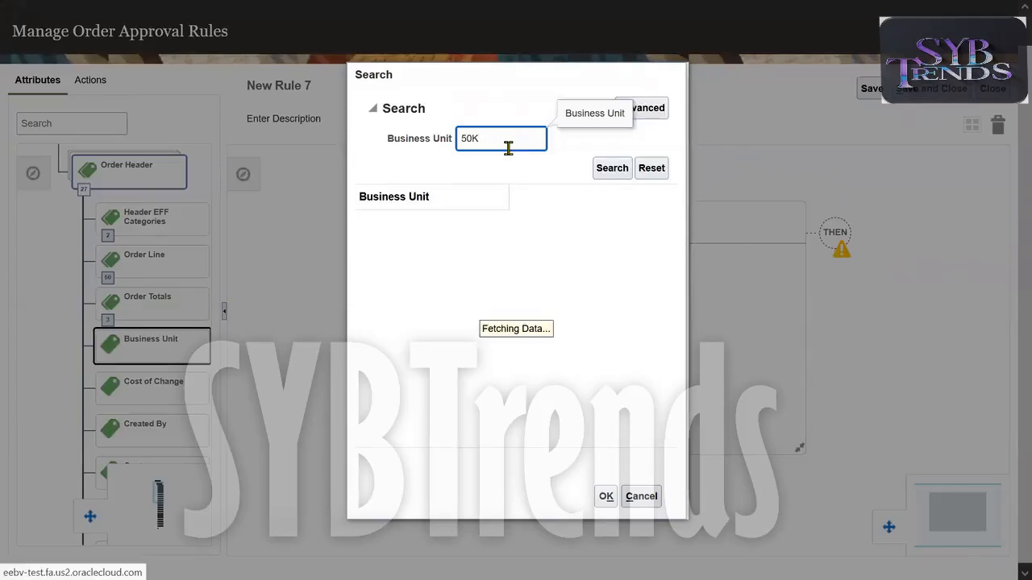
pyautogui.click(414, 224)
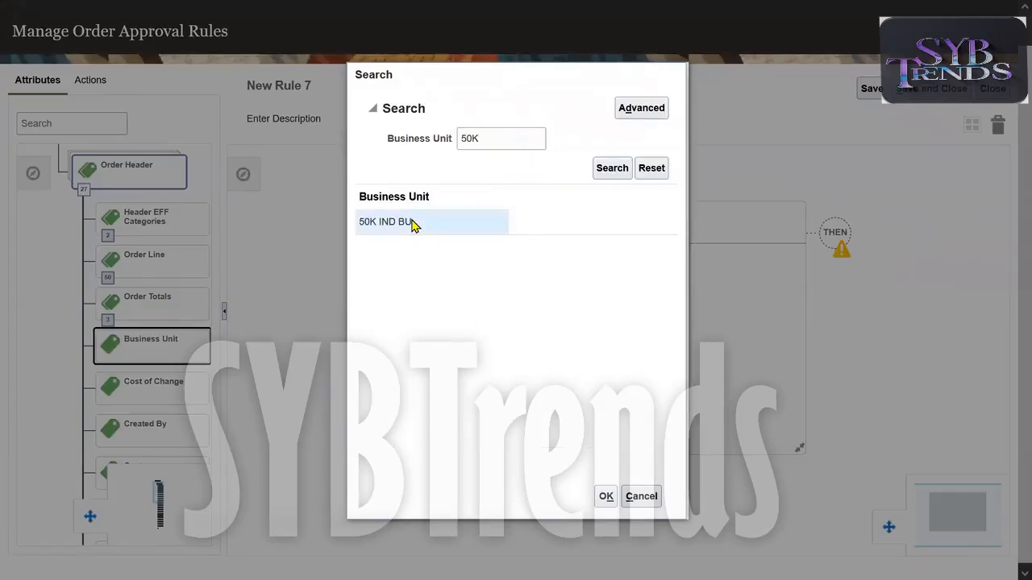
pyautogui.click(606, 496)
pyautogui.tripleClick(458, 315)
pyautogui.click(538, 377)
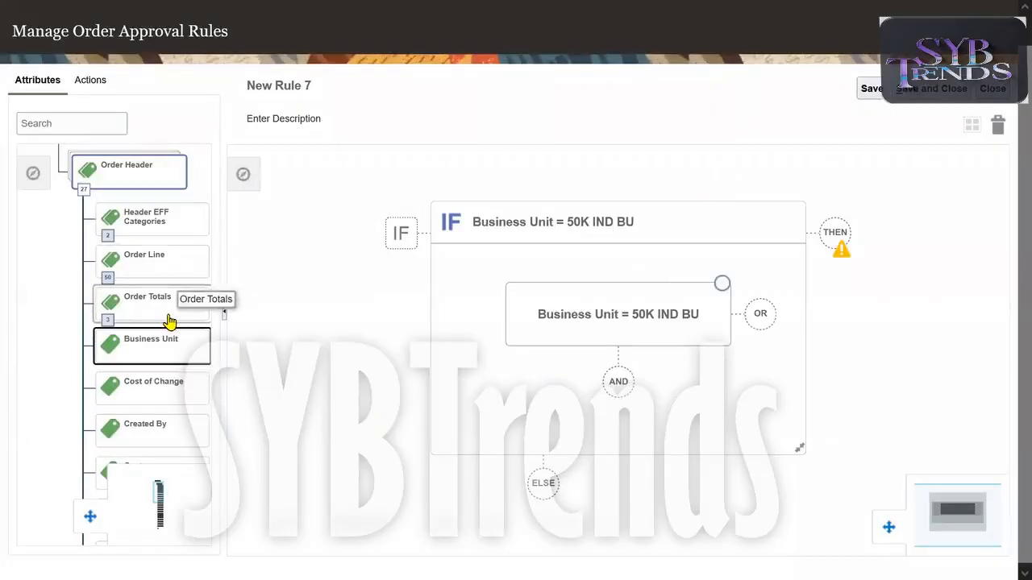
# Add an AND condition from Order Totals requiring Order Total Amount to be greater than 50000.
pyautogui.click(138, 302)
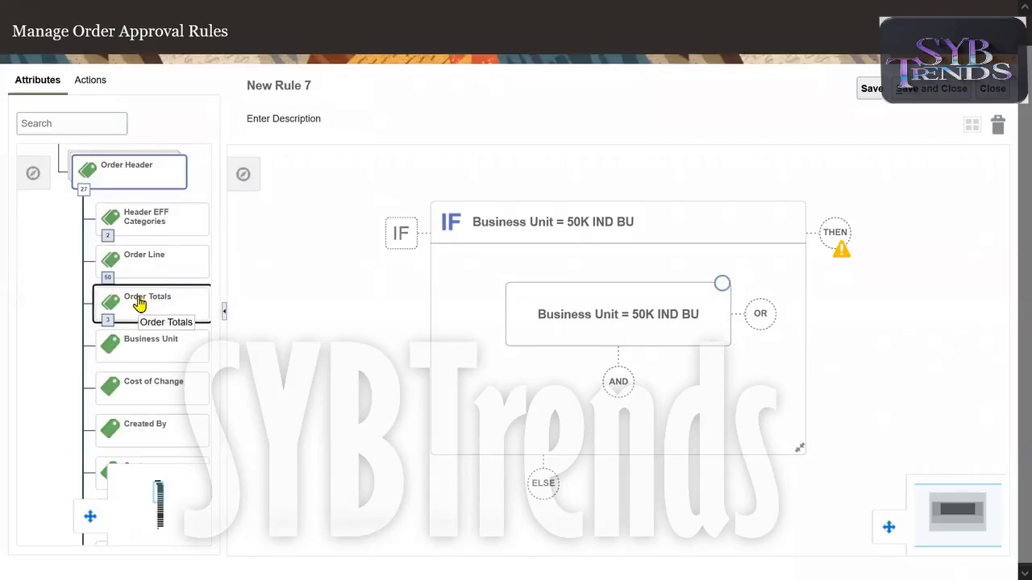
pyautogui.click(144, 302)
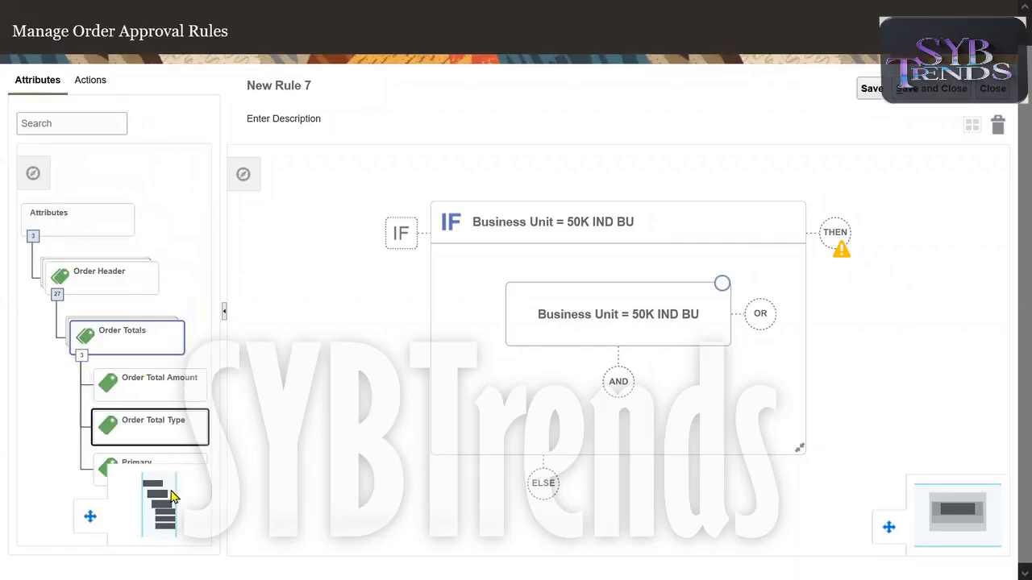
pyautogui.click(165, 495)
pyautogui.moveTo(165, 495); pyautogui.dragTo(164, 522)
pyautogui.click(142, 324)
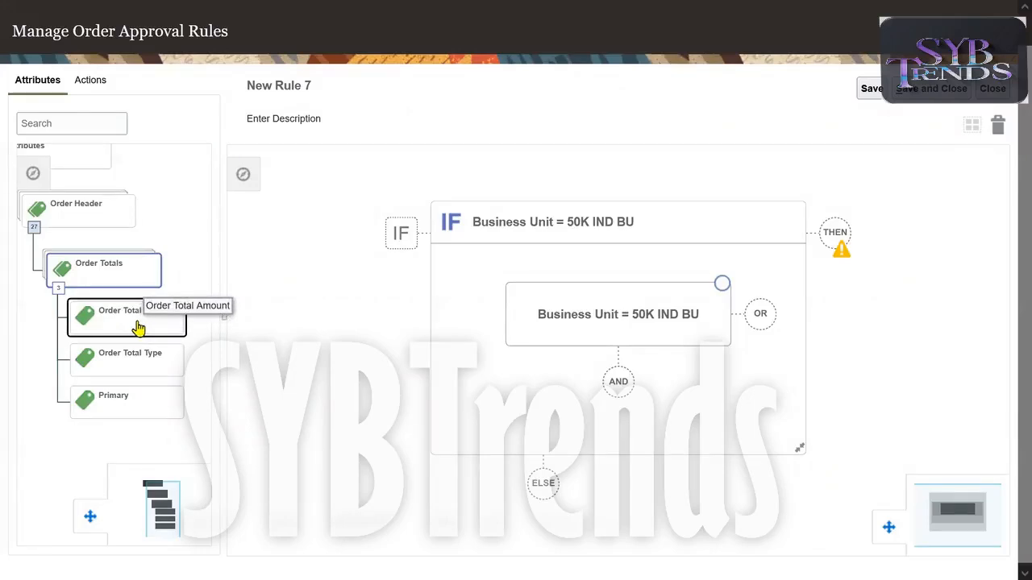
pyautogui.moveTo(139, 326); pyautogui.dragTo(645, 392)
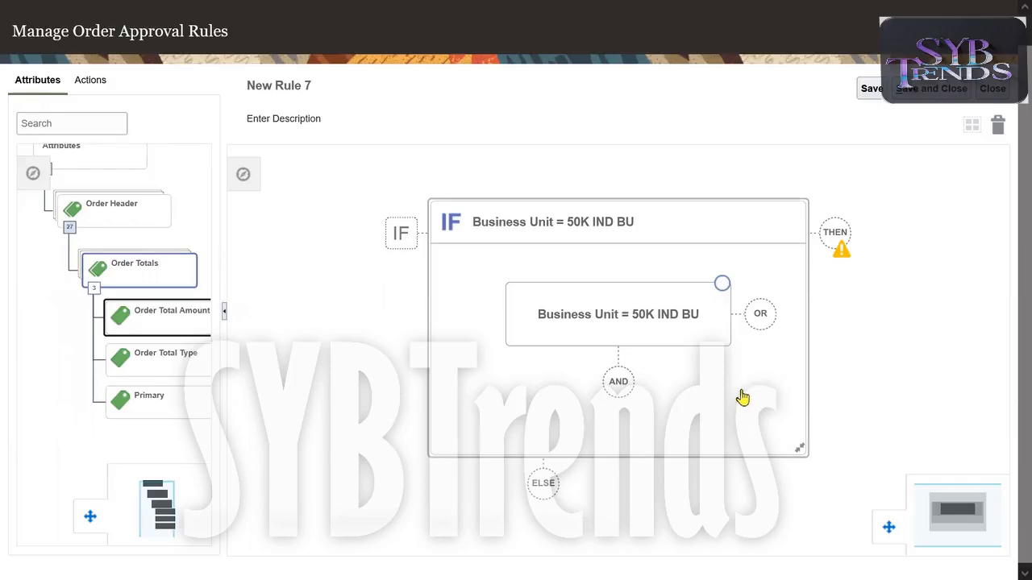
pyautogui.moveTo(201, 326); pyautogui.dragTo(632, 398)
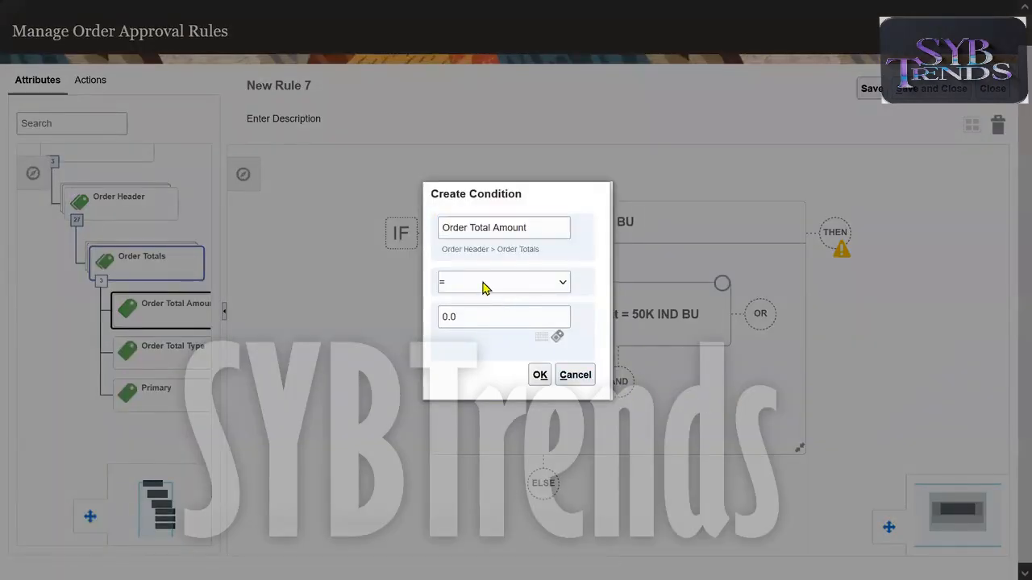
pyautogui.click(483, 284)
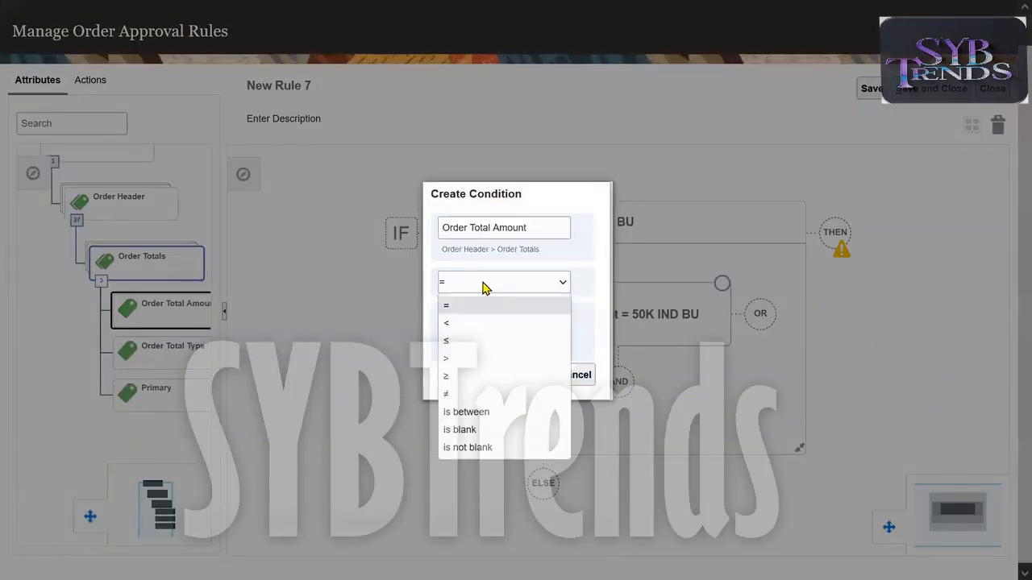
pyautogui.click(466, 359)
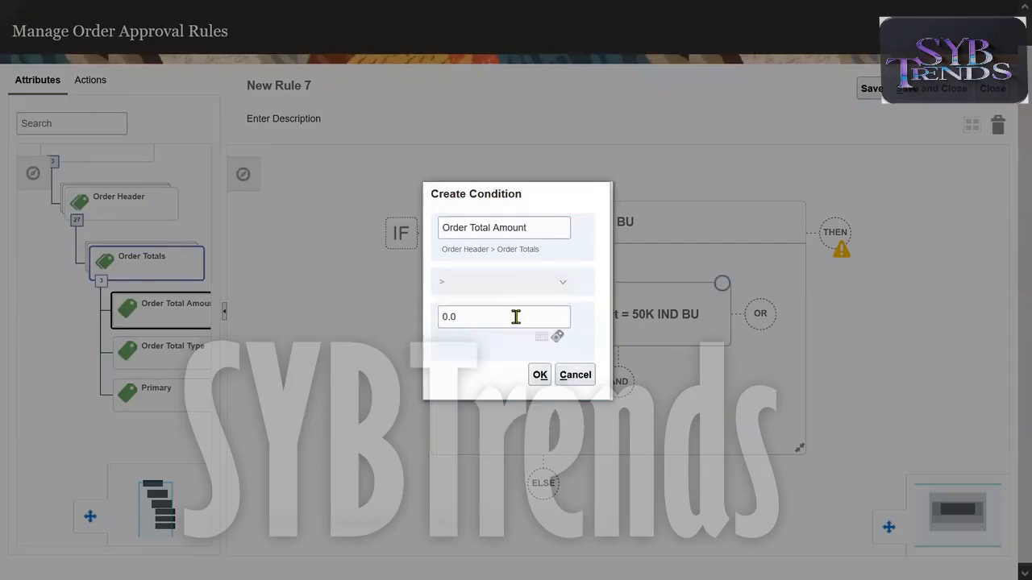
pyautogui.doubleClick(516, 316)
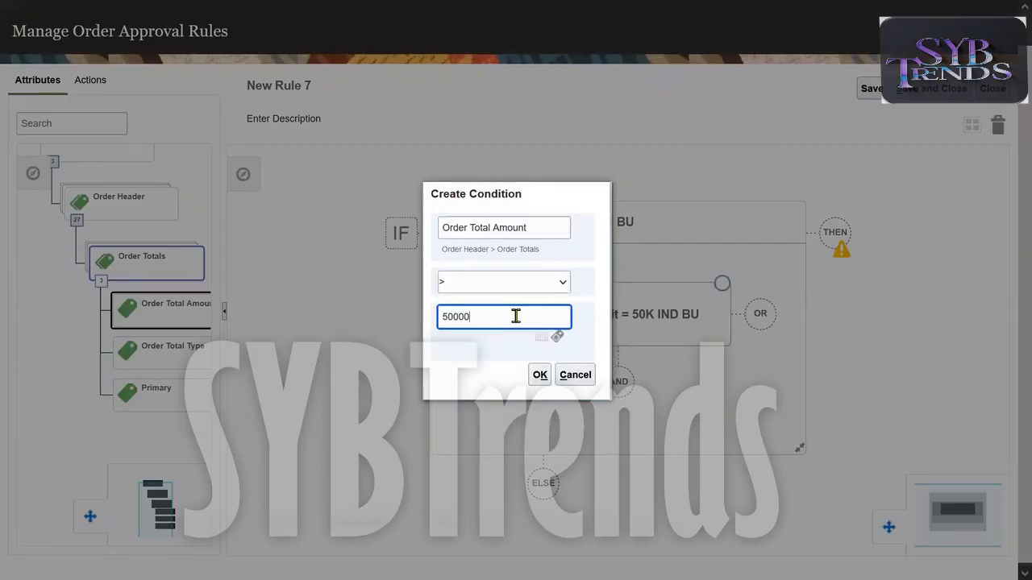
pyautogui.click(539, 375)
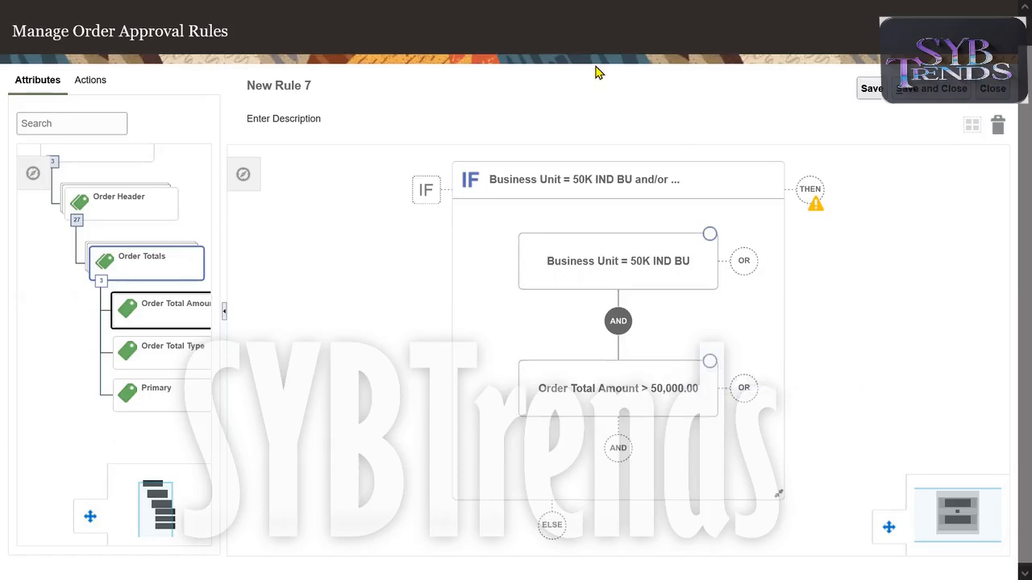
# Add a DO block to the rule's THEN branch with a perform-action entry set to Assign to Individual.
pyautogui.click(824, 199)
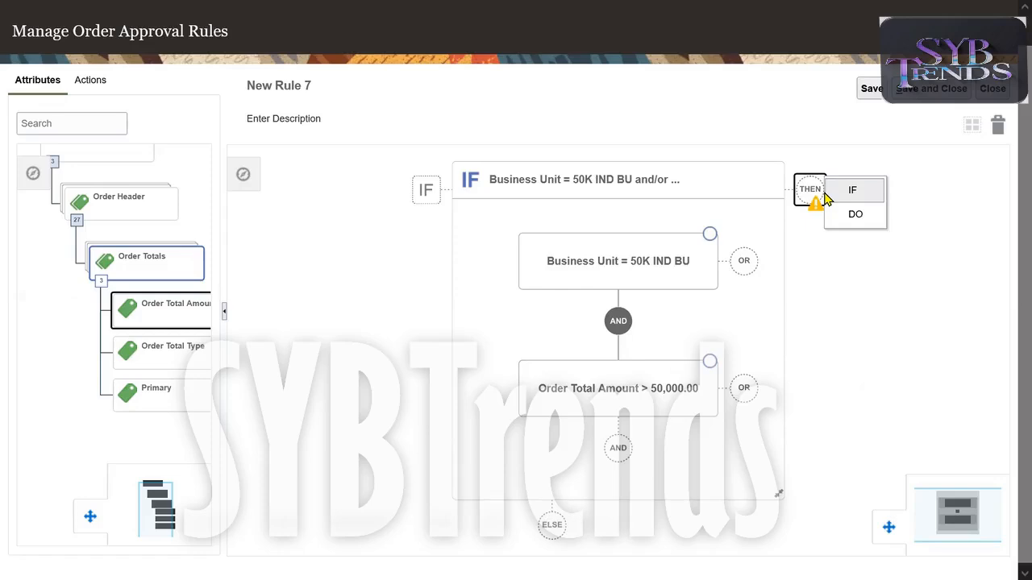
pyautogui.click(867, 221)
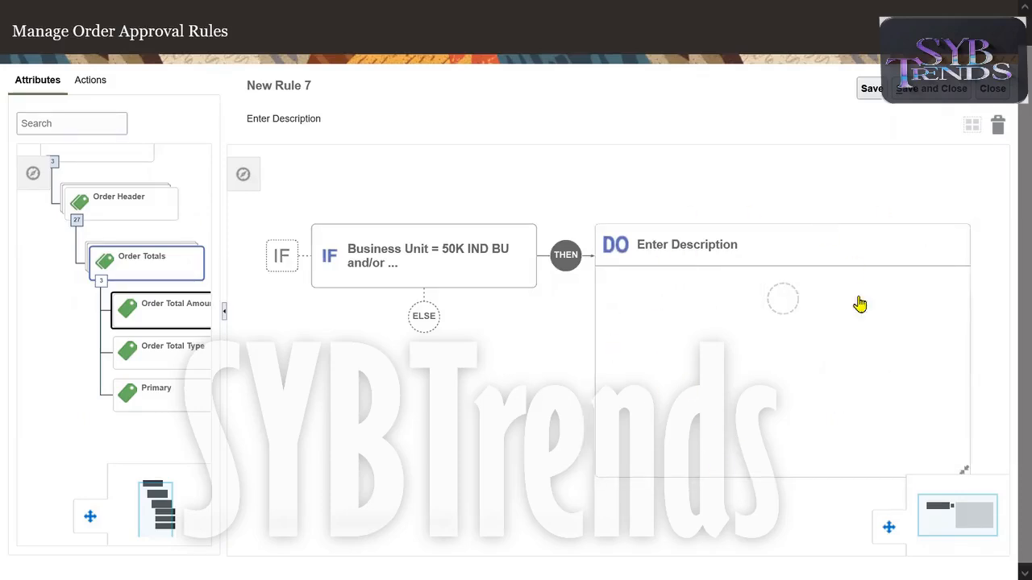
pyautogui.click(781, 300)
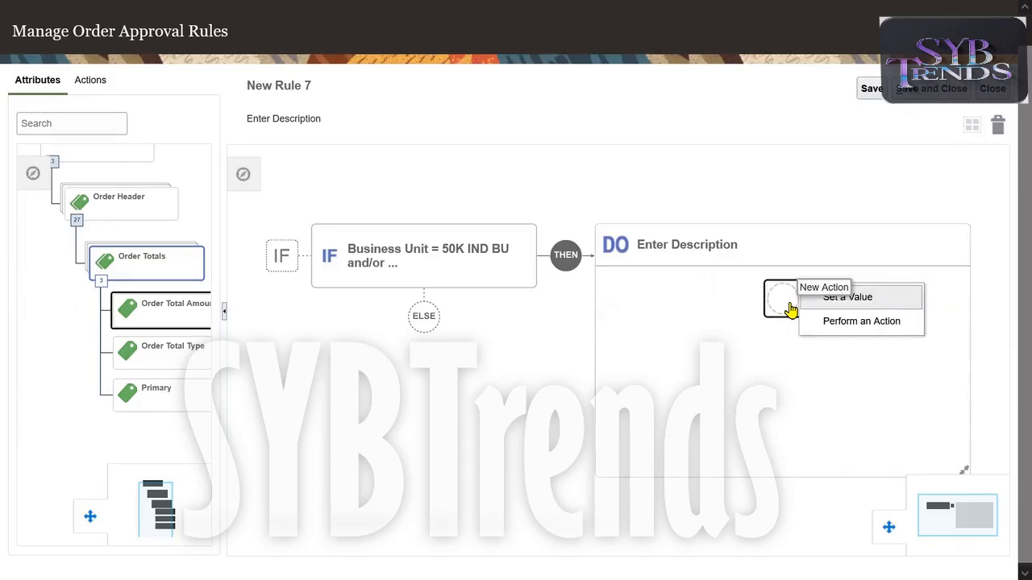
pyautogui.click(883, 322)
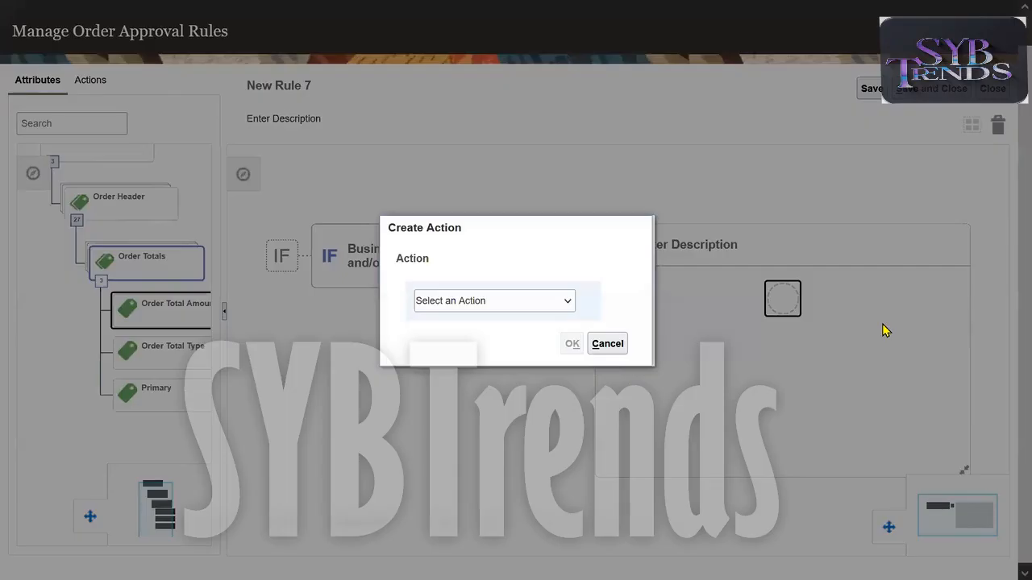
pyautogui.click(541, 304)
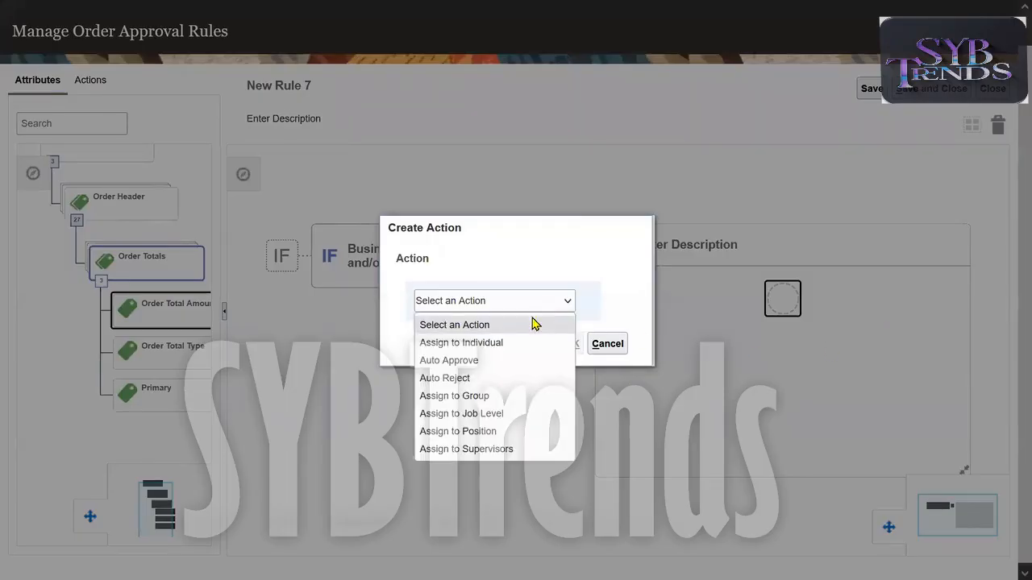
pyautogui.click(502, 361)
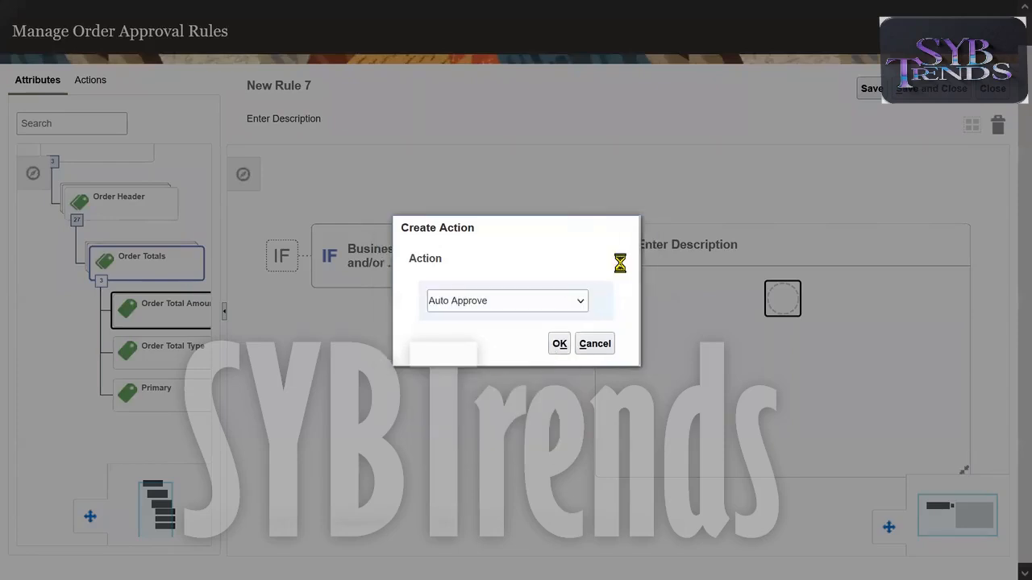
pyautogui.click(532, 302)
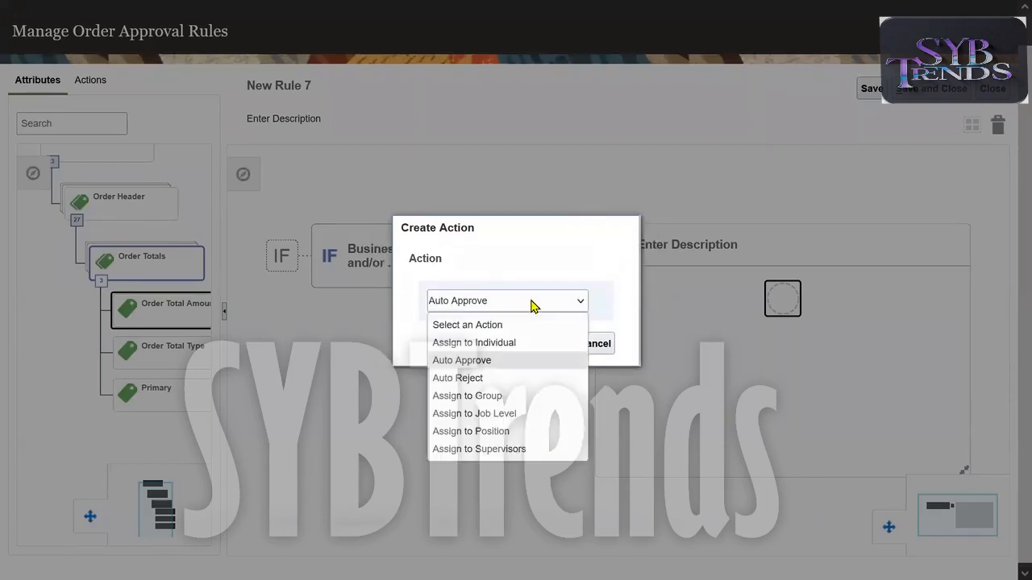
pyautogui.click(501, 345)
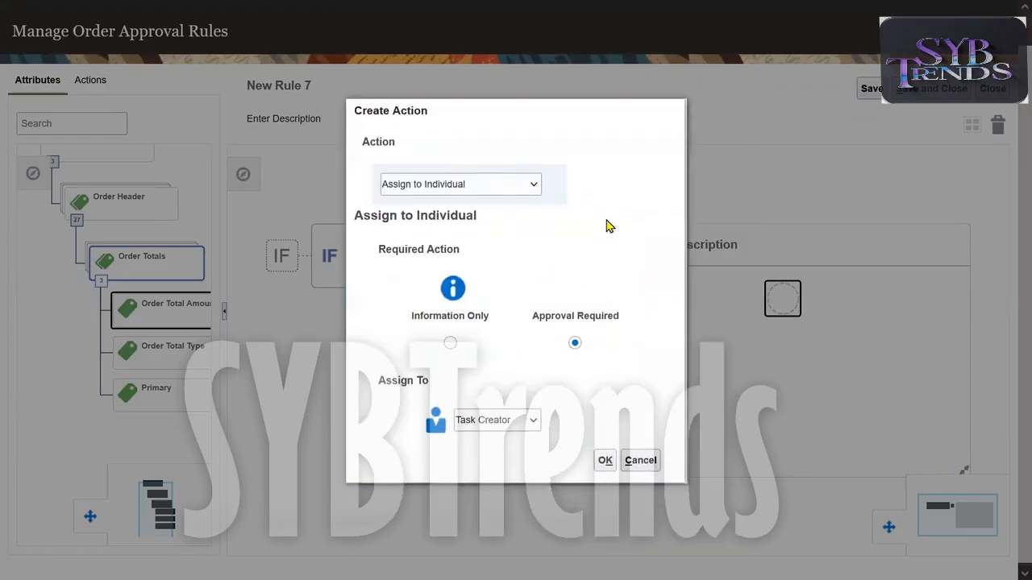
# Assign the approval to a specific worker, finding the user by first name and selecting the approver's account, and confirm the action.
pyautogui.click(519, 421)
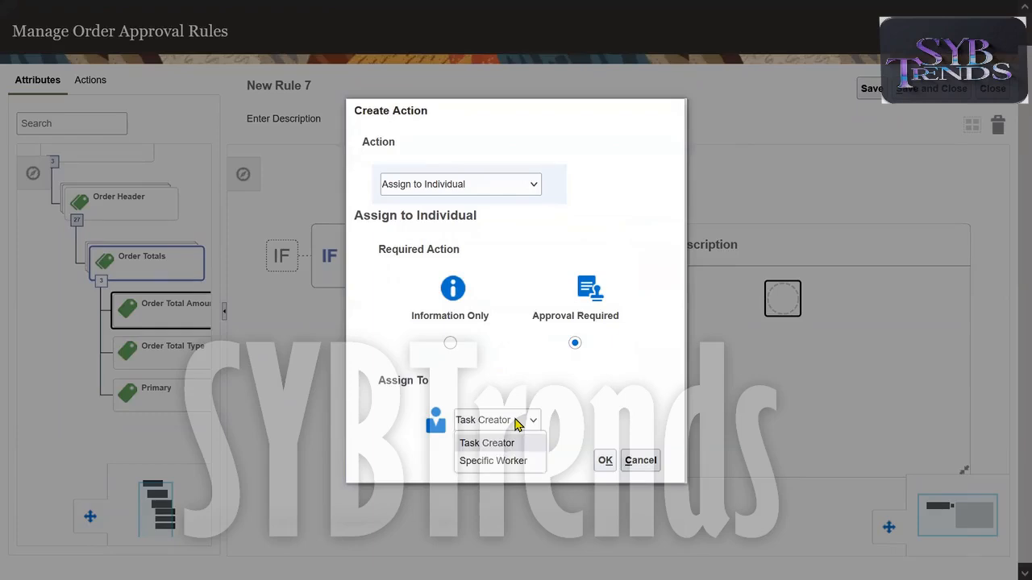
pyautogui.click(500, 466)
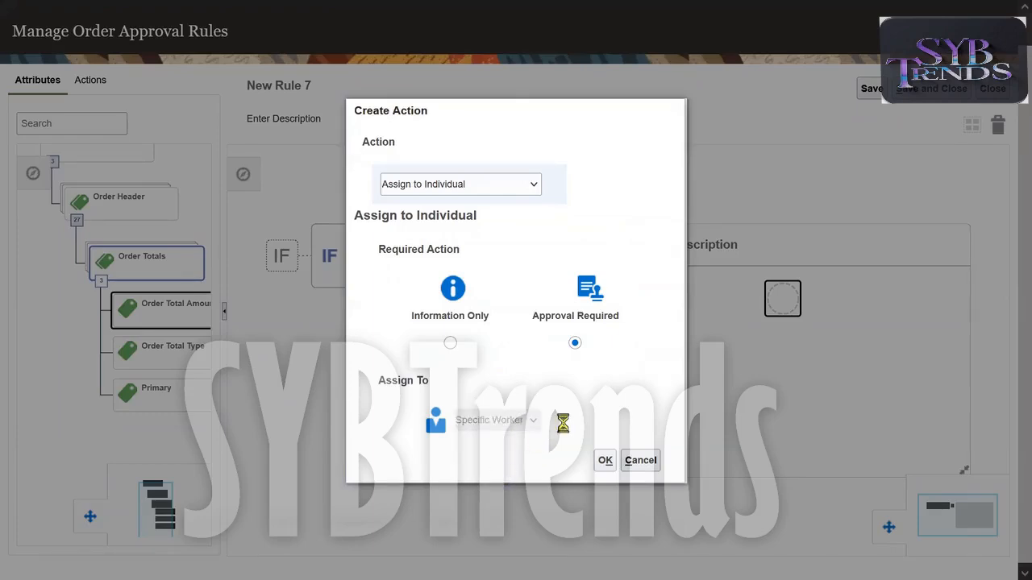
pyautogui.click(648, 421)
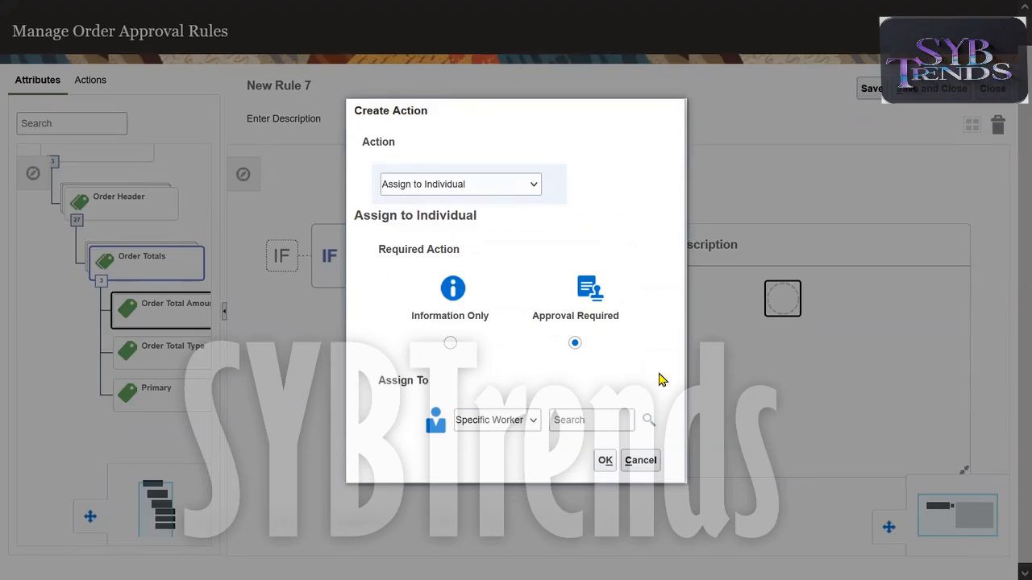
pyautogui.click(337, 258)
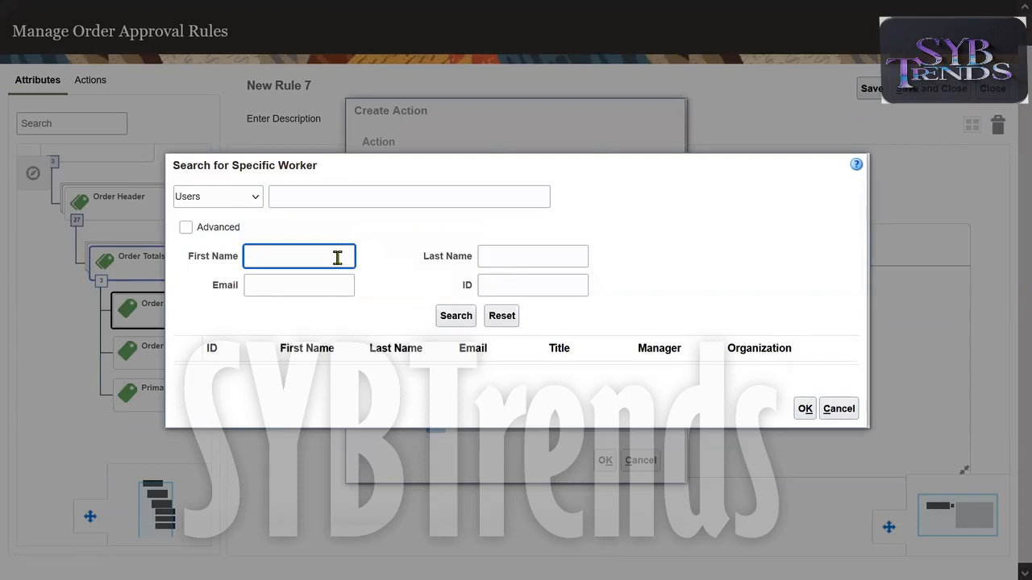
pyautogui.click(453, 322)
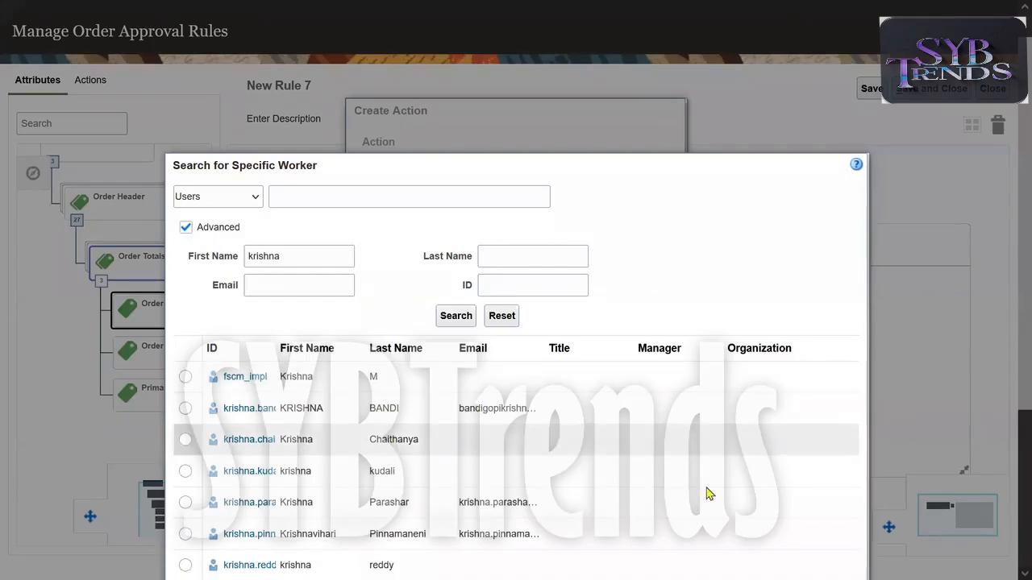
pyautogui.moveTo(1009, 343); pyautogui.dragTo(1008, 484)
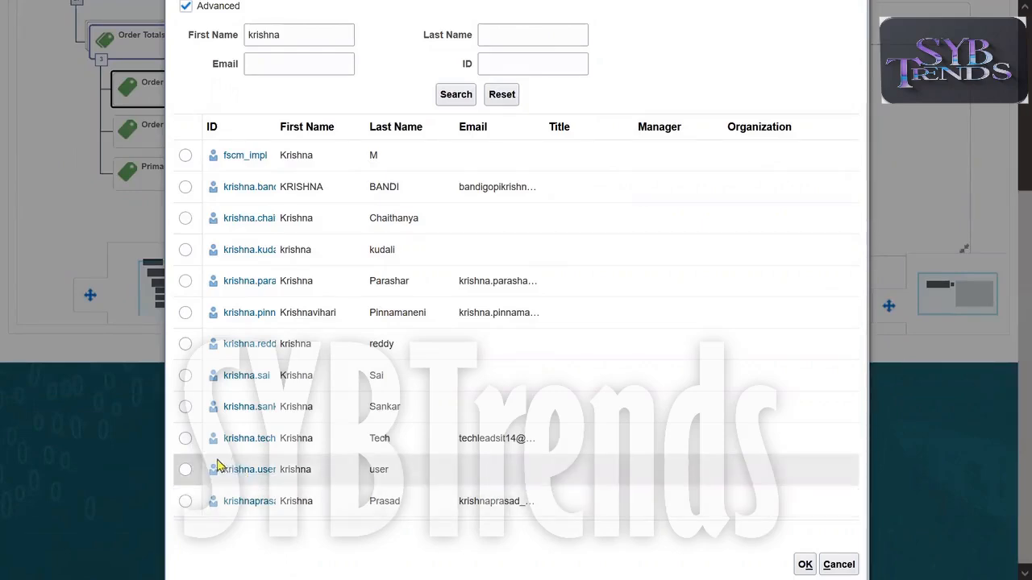
pyautogui.click(186, 440)
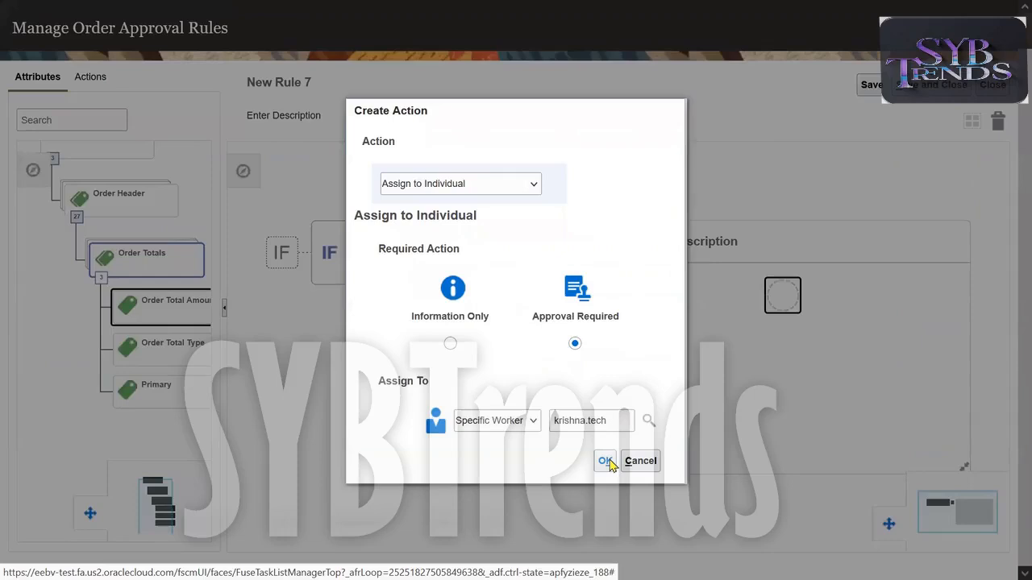
pyautogui.click(609, 462)
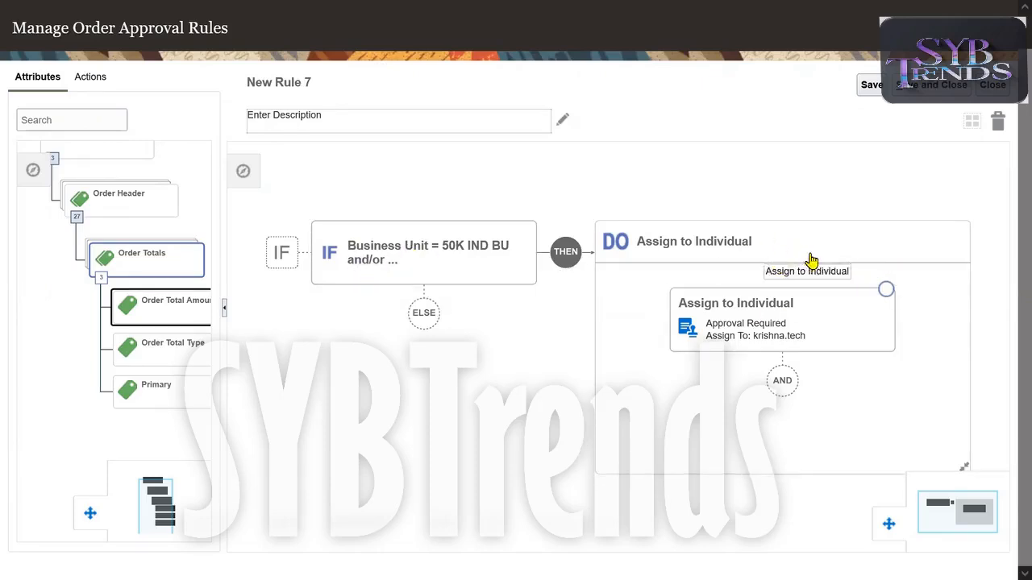
# Edit the Assign to Individual action, changing it to Assign to Supervisors with 3 levels of approvers.
pyautogui.click(761, 311)
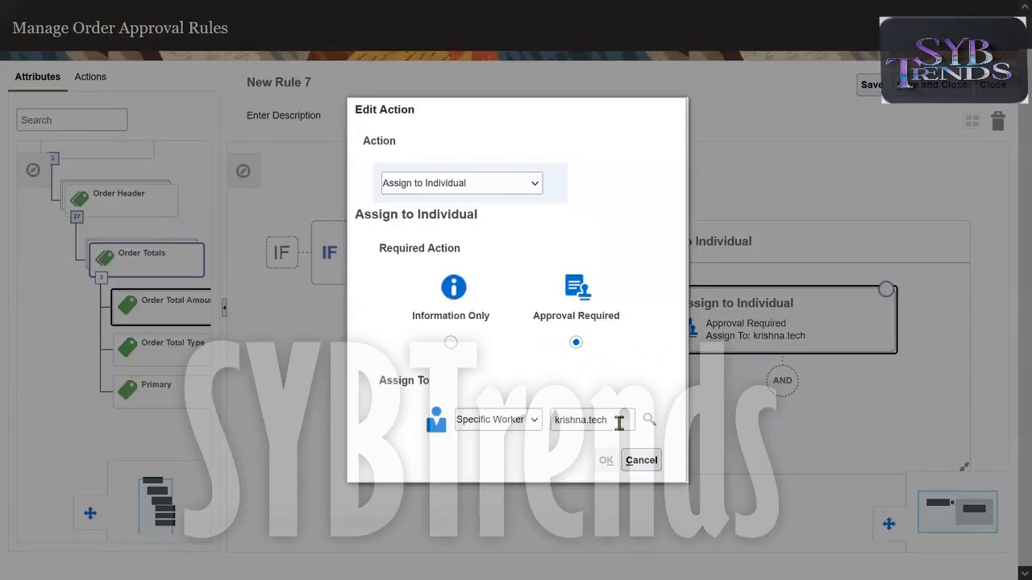
pyautogui.tripleClick(619, 424)
pyautogui.click(652, 315)
pyautogui.click(500, 188)
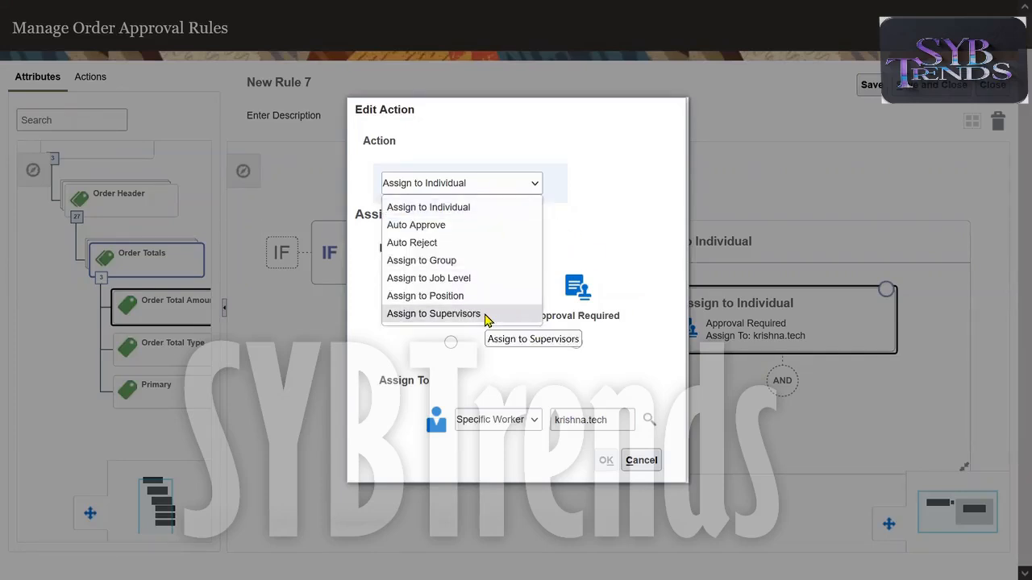
pyautogui.click(484, 315)
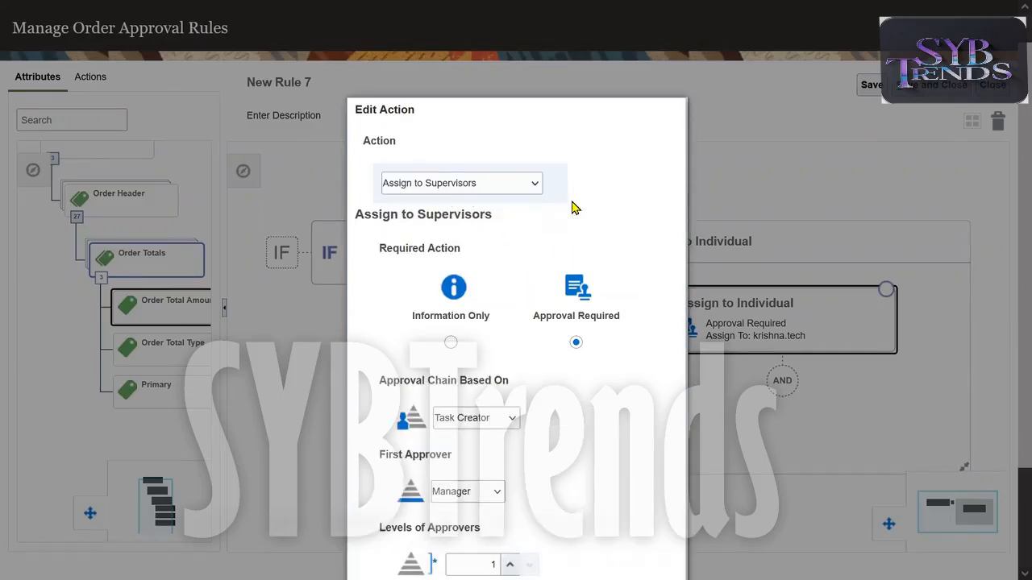
pyautogui.scroll(-1, 572, 208)
pyautogui.scroll(-2, 572, 208)
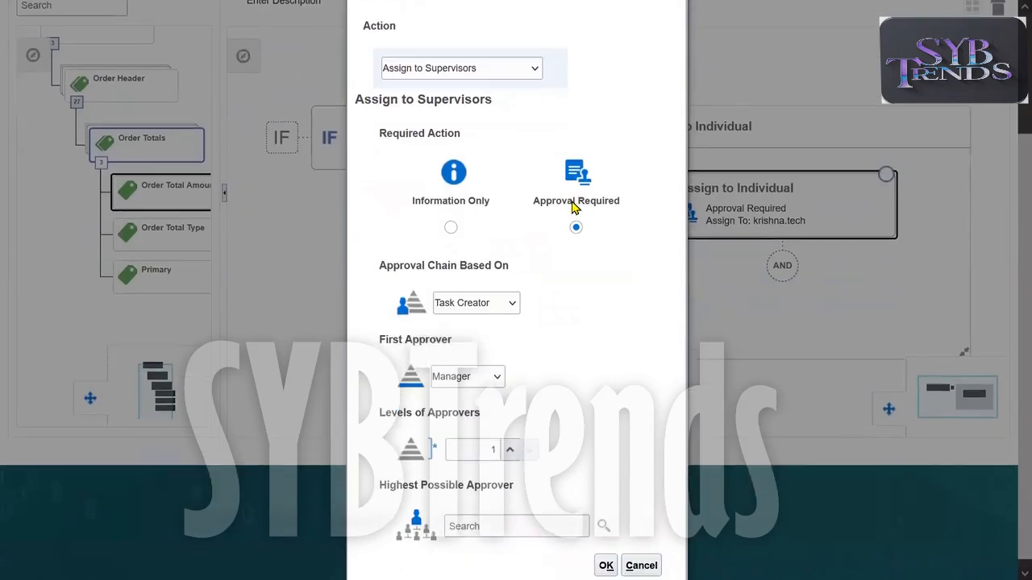
pyautogui.click(479, 438)
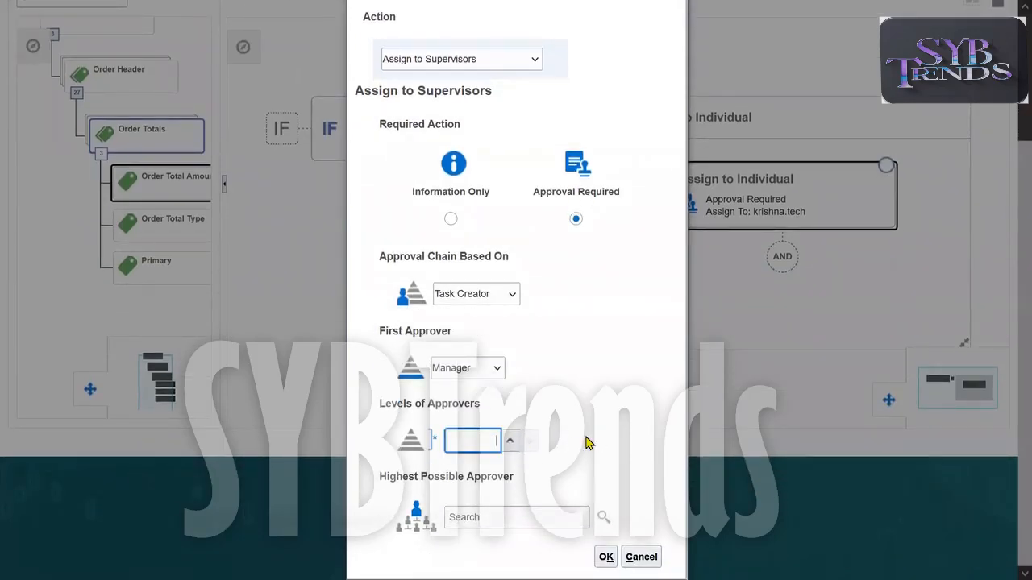
pyautogui.write('3')
# Set the action to Assign to Group with the 47K R&D Dept group and Approval Required, and confirm the edit.
pyautogui.click(484, 67)
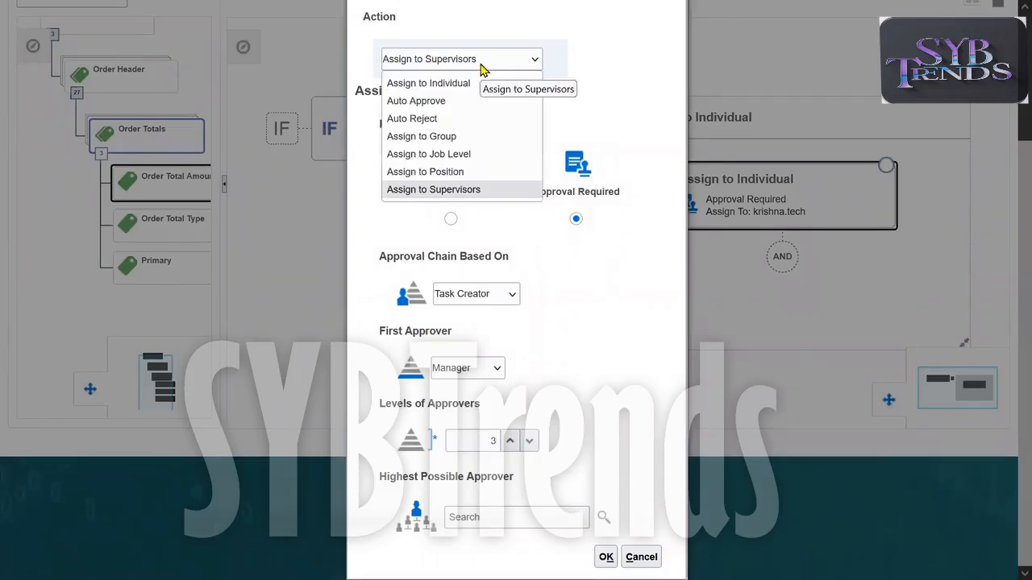
pyautogui.click(454, 138)
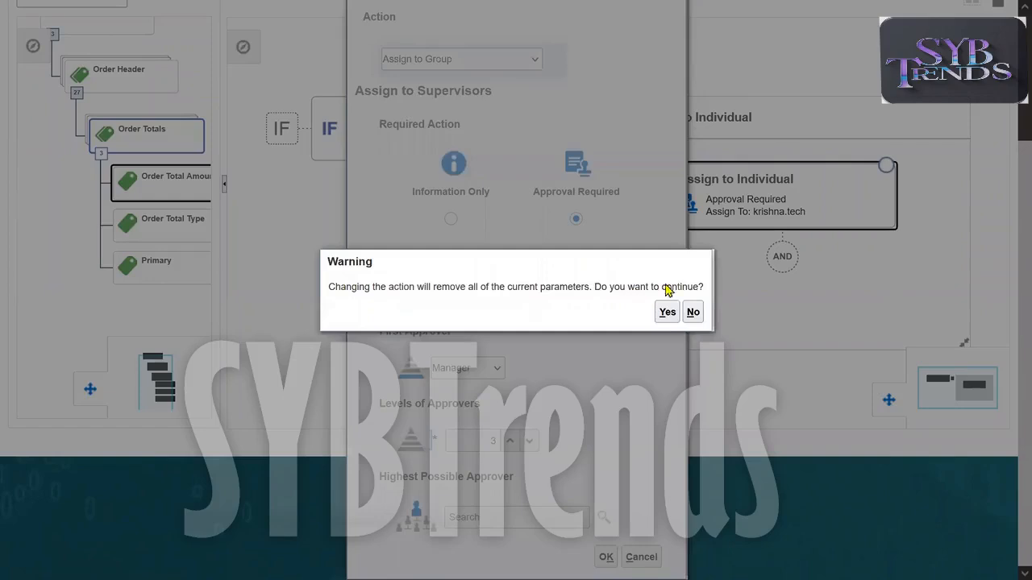
pyautogui.click(665, 313)
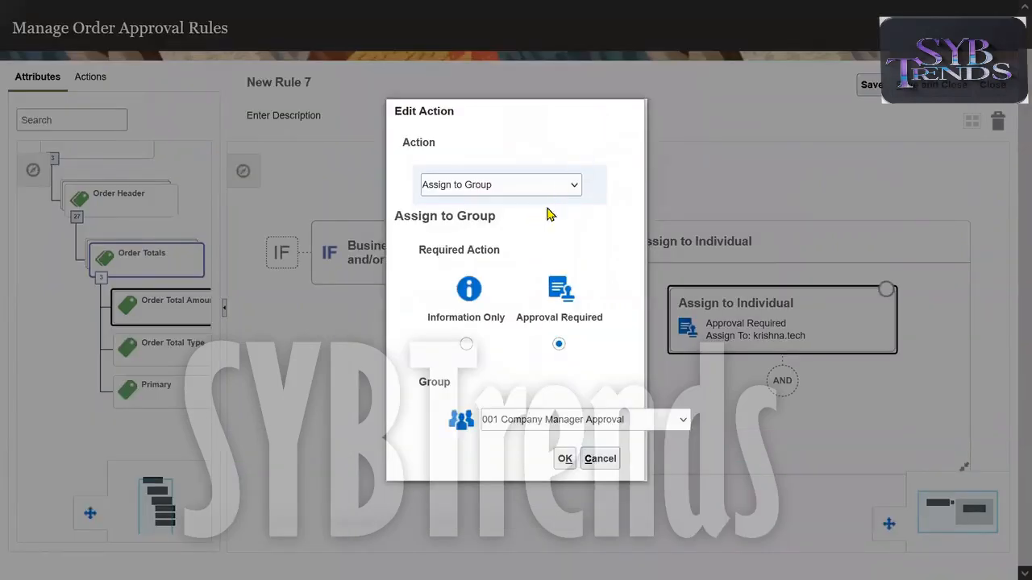
pyautogui.click(580, 419)
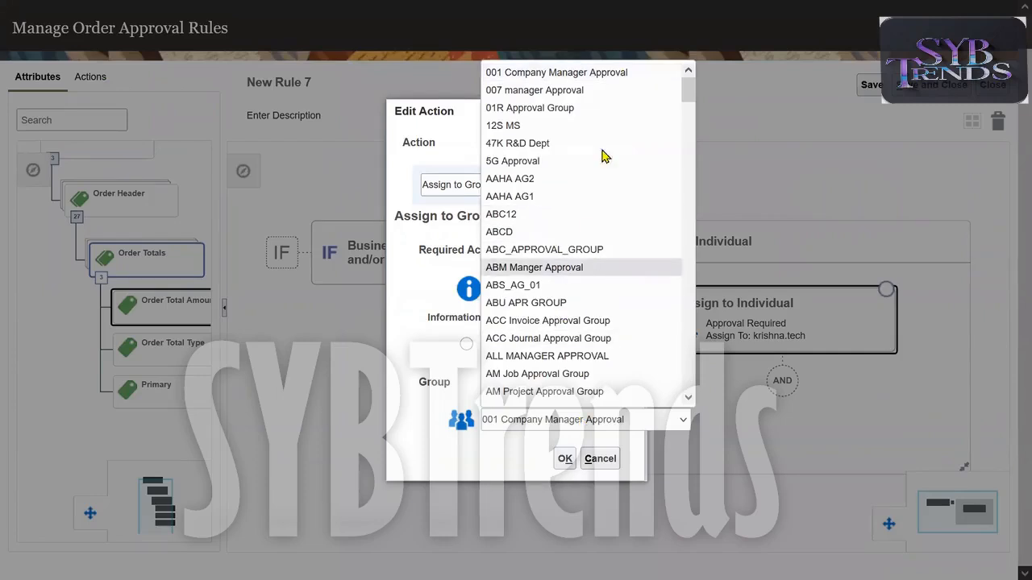
pyautogui.click(536, 144)
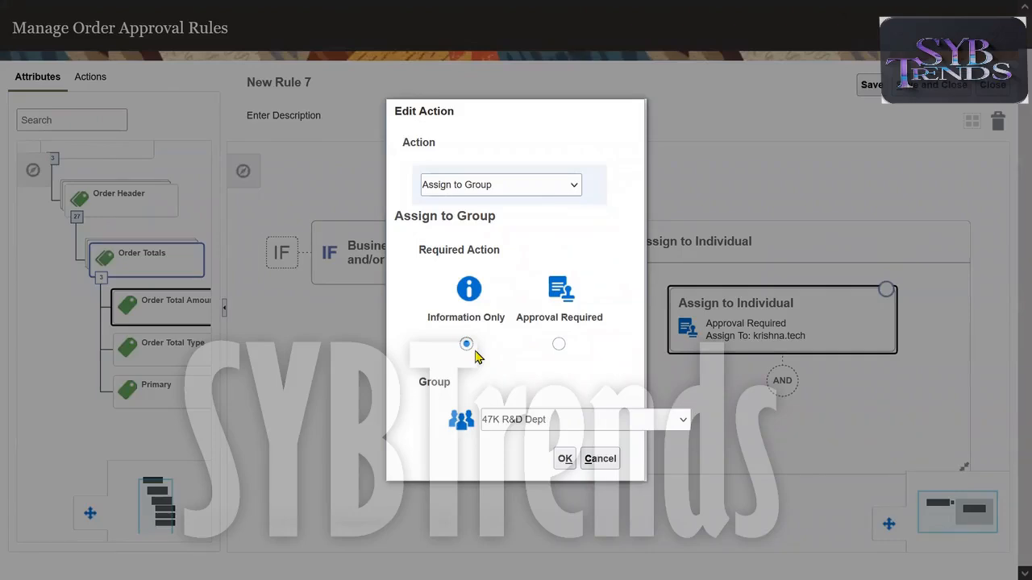
pyautogui.click(558, 344)
pyautogui.click(565, 459)
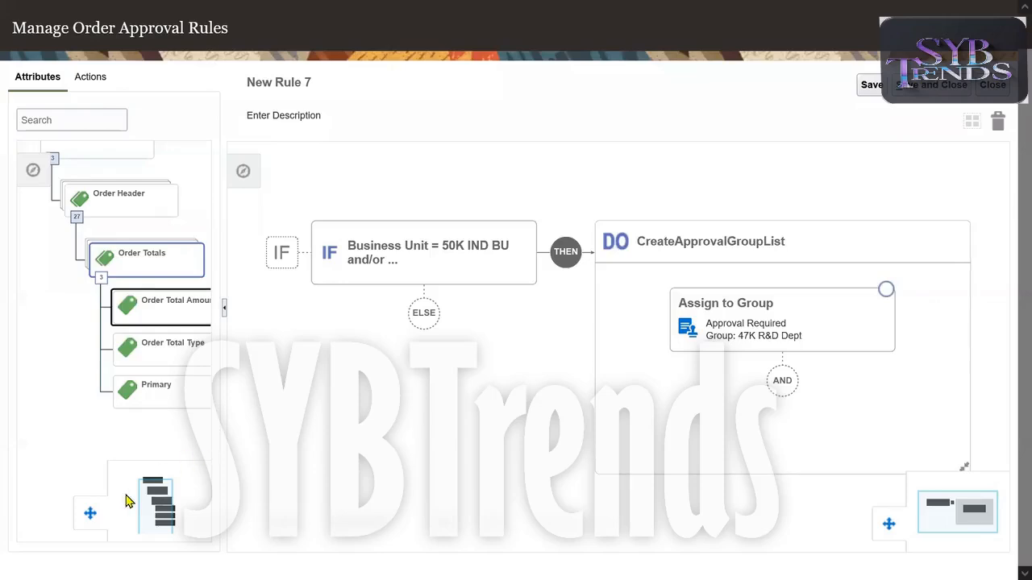
# Expand the Order Header node to browse the attributes it offers for rule conditions.
pyautogui.click(110, 211)
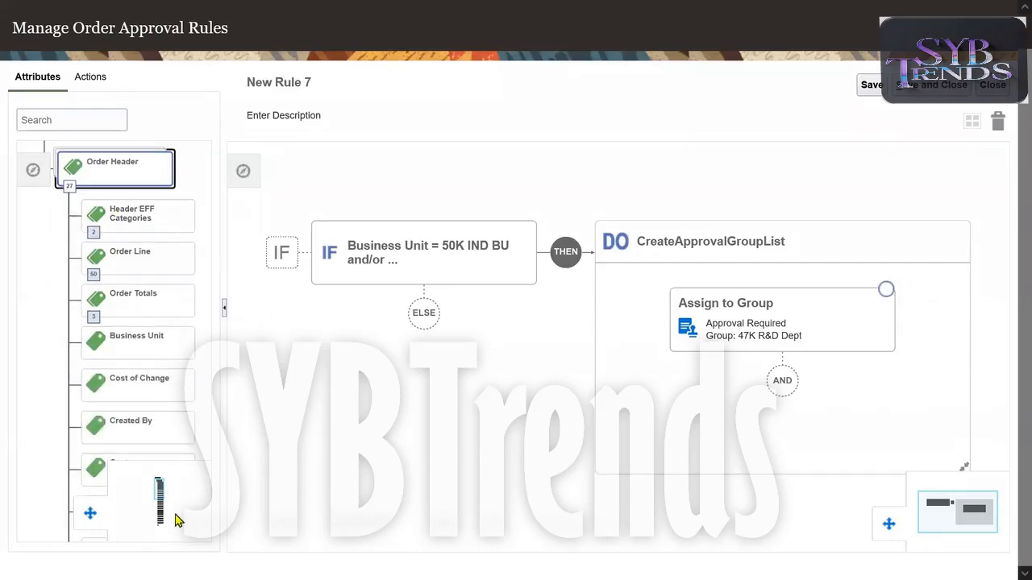
pyautogui.scroll(-3, 158, 501)
pyautogui.scroll(-5, 159, 502)
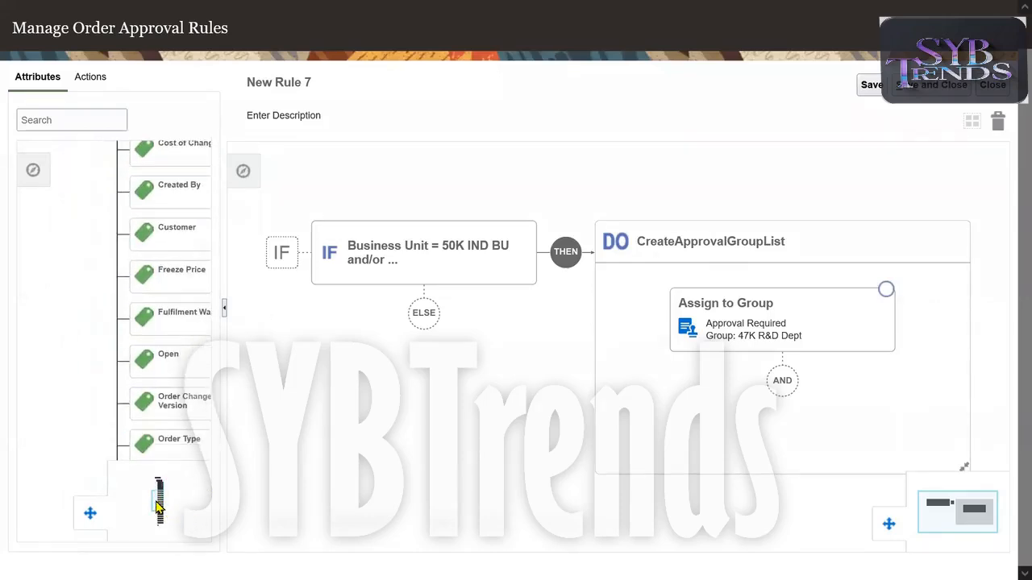
# Leave the browser's full-screen view and enlarge the approval rule page to 133% zoom.
pyautogui.press('F11')
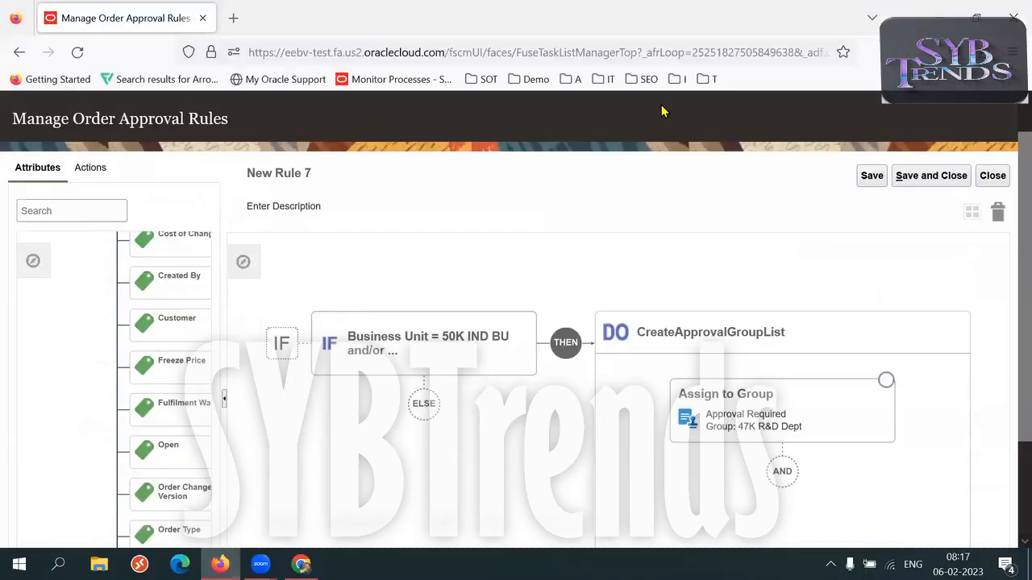
pyautogui.click(1013, 51)
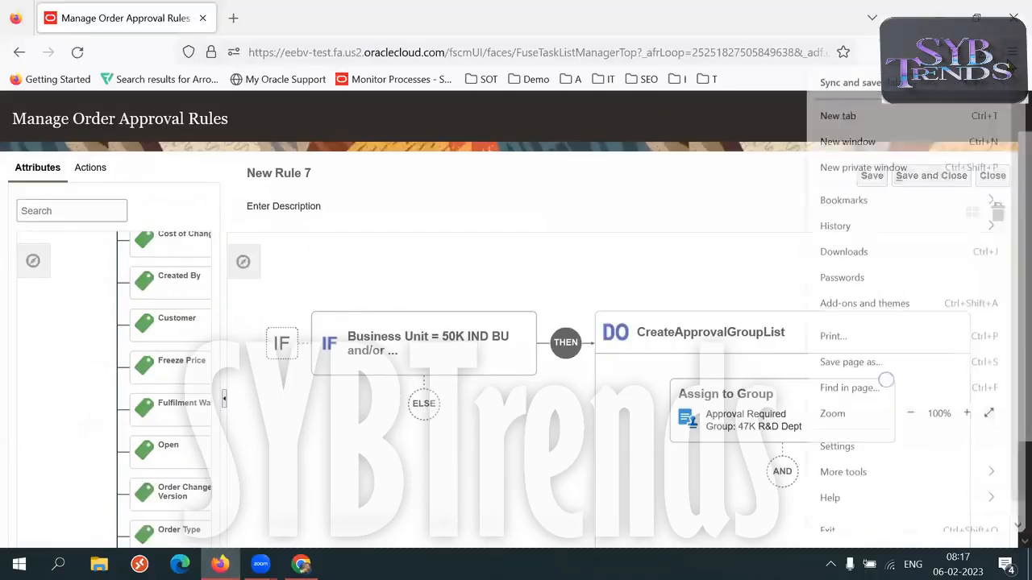
pyautogui.click(966, 414)
pyautogui.click(967, 413)
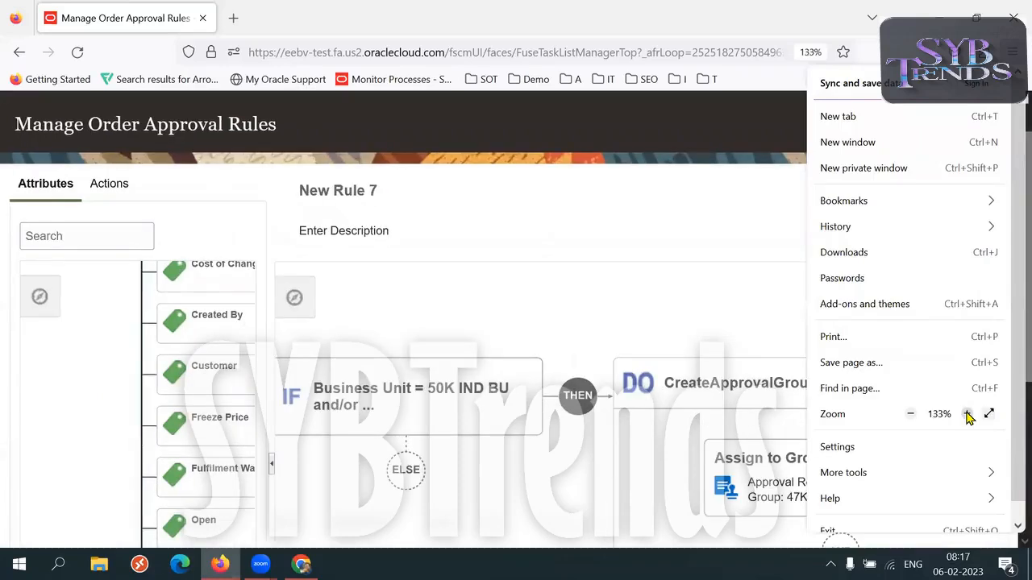
pyautogui.click(624, 186)
pyautogui.moveTo(1010, 255); pyautogui.dragTo(1010, 389)
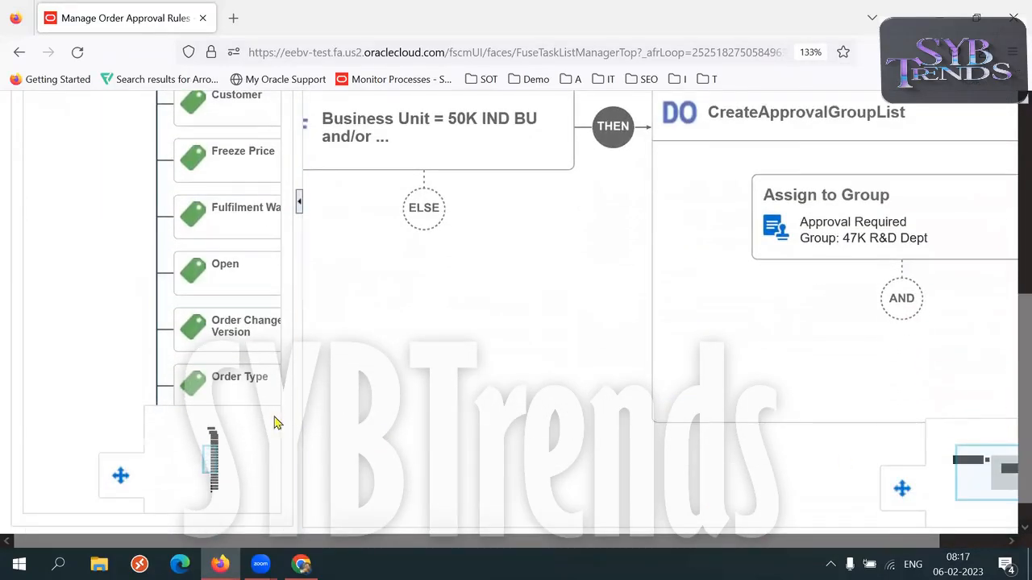
# Examine which Order Header attributes can be used in approval conditions, from Header EFF Categories through Sales Channel.
pyautogui.scroll(5, 224, 449)
pyautogui.scroll(5, 216, 449)
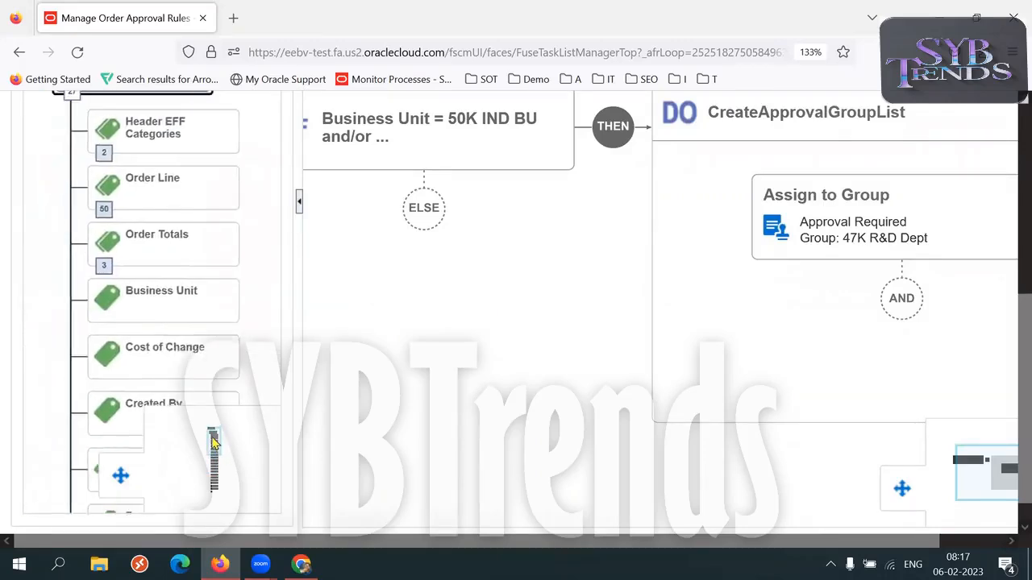
pyautogui.scroll(-5, 216, 449)
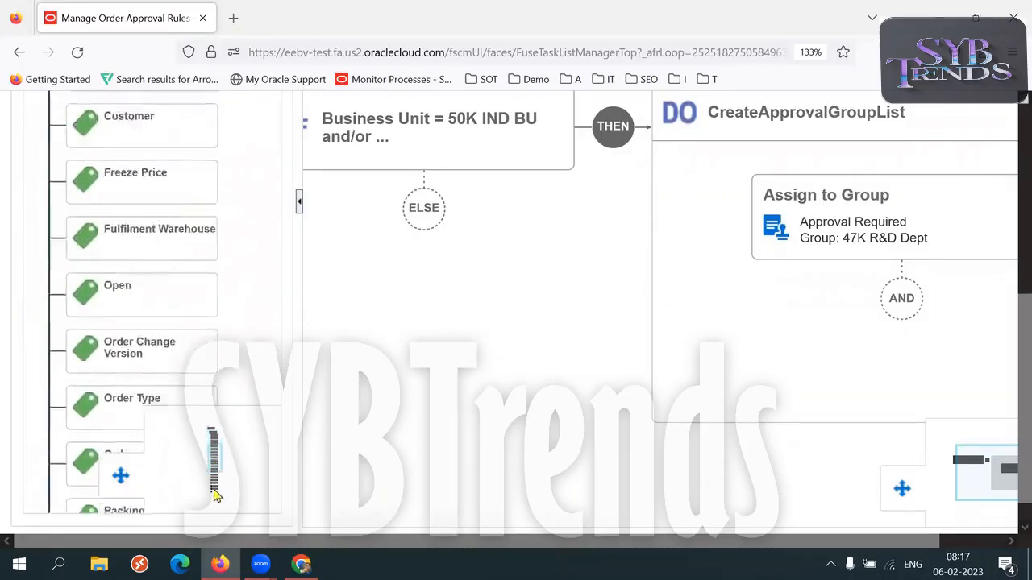
pyautogui.moveTo(217, 469); pyautogui.dragTo(212, 444)
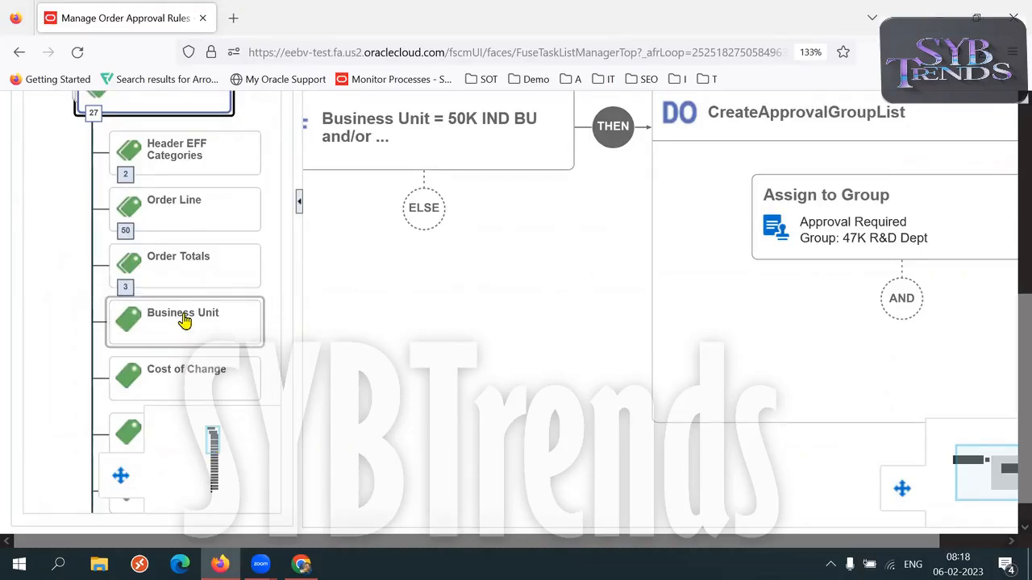
pyautogui.moveTo(213, 444); pyautogui.dragTo(215, 451)
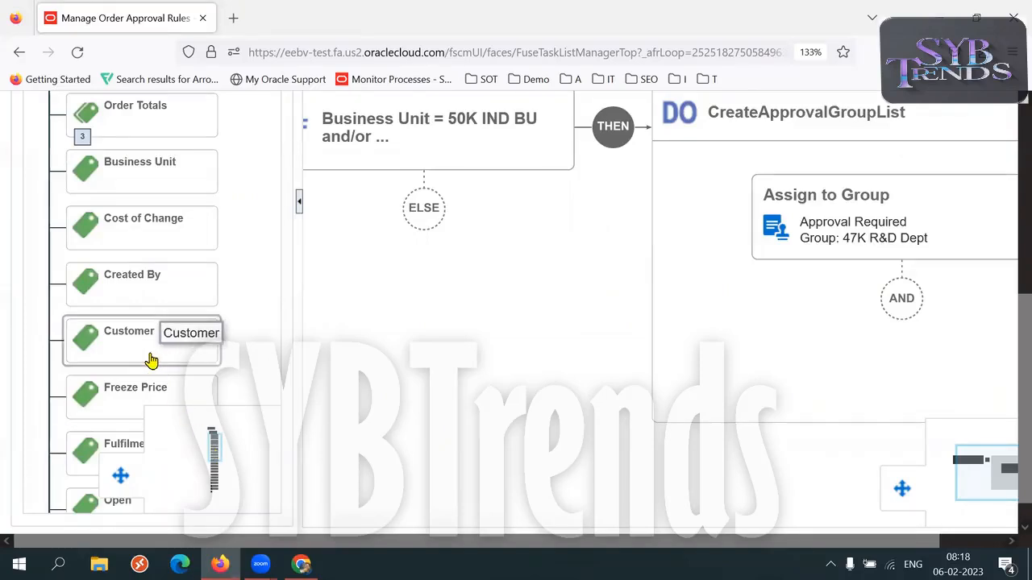
pyautogui.moveTo(215, 447); pyautogui.dragTo(214, 469)
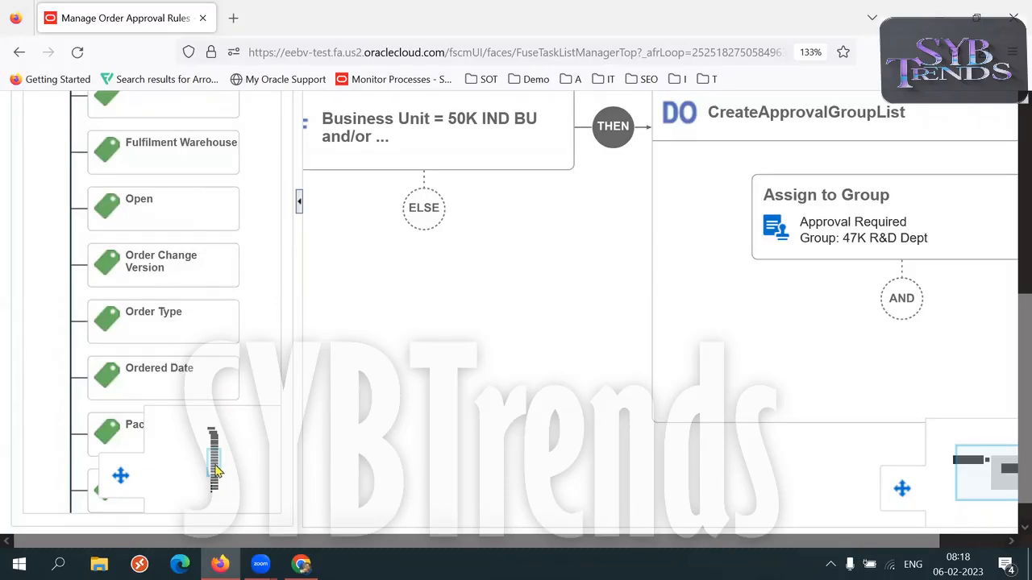
pyautogui.scroll(-5, 214, 478)
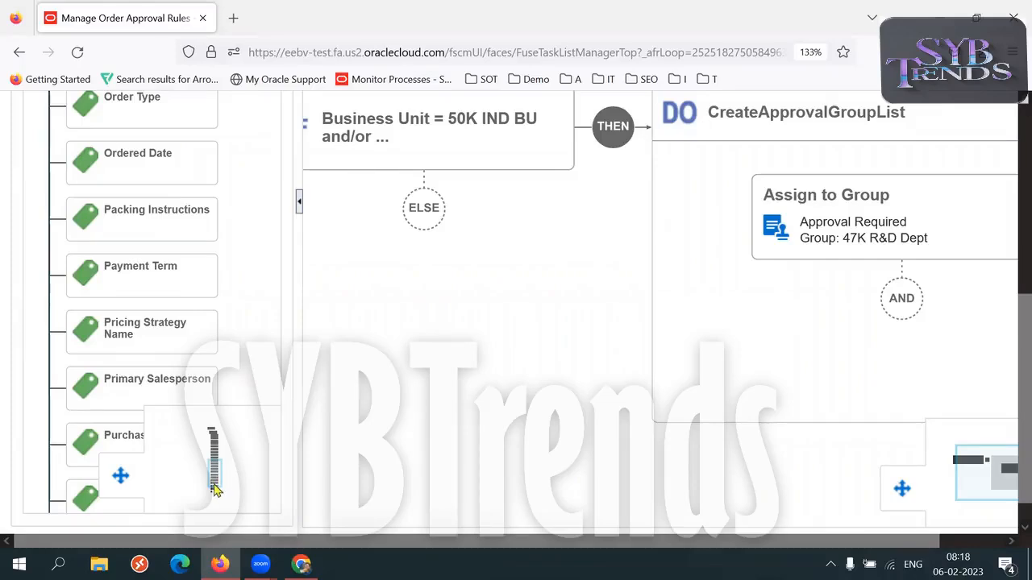
pyautogui.scroll(-1, 213, 483)
pyautogui.scroll(-2, 214, 484)
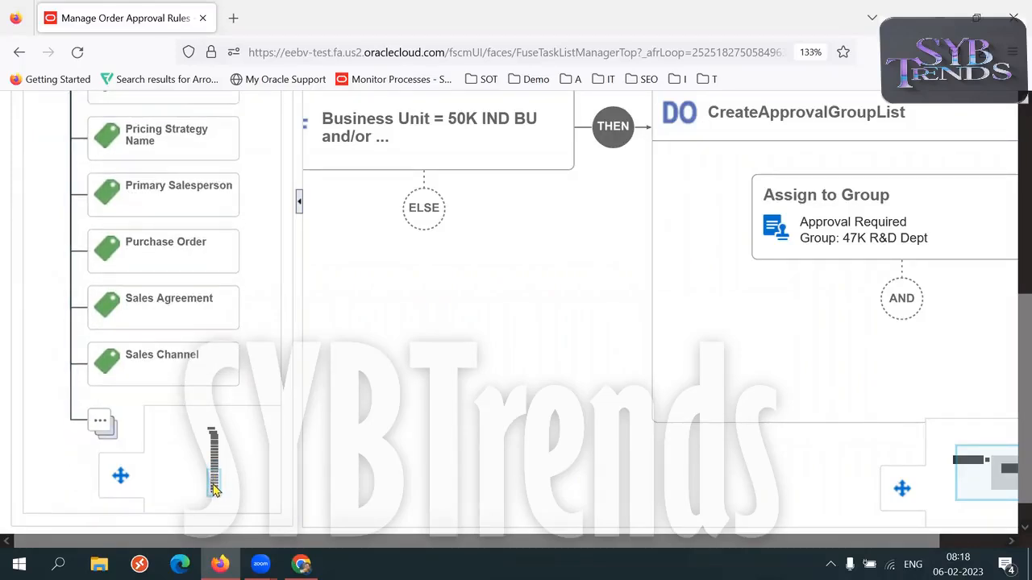
pyautogui.moveTo(213, 487); pyautogui.dragTo(215, 441)
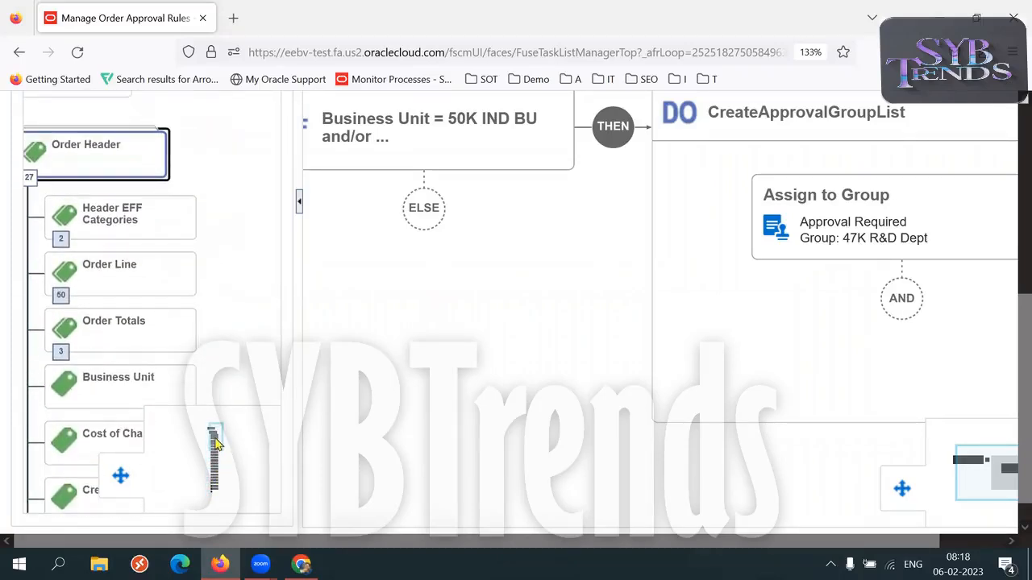
# Expand the Order Line node under Order Header and review its first set of attributes.
pyautogui.click(121, 282)
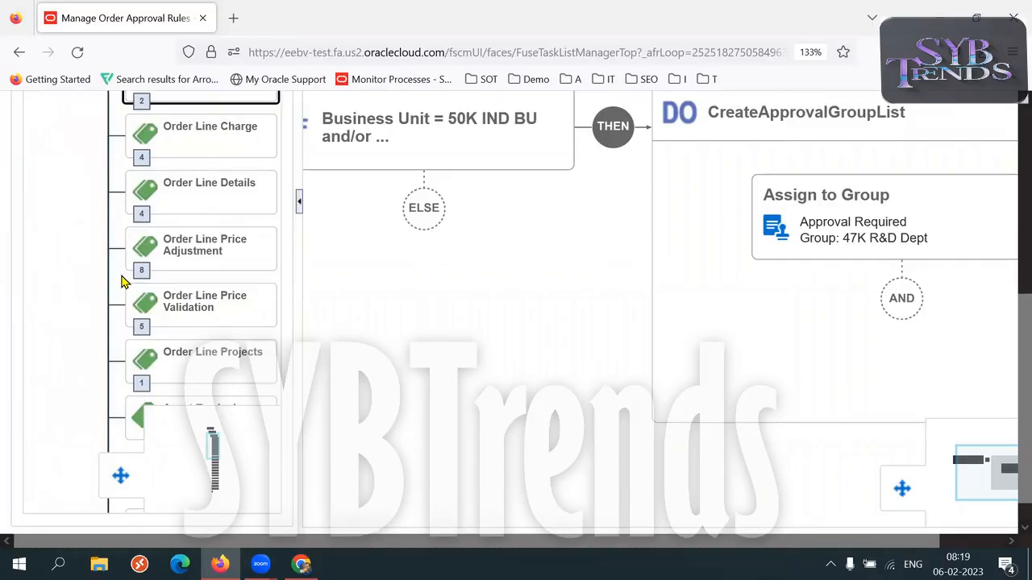
pyautogui.click(212, 443)
pyautogui.moveTo(212, 443); pyautogui.dragTo(214, 481)
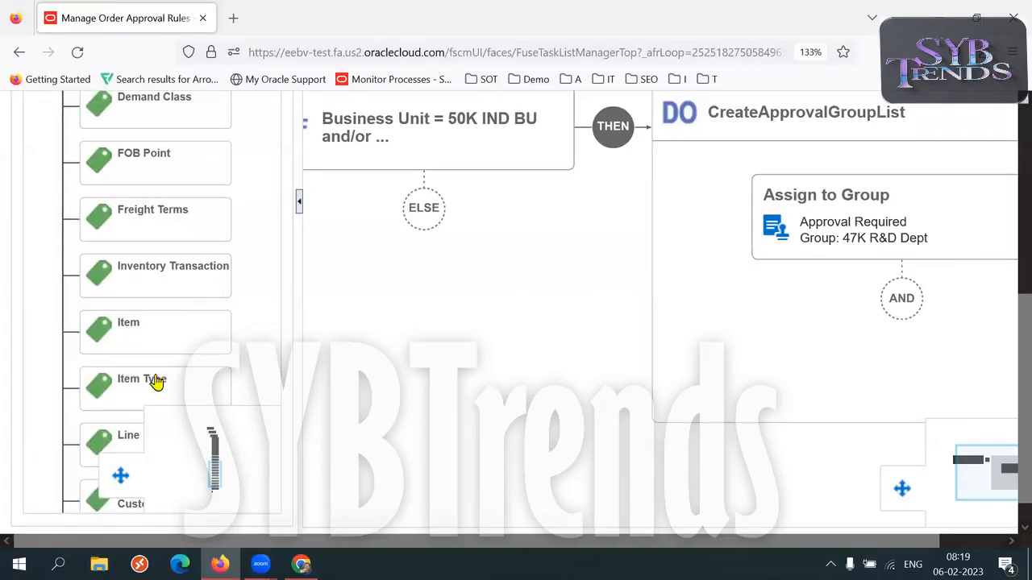
pyautogui.moveTo(214, 479); pyautogui.dragTo(216, 486)
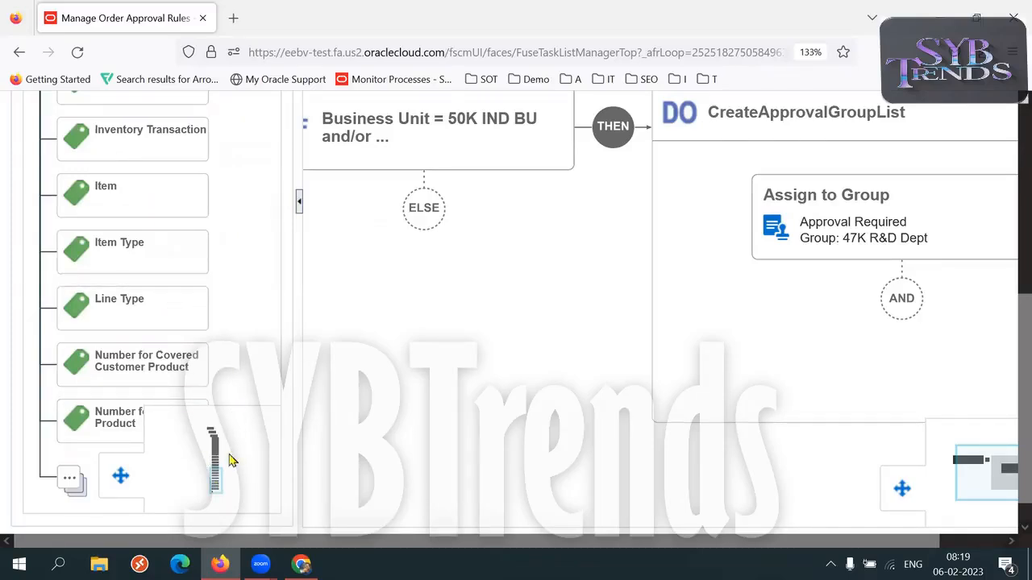
pyautogui.moveTo(215, 481); pyautogui.dragTo(212, 485)
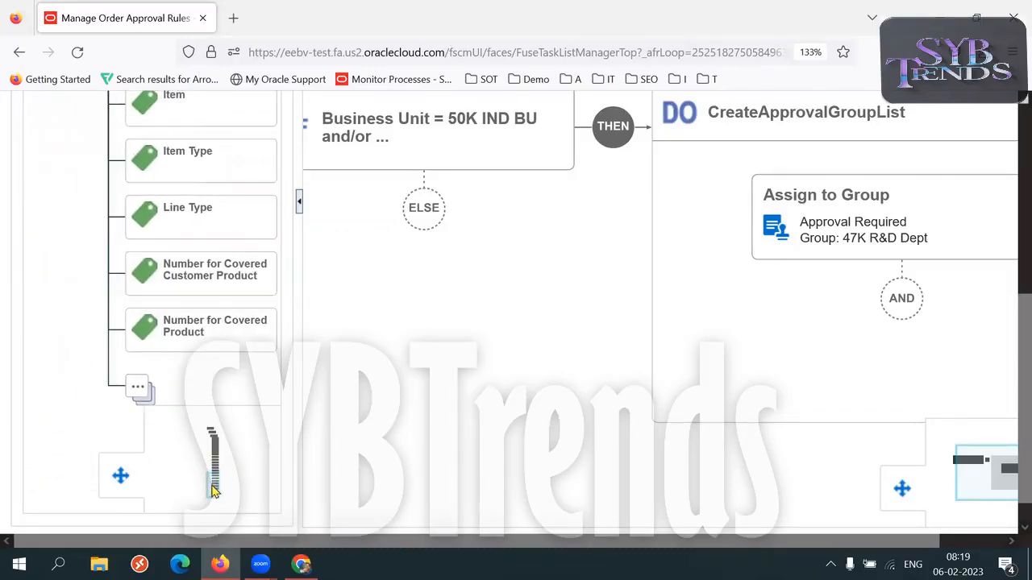
# Load the Order Line attributes 21-40 and 41-50 and review them through to Warehouse.
pyautogui.click(138, 388)
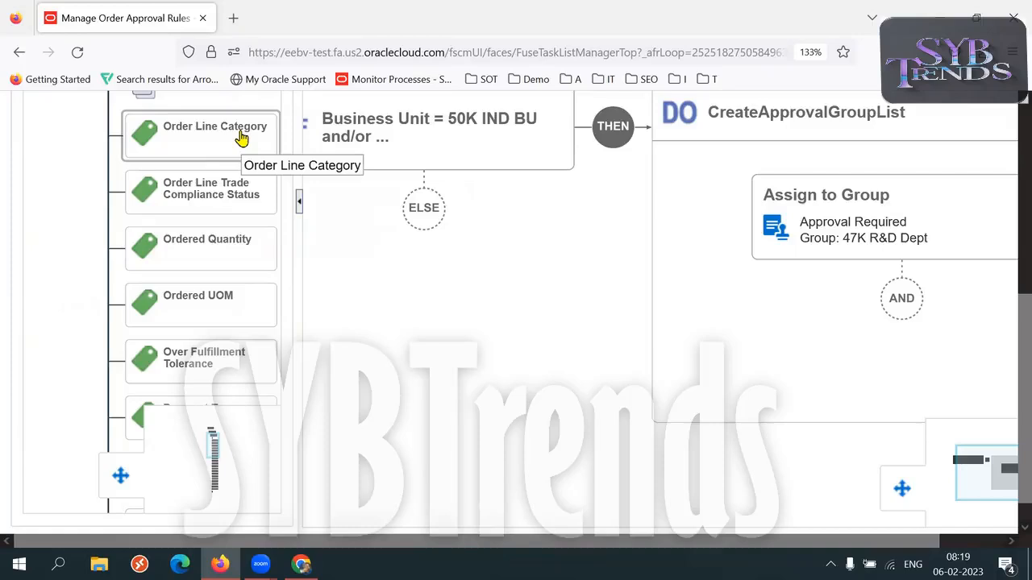
pyautogui.click(216, 445)
pyautogui.moveTo(216, 448); pyautogui.dragTo(213, 482)
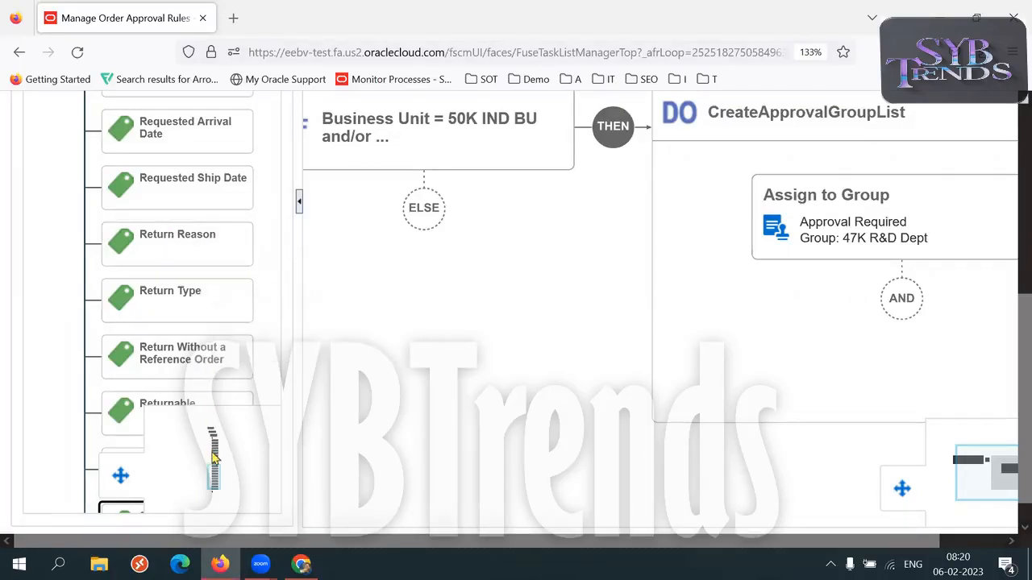
pyautogui.moveTo(211, 469); pyautogui.dragTo(216, 496)
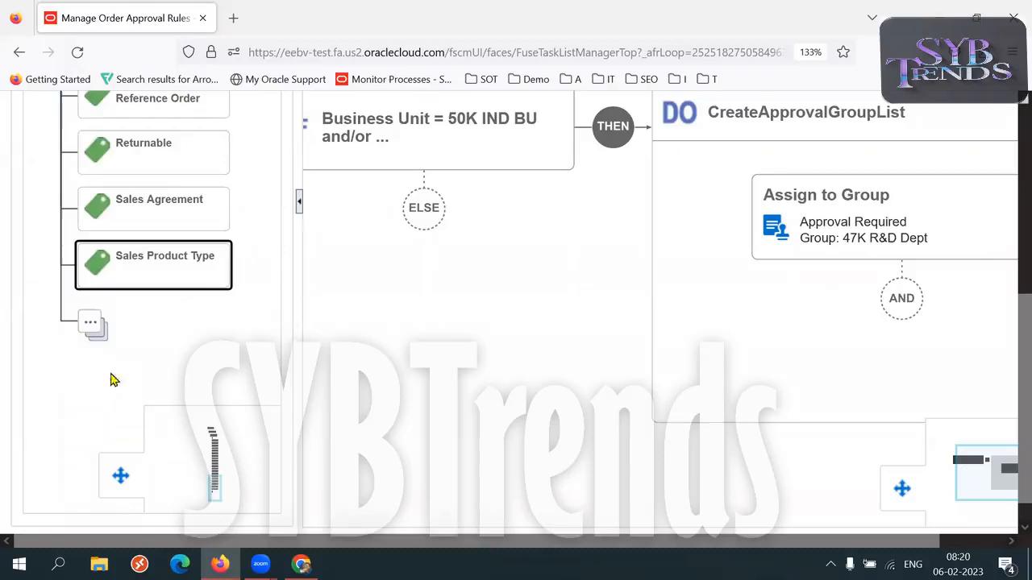
pyautogui.click(91, 331)
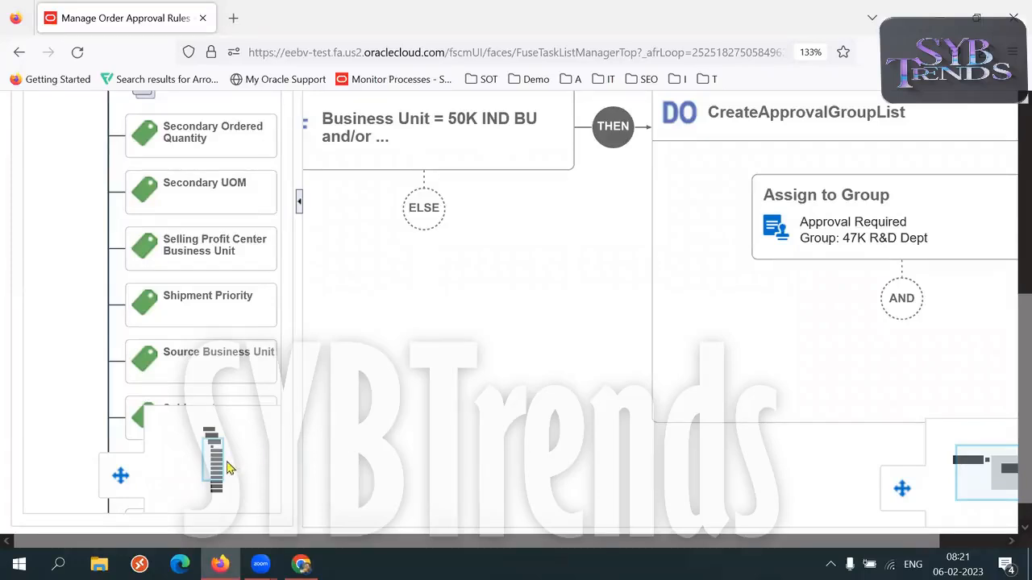
pyautogui.scroll(-5, 224, 474)
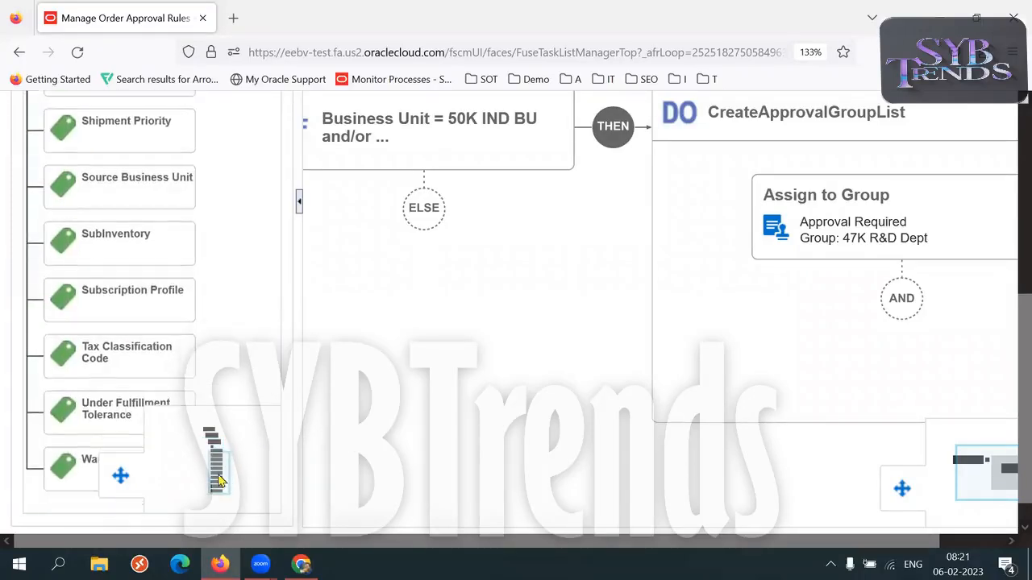
pyautogui.scroll(-3, 218, 482)
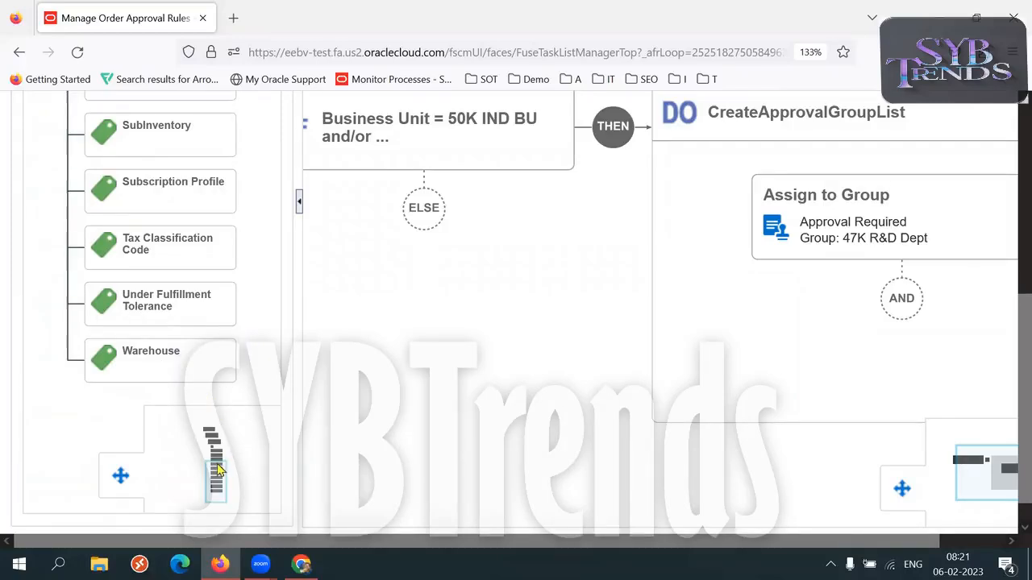
# Return to the Order Line node in the attribute tree and reduce the page zoom to 110%.
pyautogui.scroll(5, 216, 461)
pyautogui.scroll(6, 216, 461)
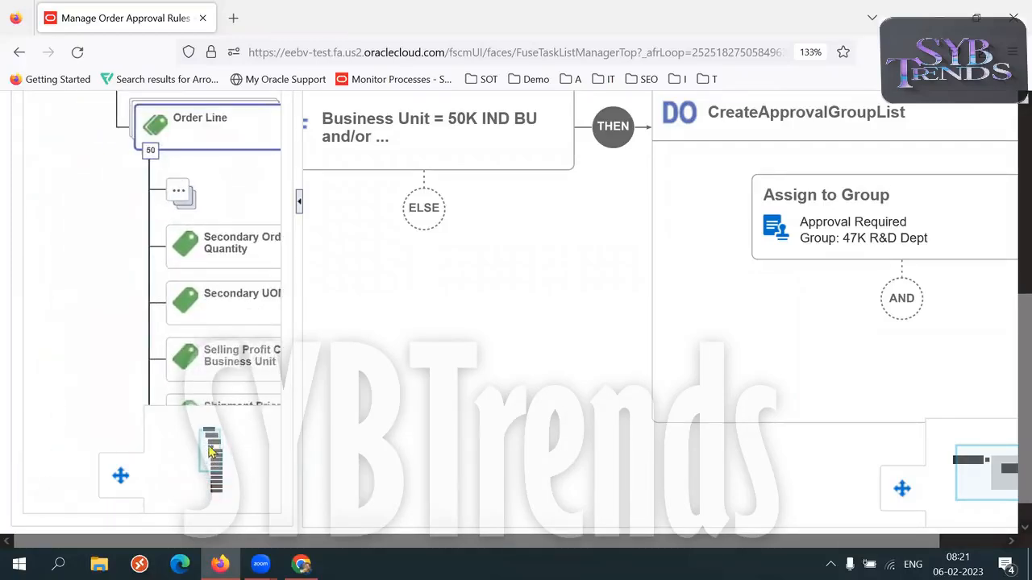
pyautogui.moveTo(214, 447)
pyautogui.mouseDown()
pyautogui.moveTo(206, 454)
pyautogui.moveTo(207, 434)
pyautogui.moveTo(226, 445)
pyautogui.moveTo(217, 458)
pyautogui.mouseUp()
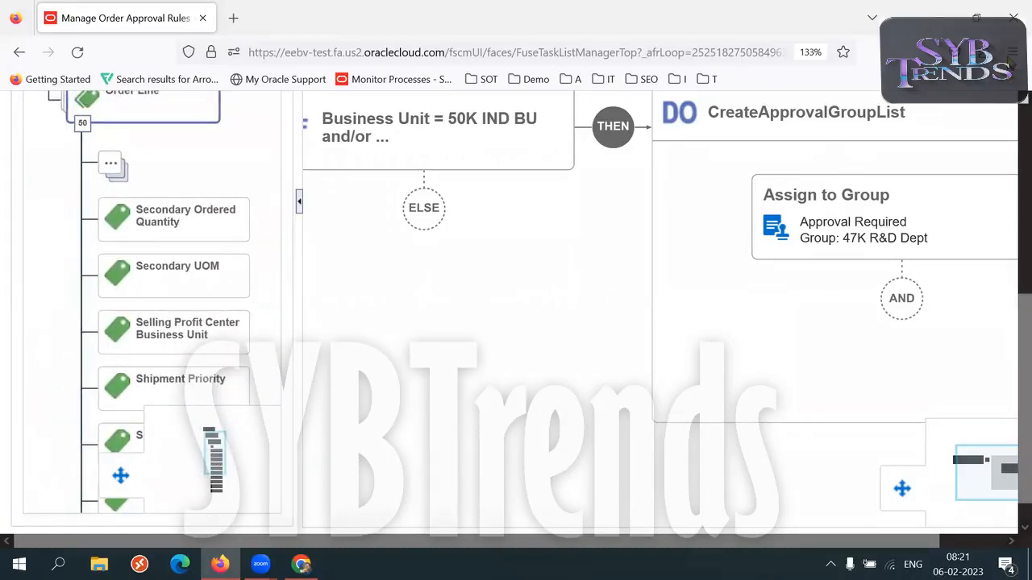
pyautogui.click(1011, 52)
pyautogui.click(912, 415)
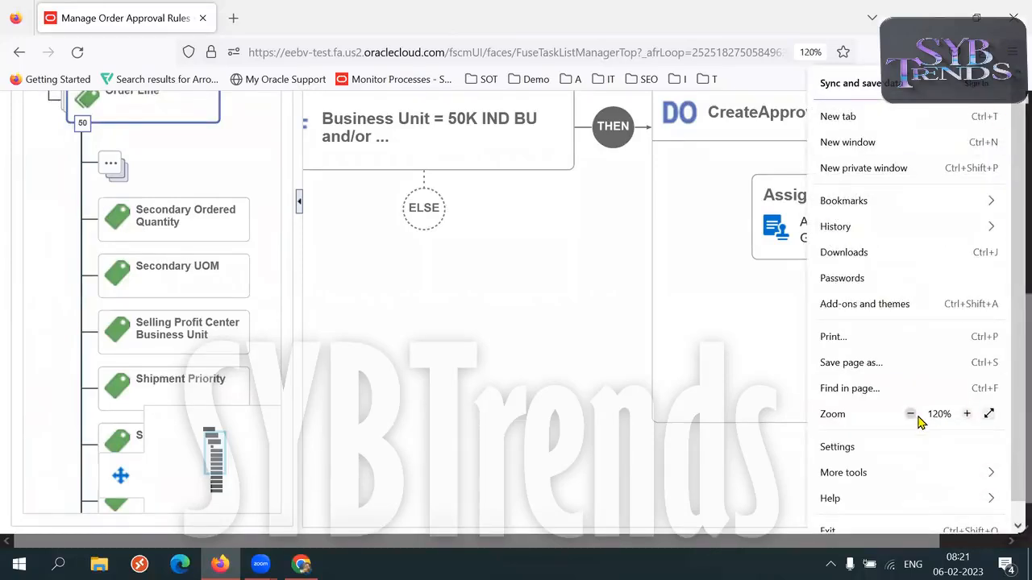
pyautogui.click(911, 414)
pyautogui.click(916, 416)
pyautogui.click(967, 415)
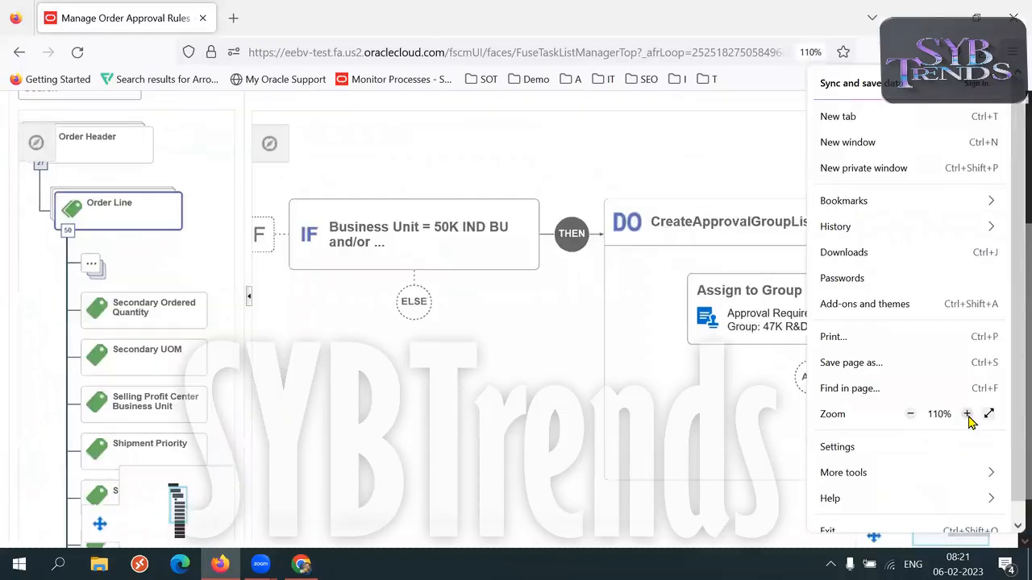
pyautogui.click(691, 420)
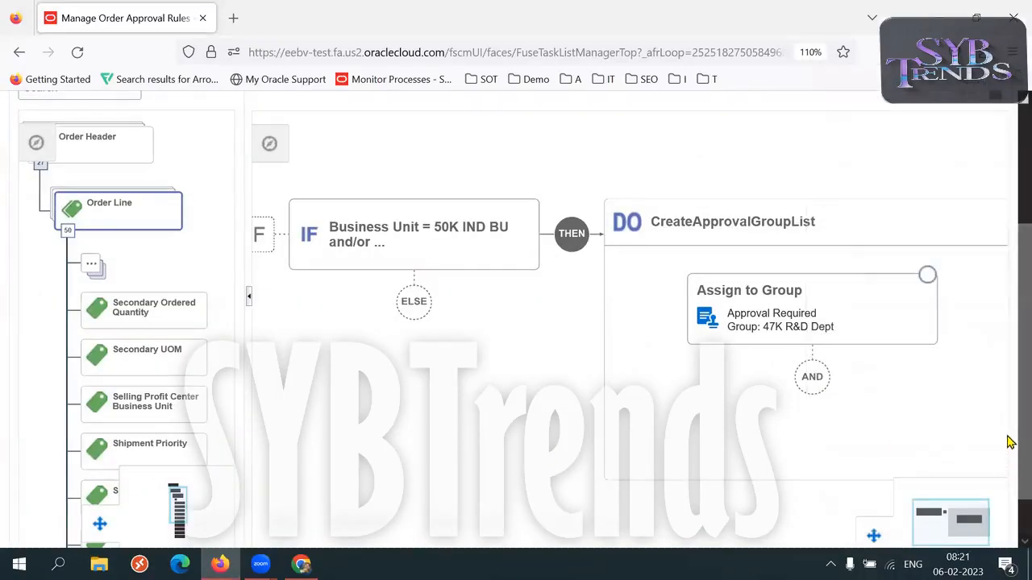
# Rename the new approval rule to K50 Rule, save it and return to the rule list.
pyautogui.scroll(2, 1009, 376)
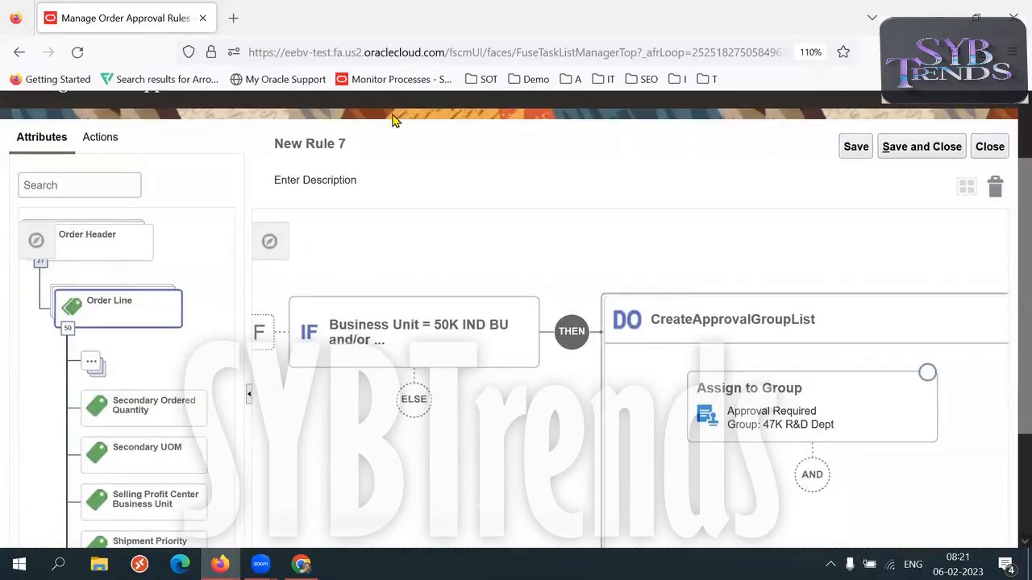
pyautogui.click(296, 158)
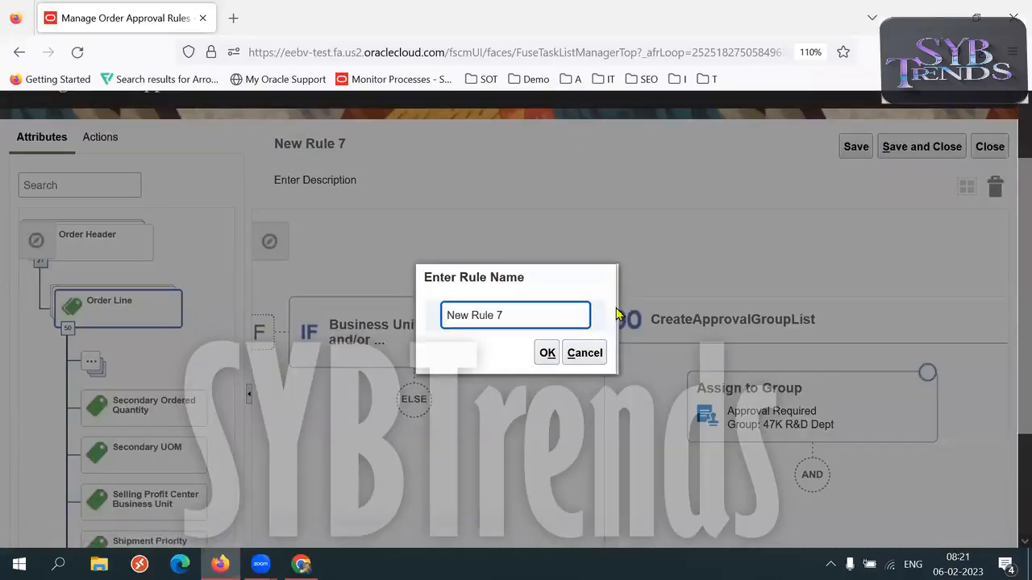
pyautogui.tripleClick(508, 316)
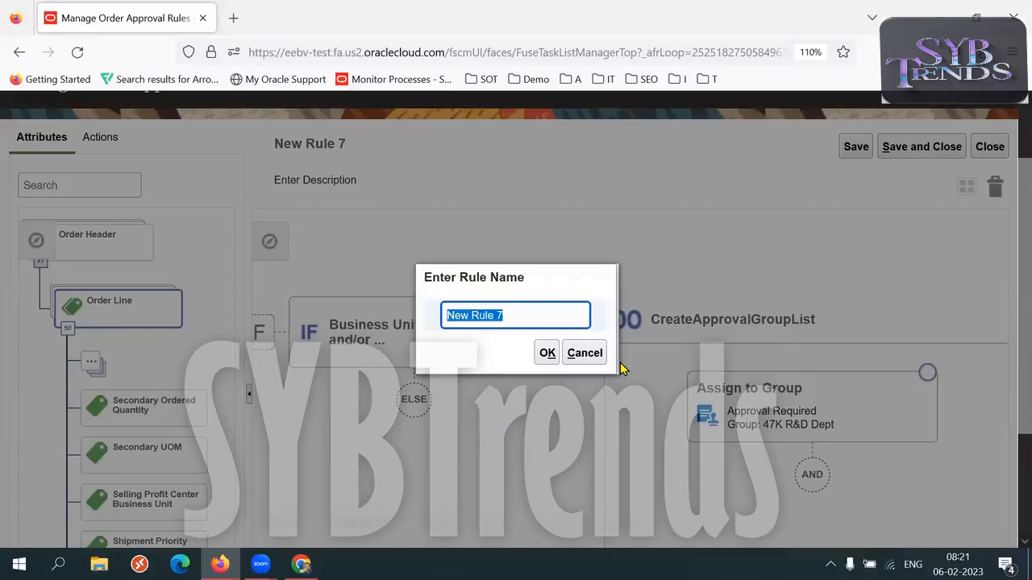
pyautogui.write('K50')
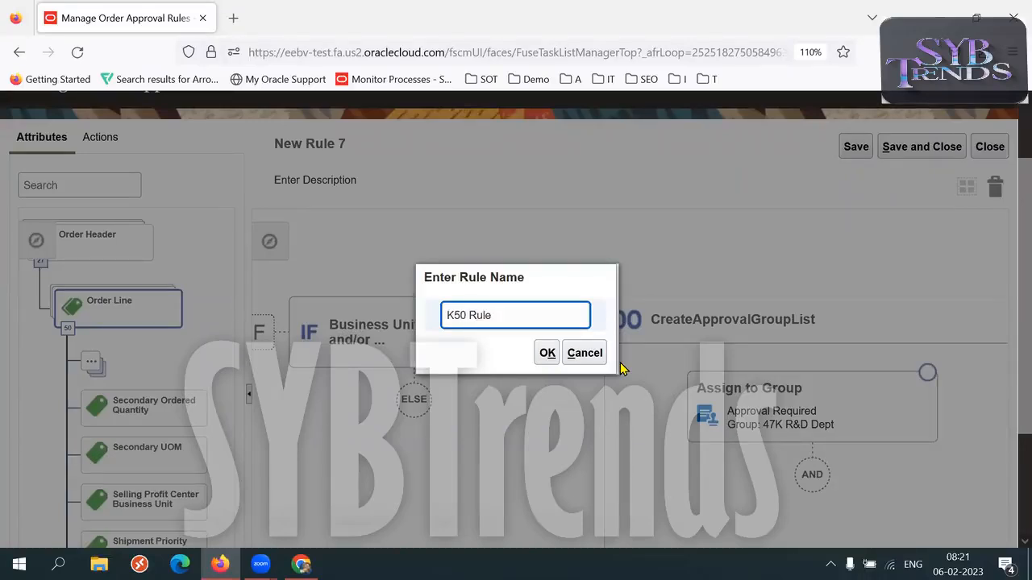
pyautogui.click(546, 353)
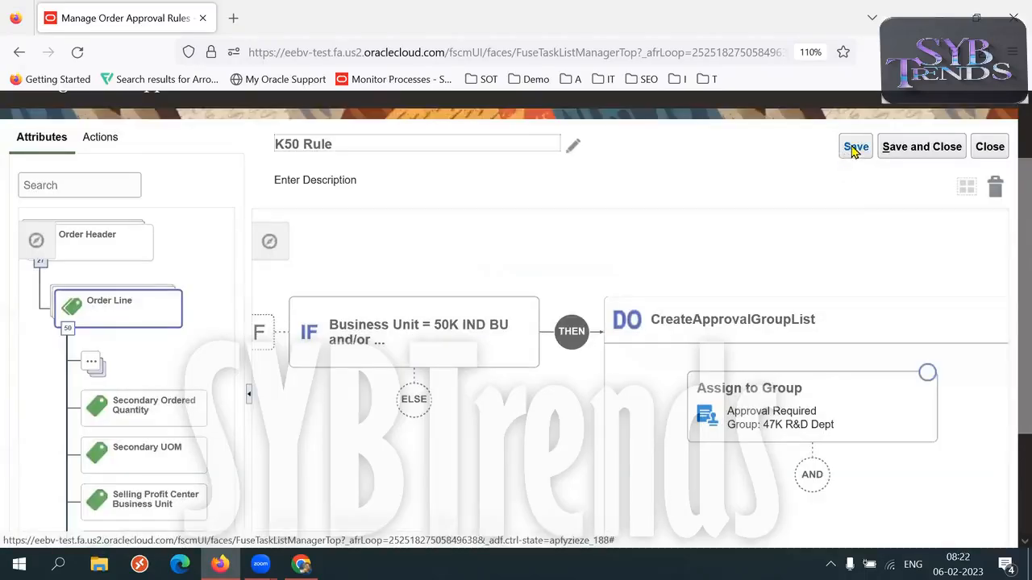
pyautogui.click(853, 148)
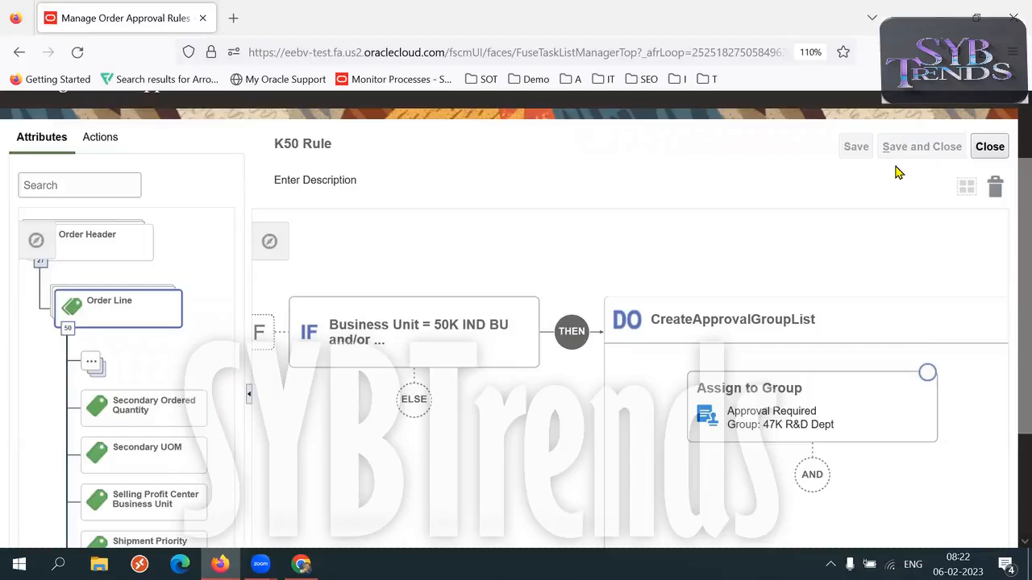
pyautogui.click(988, 149)
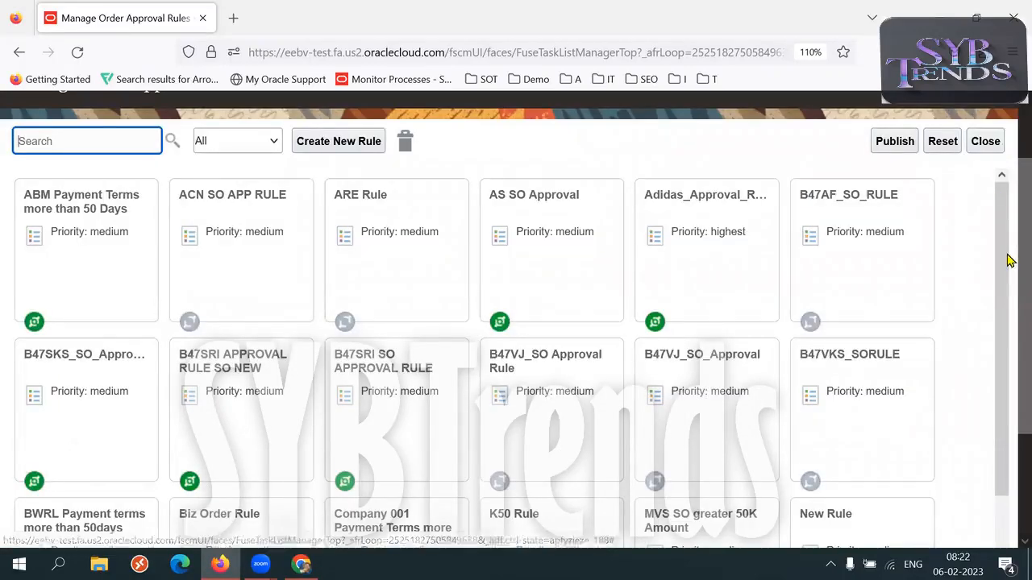
# Open the K50 Rule's information, review the priority options and activate the rule.
pyautogui.moveTo(1021, 244); pyautogui.dragTo(1010, 451)
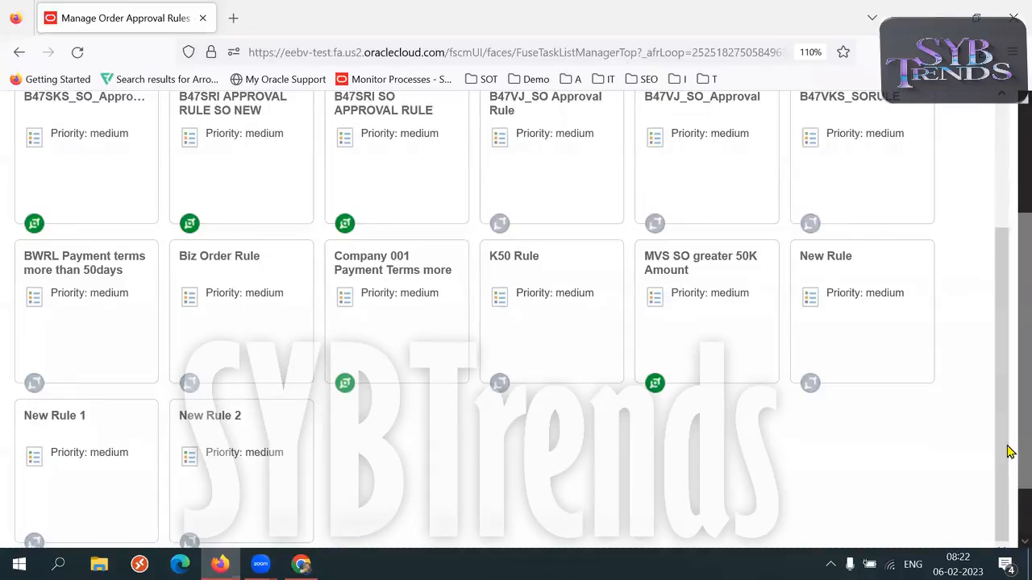
pyautogui.click(545, 320)
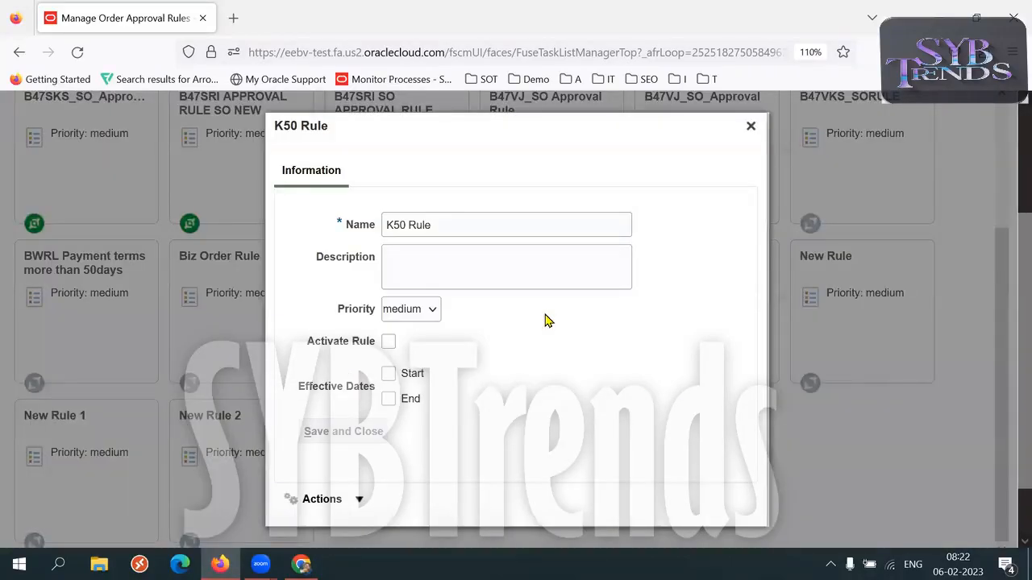
pyautogui.click(428, 314)
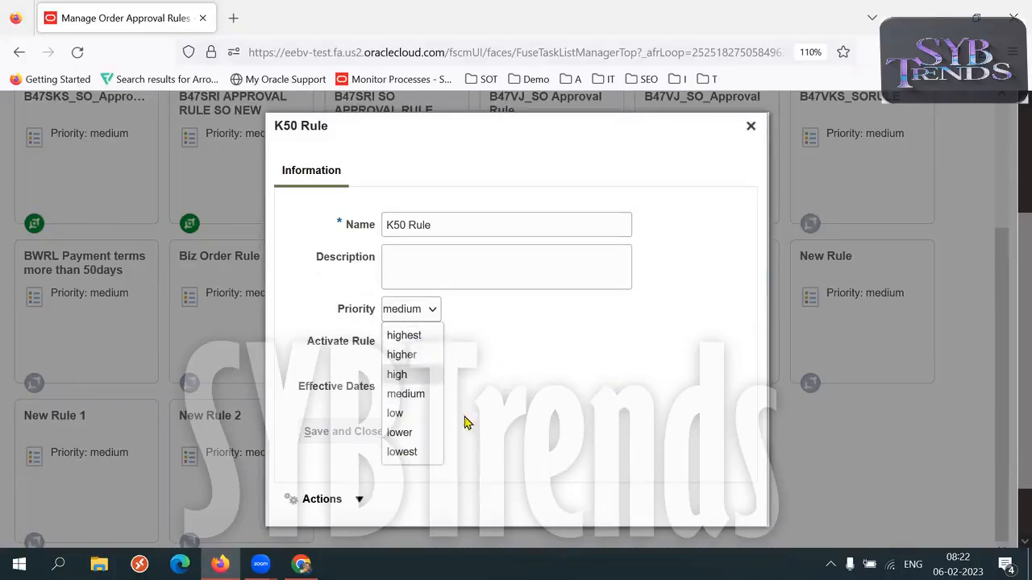
pyautogui.click(698, 245)
pyautogui.click(388, 343)
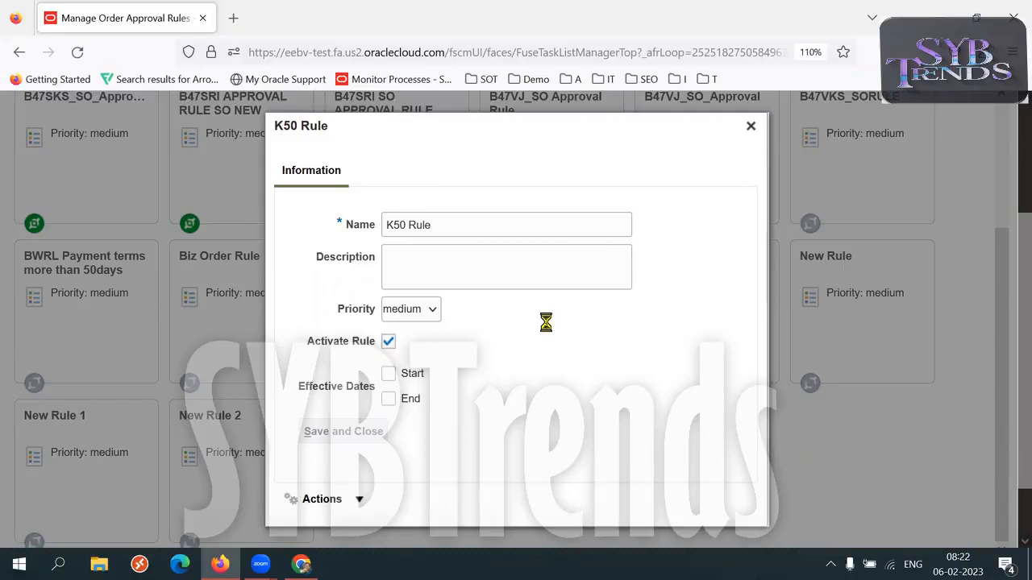
# Enable a start effective date for the K50 Rule, picking 10/2/23 2:52 AM, and save and close its information.
pyautogui.click(388, 374)
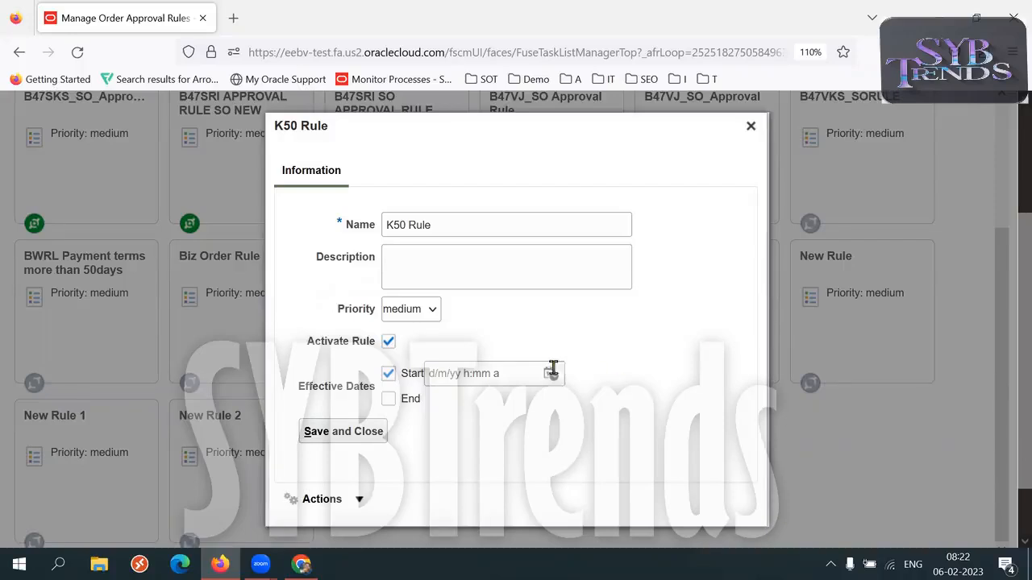
pyautogui.click(550, 376)
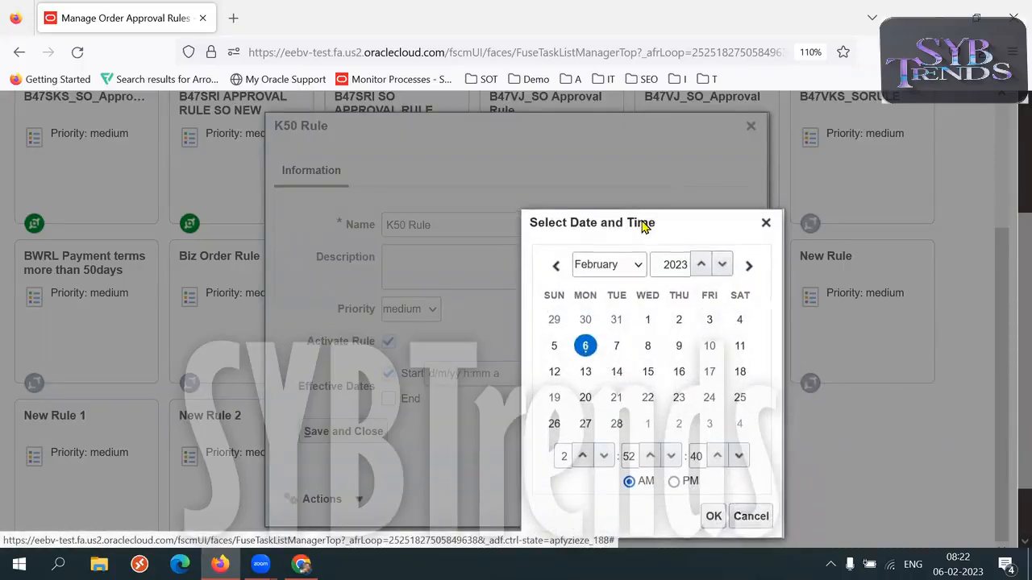
pyautogui.click(710, 349)
pyautogui.click(713, 517)
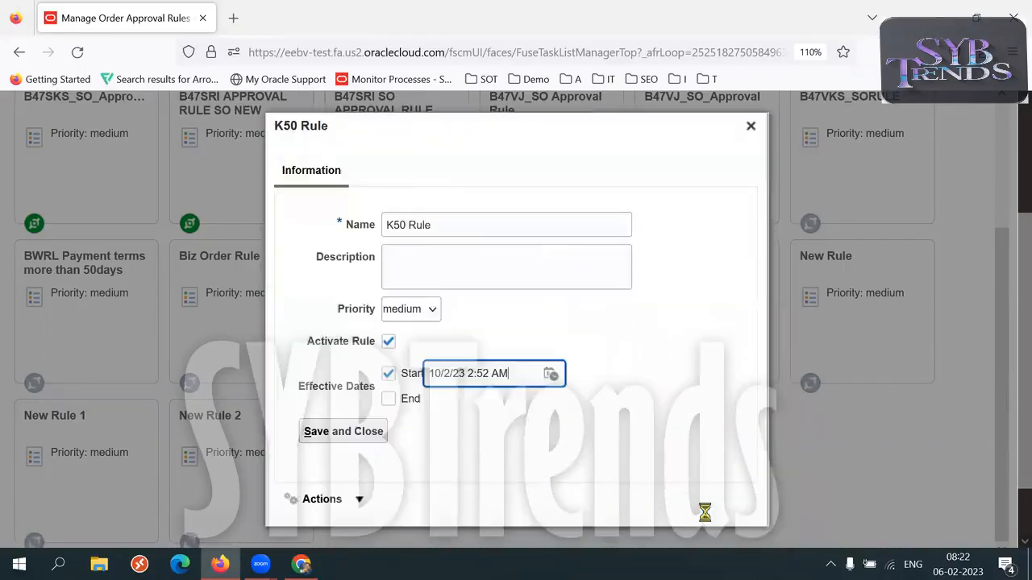
pyautogui.tripleClick(511, 379)
pyautogui.tripleClick(512, 384)
pyautogui.click(618, 424)
pyautogui.click(352, 433)
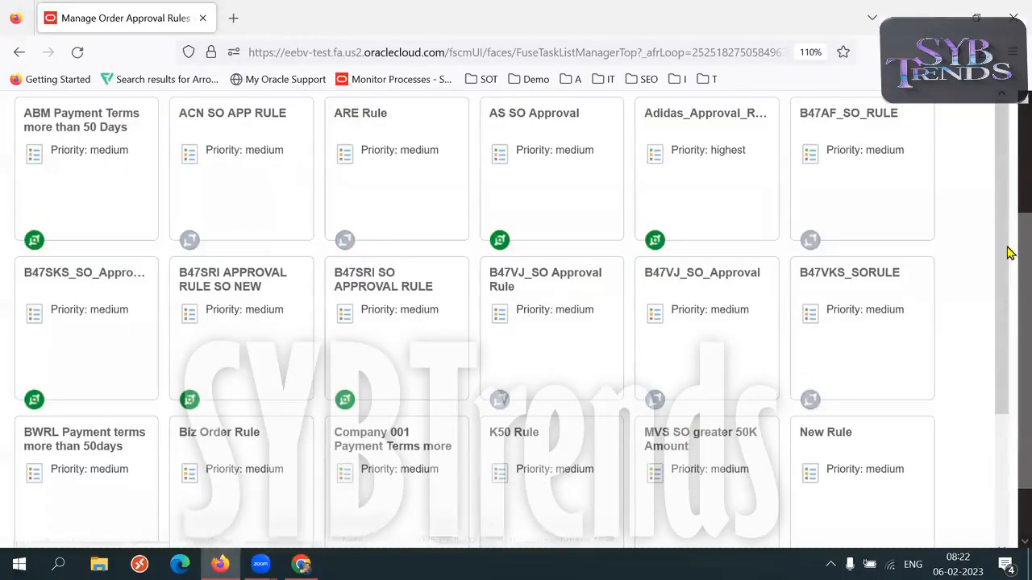
# Publish the order approval rules and acknowledge the publication.
pyautogui.moveTo(1019, 251); pyautogui.dragTo(1011, 159)
pyautogui.click(891, 216)
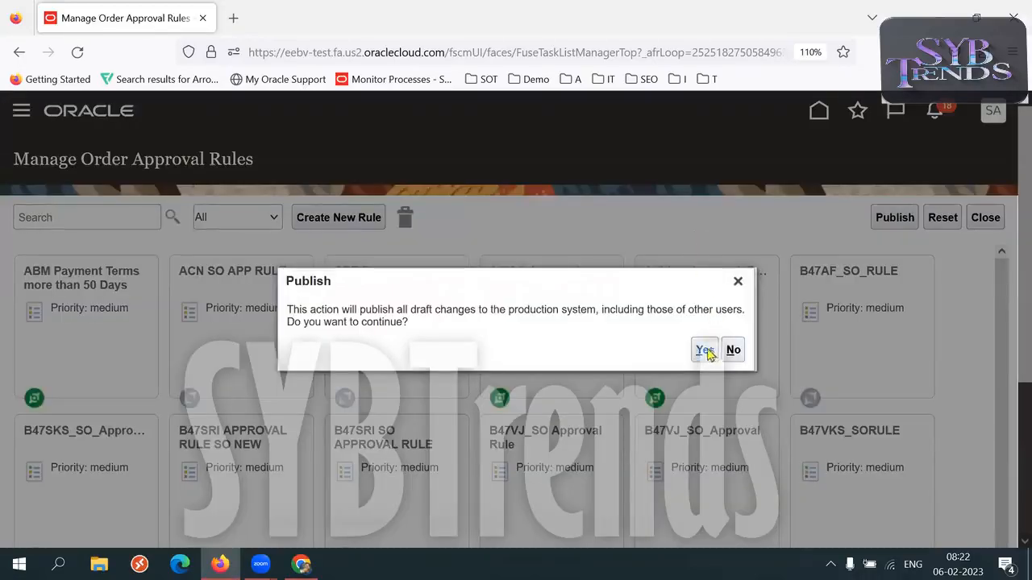
pyautogui.click(704, 350)
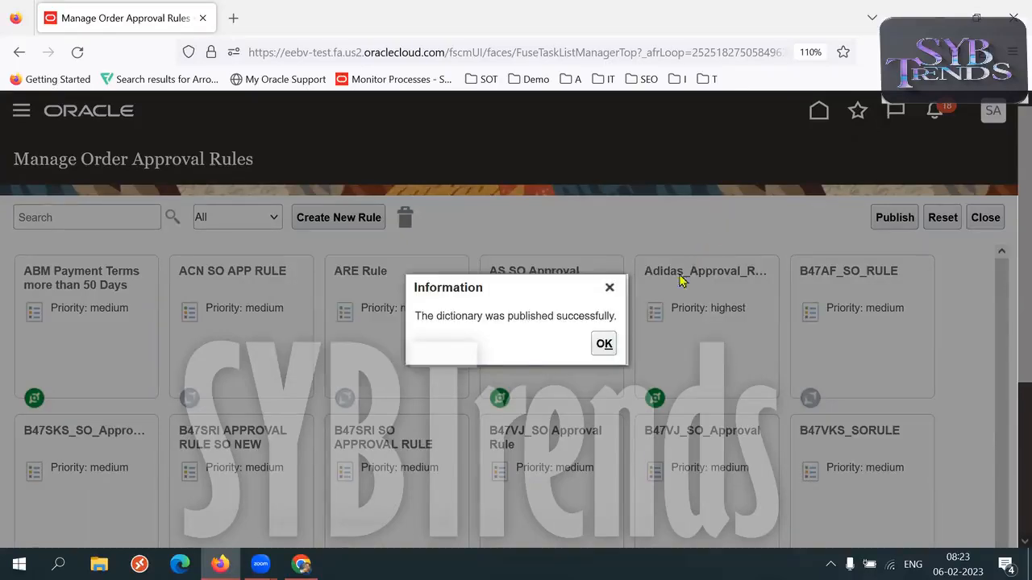
pyautogui.click(604, 344)
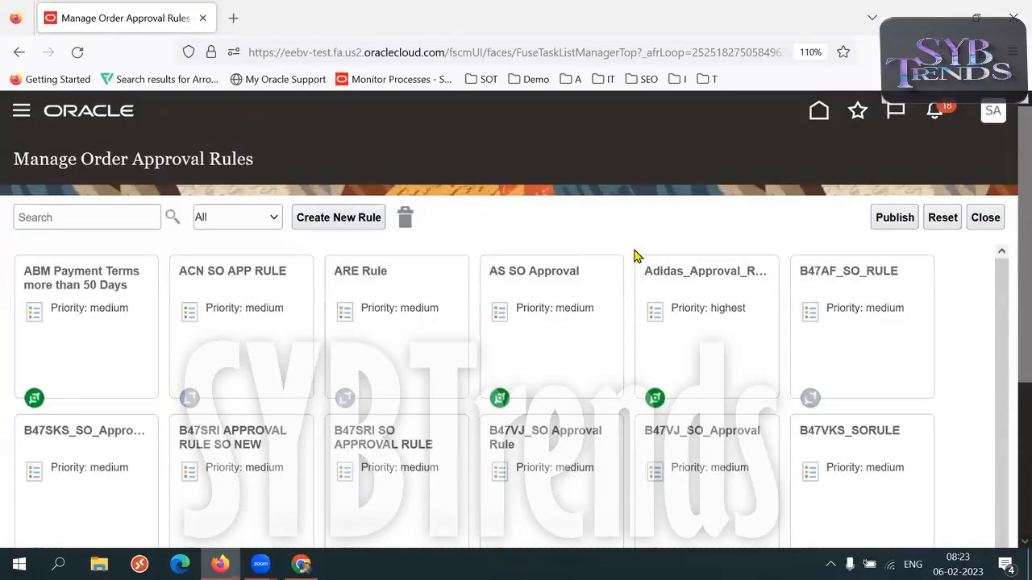
# Delete the rules B47AF_SO_RULE, BWRL Payment terms more than 50days and New Rule 2 in the browser's full-screen view.
pyautogui.press('F11')
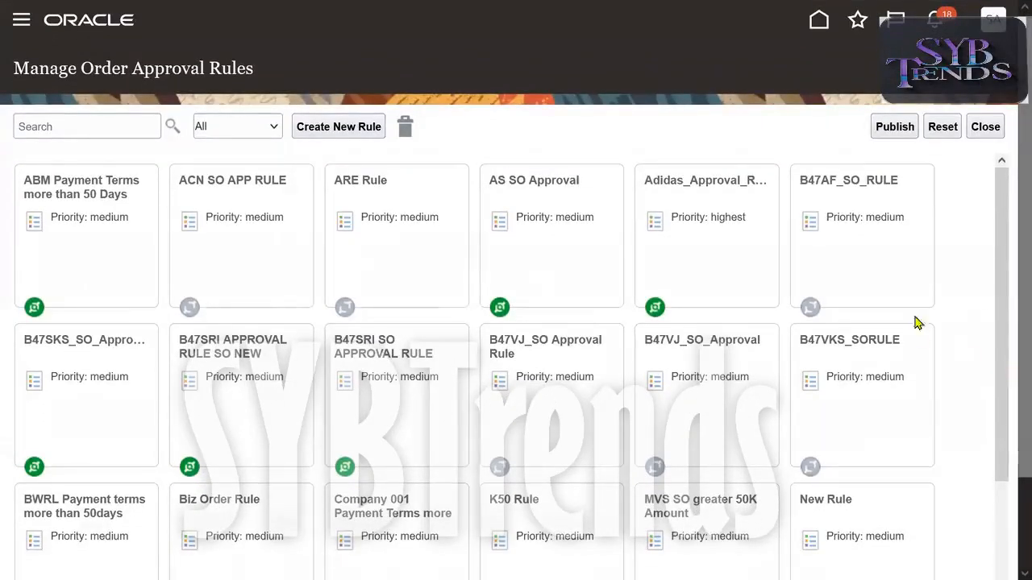
pyautogui.moveTo(895, 276); pyautogui.dragTo(406, 131)
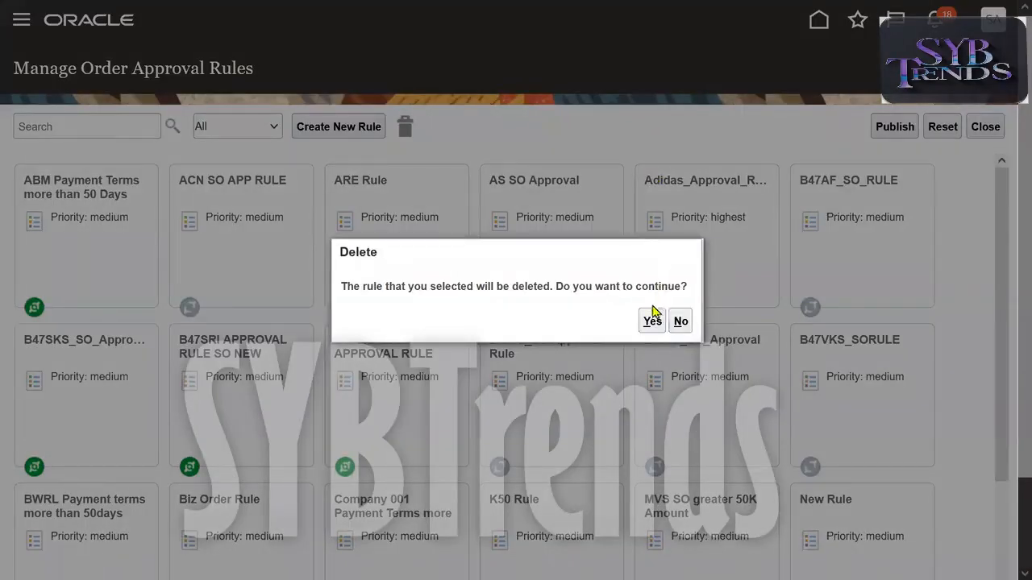
pyautogui.click(652, 321)
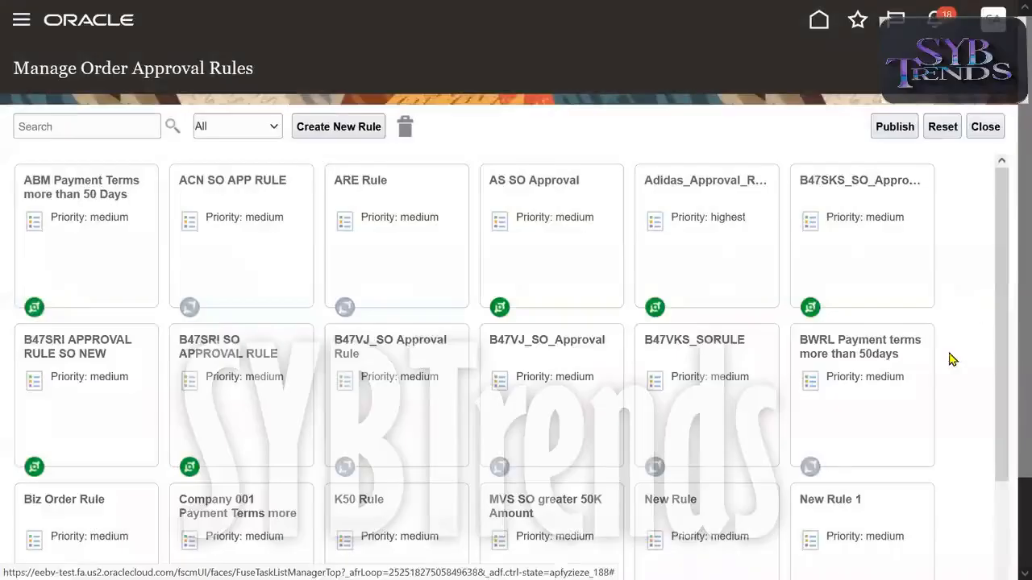
pyautogui.moveTo(882, 379); pyautogui.dragTo(405, 128)
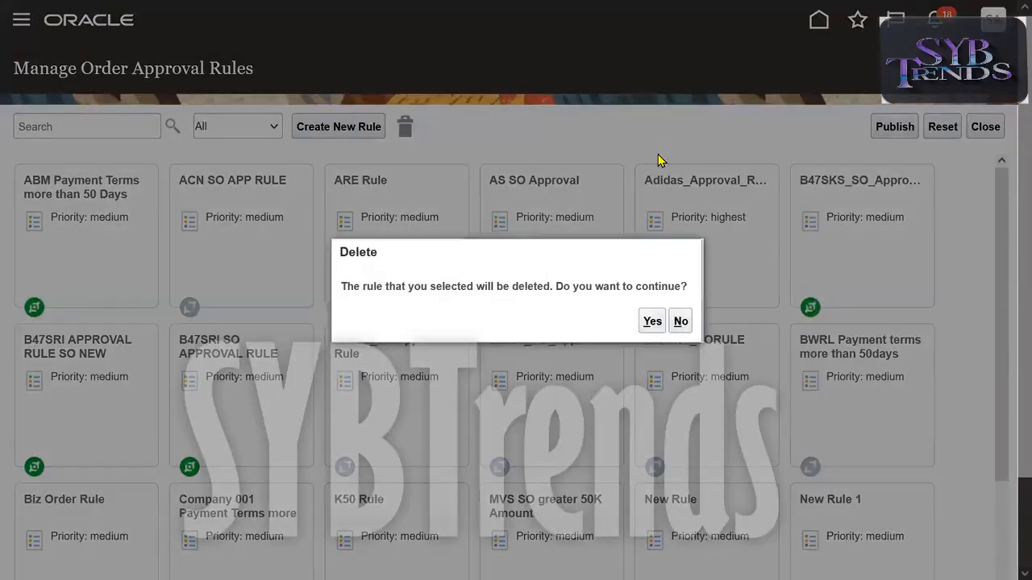
pyautogui.click(653, 321)
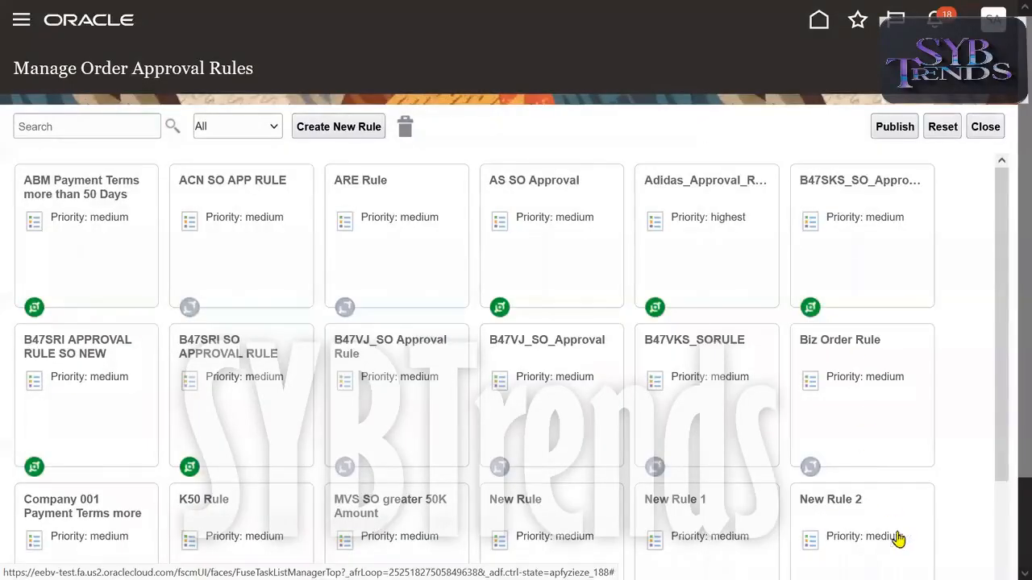
pyautogui.moveTo(824, 437); pyautogui.dragTo(406, 131)
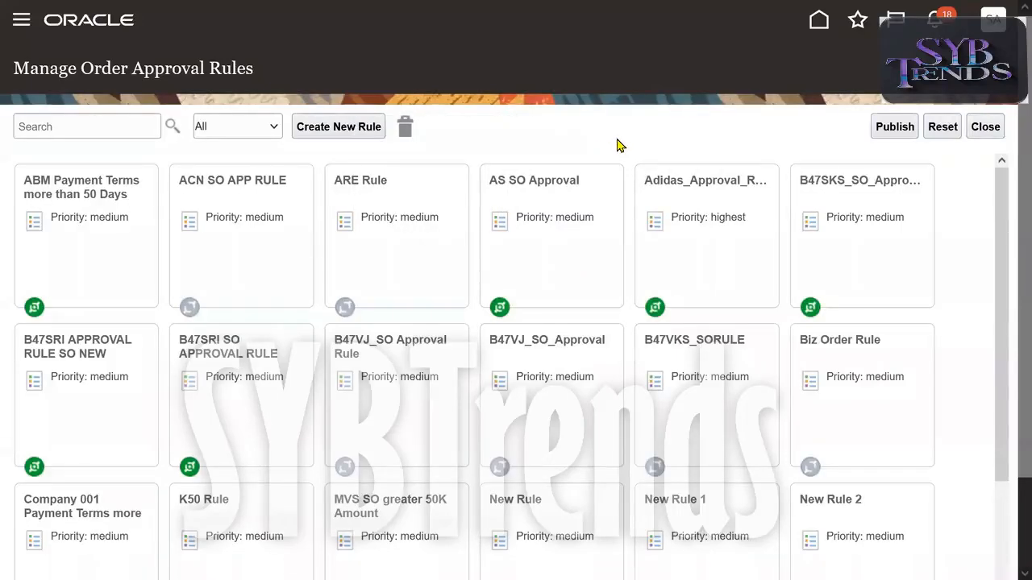
pyautogui.click(652, 322)
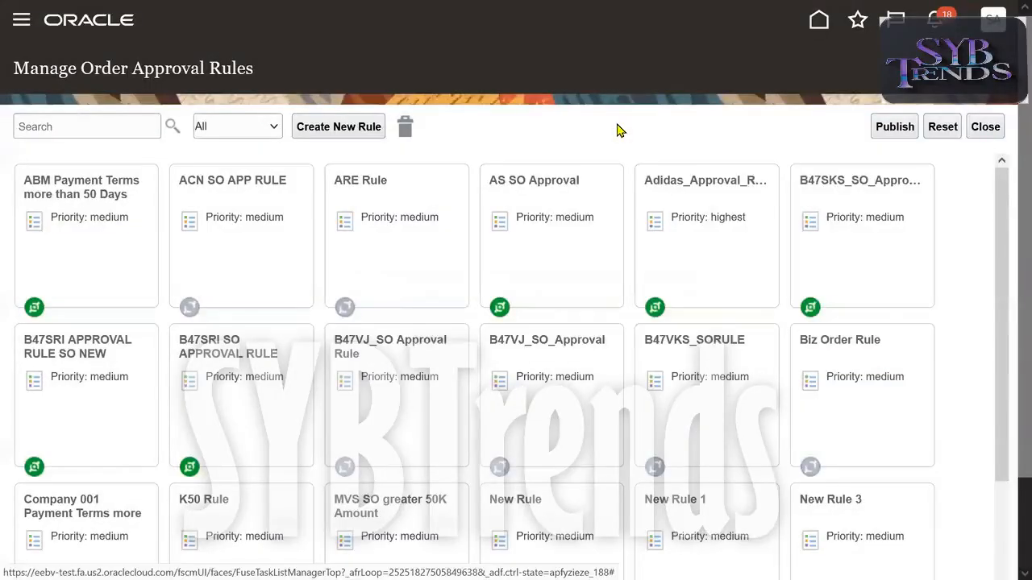
# Filter the approval rule list by Active Rules and by Inactive Rules, reviewing each set.
pyautogui.click(238, 134)
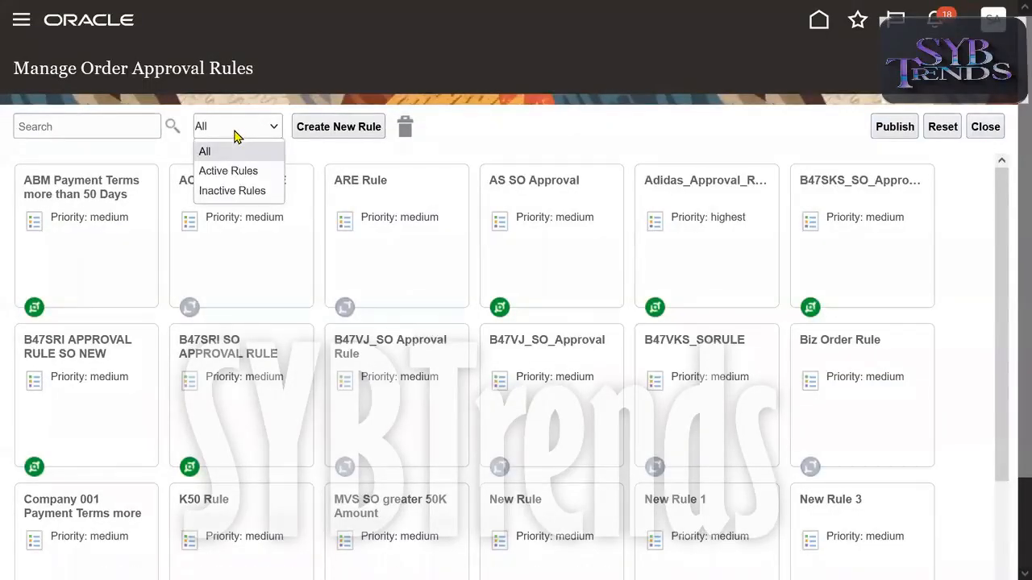
pyautogui.click(230, 171)
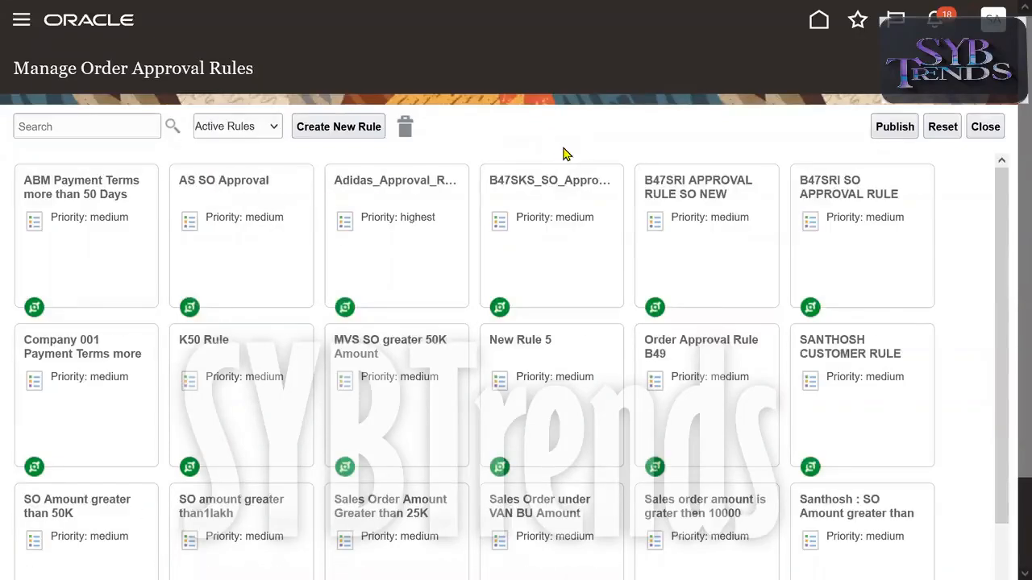
pyautogui.click(260, 129)
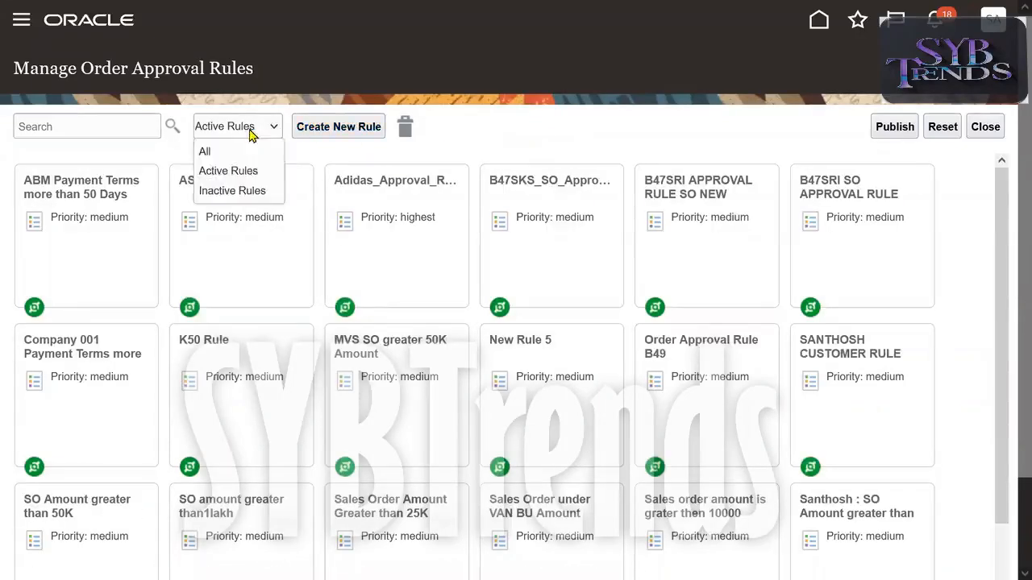
pyautogui.click(246, 188)
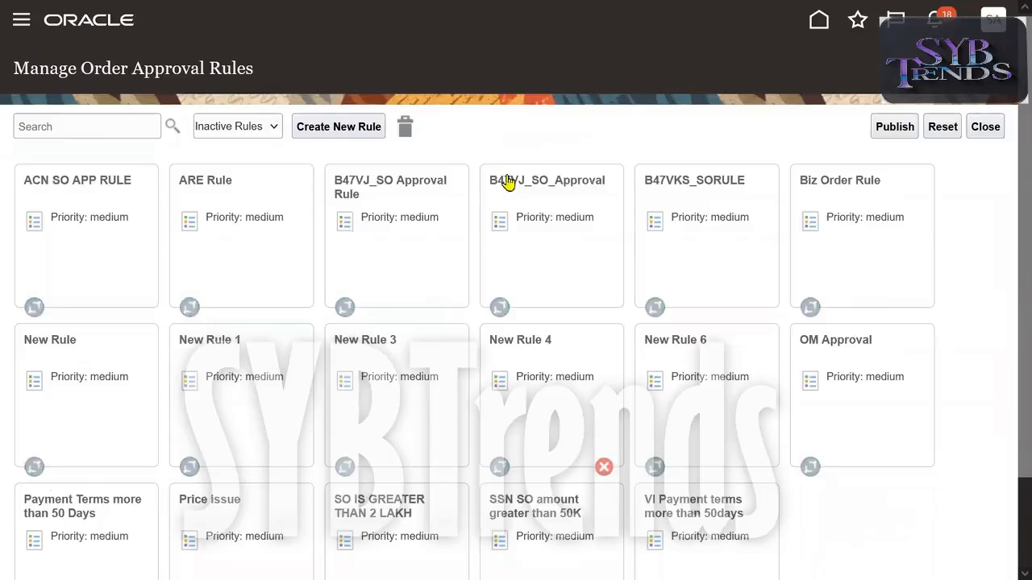
pyautogui.scroll(-2, 1007, 407)
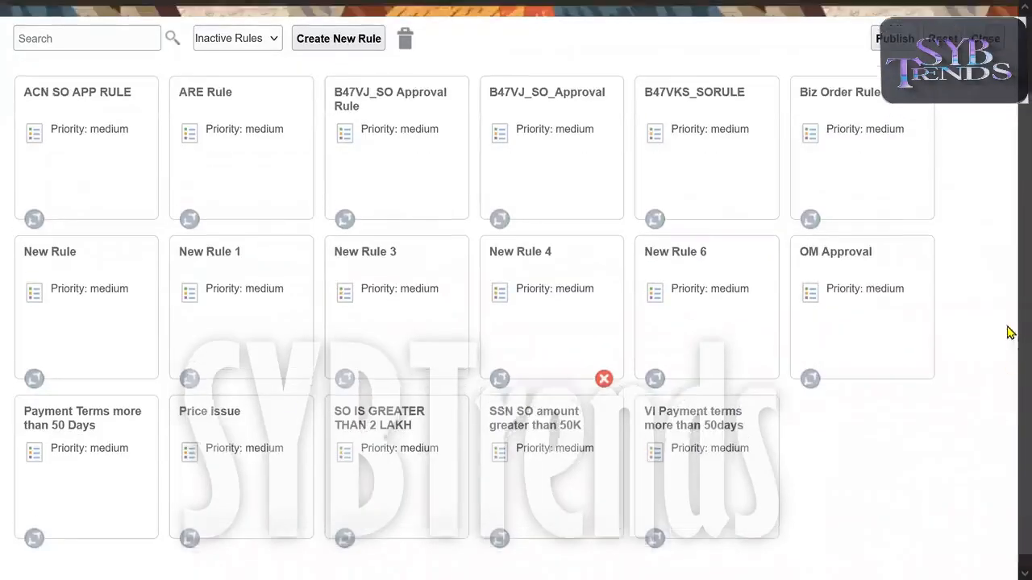
# Delete the inactive rules ACN SO APP RULE, ARE Rule and B47VJ_SO_Approval.
pyautogui.scroll(2, 1006, 329)
pyautogui.moveTo(99, 270); pyautogui.dragTo(406, 139)
pyautogui.click(653, 322)
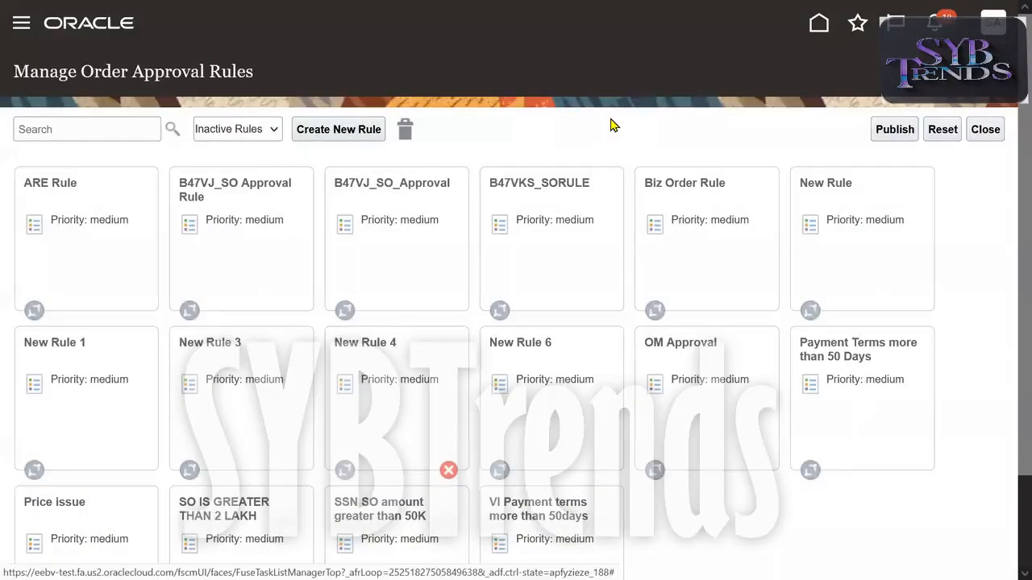
pyautogui.moveTo(89, 234); pyautogui.dragTo(406, 134)
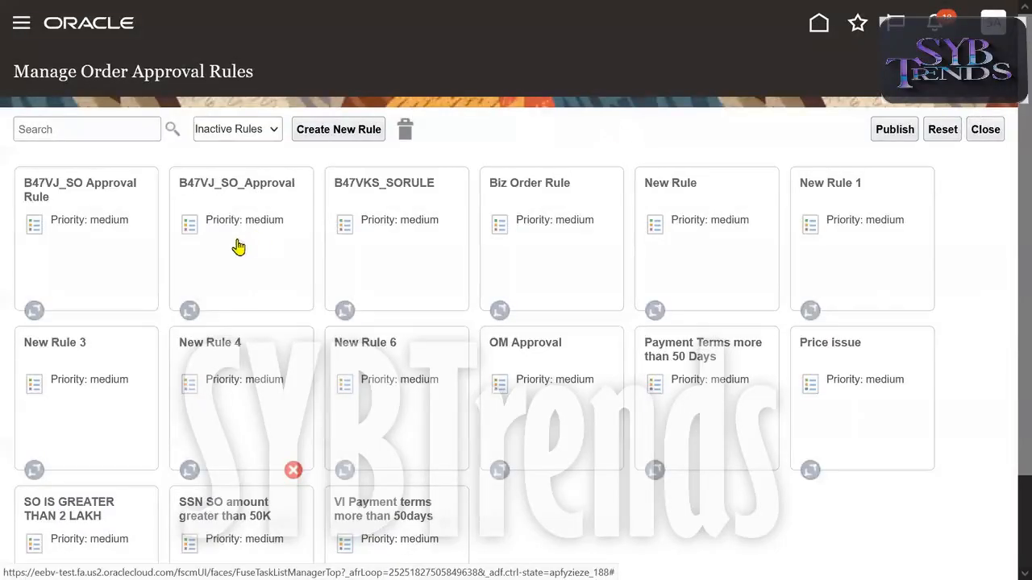
pyautogui.moveTo(237, 247); pyautogui.dragTo(403, 129)
pyautogui.click(655, 321)
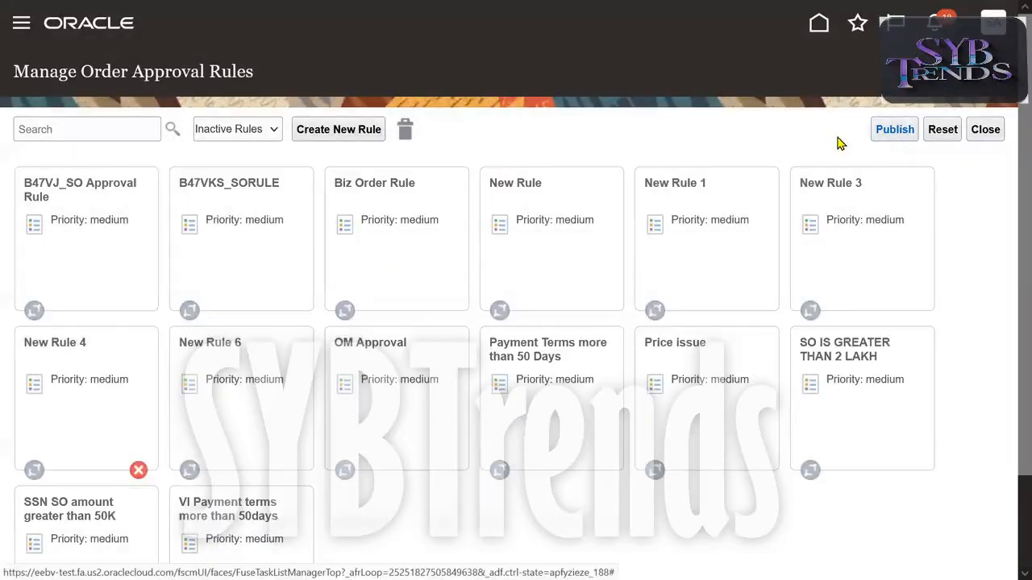
# Publish the order approval rule deletions, then close the rules page and leave the browser's full-screen view.
pyautogui.click(879, 135)
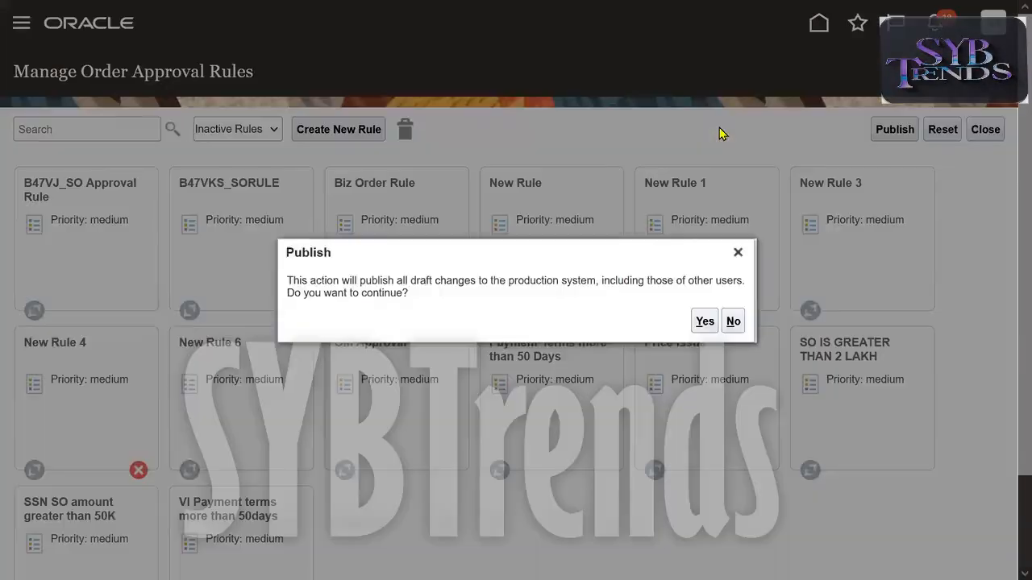
pyautogui.click(704, 322)
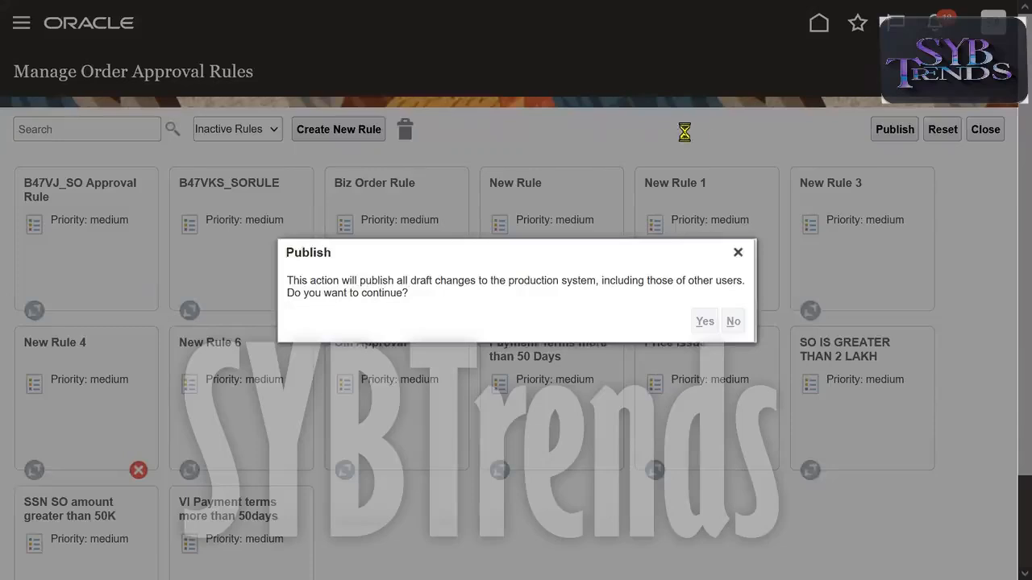
pyautogui.click(605, 317)
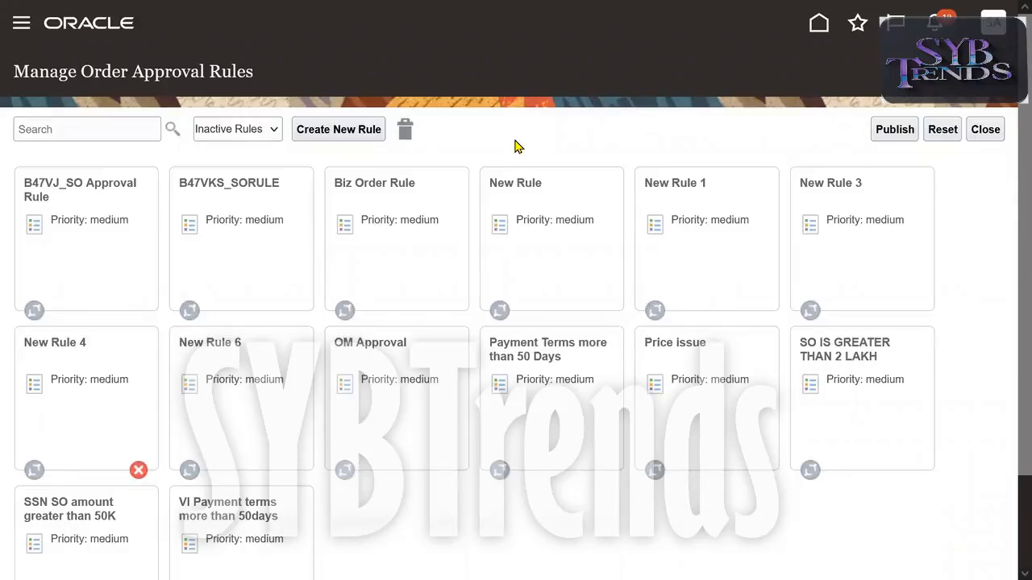
pyautogui.click(998, 133)
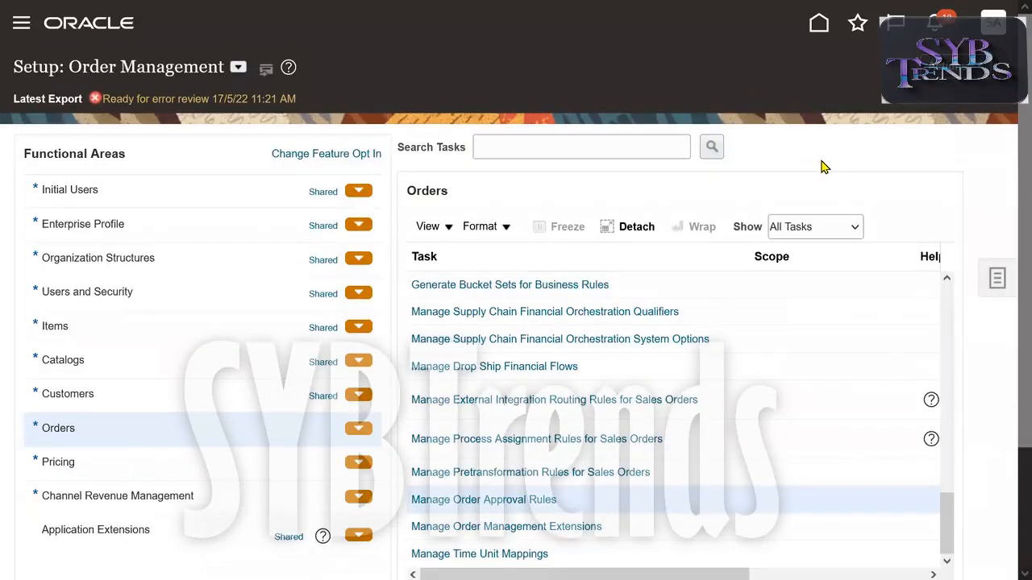
pyautogui.press('F11')
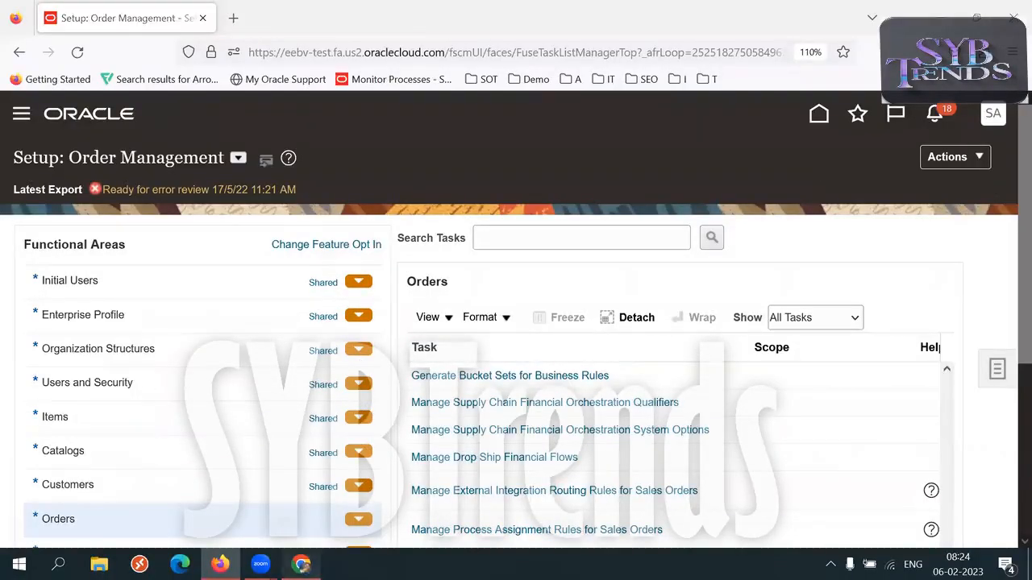
# Switch to the SCM Setups Sheet in Chrome and examine the Pricing setup tasks on the OM sheet.
pyautogui.click(300, 564)
pyautogui.click(253, 393)
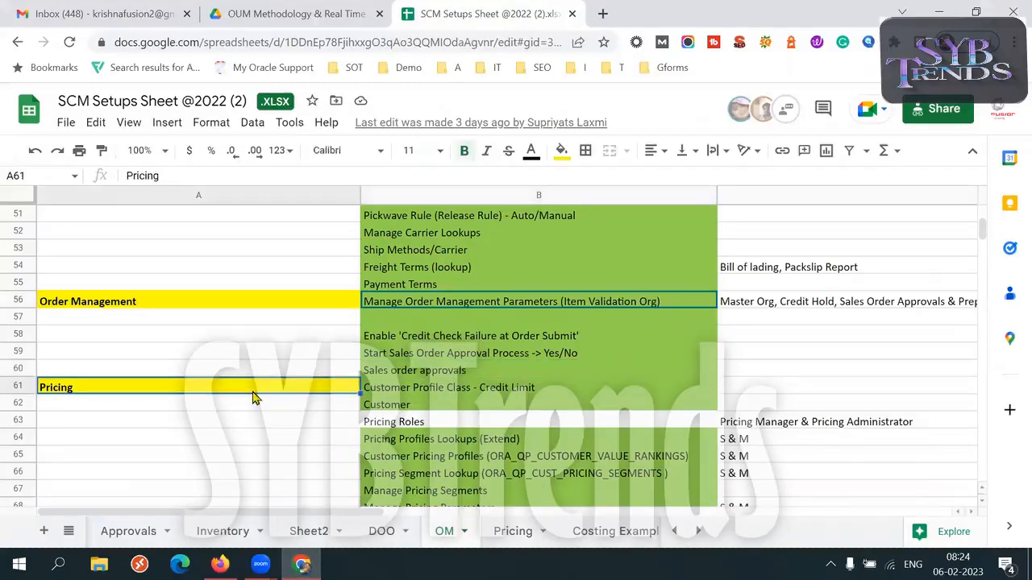
pyautogui.press('Down')
pyautogui.press('Down')
pyautogui.press('Down')
pyautogui.press('Down')
pyautogui.press('Down')
pyautogui.press('Down')
pyautogui.press('Down')
pyautogui.press('Down')
pyautogui.press('Down')
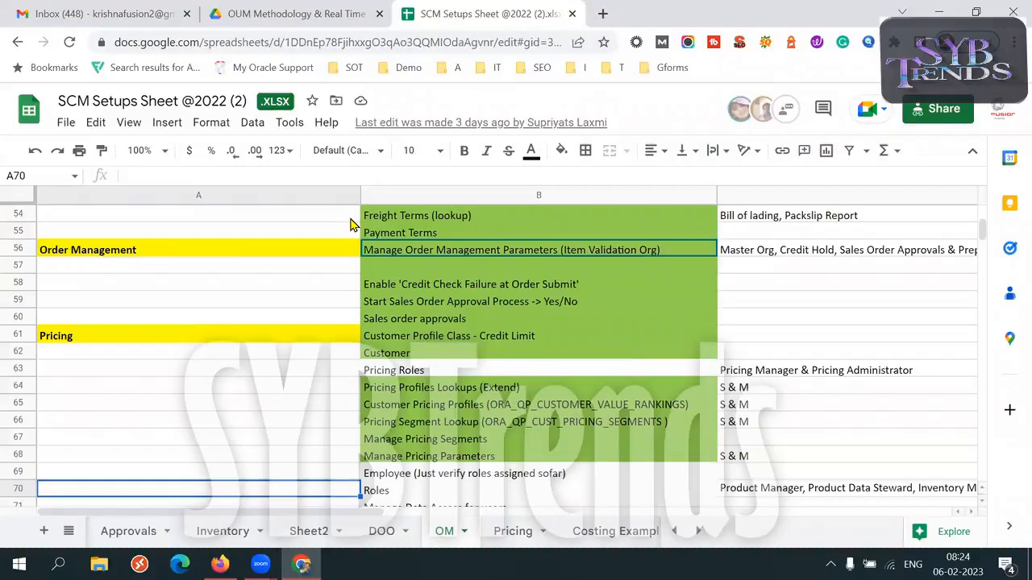
pyautogui.click(194, 342)
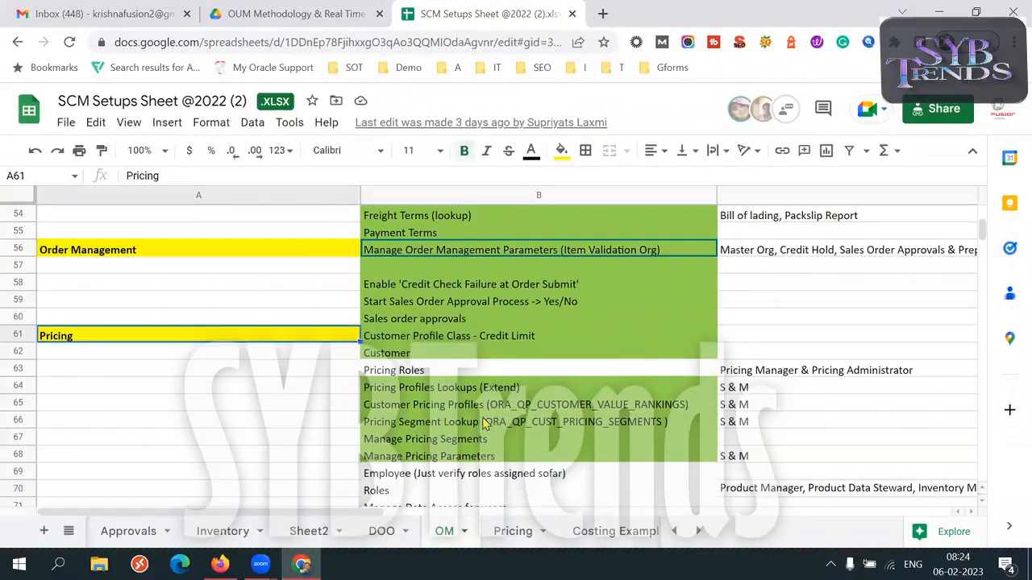
pyautogui.hotkey('shift', 'Right')
pyautogui.hotkey('shift', 'Down')
pyautogui.hotkey('shift', 'Down')
pyautogui.hotkey('shift', 'Down')
pyautogui.hotkey('shift', 'Down')
pyautogui.hotkey('shift', 'Down')
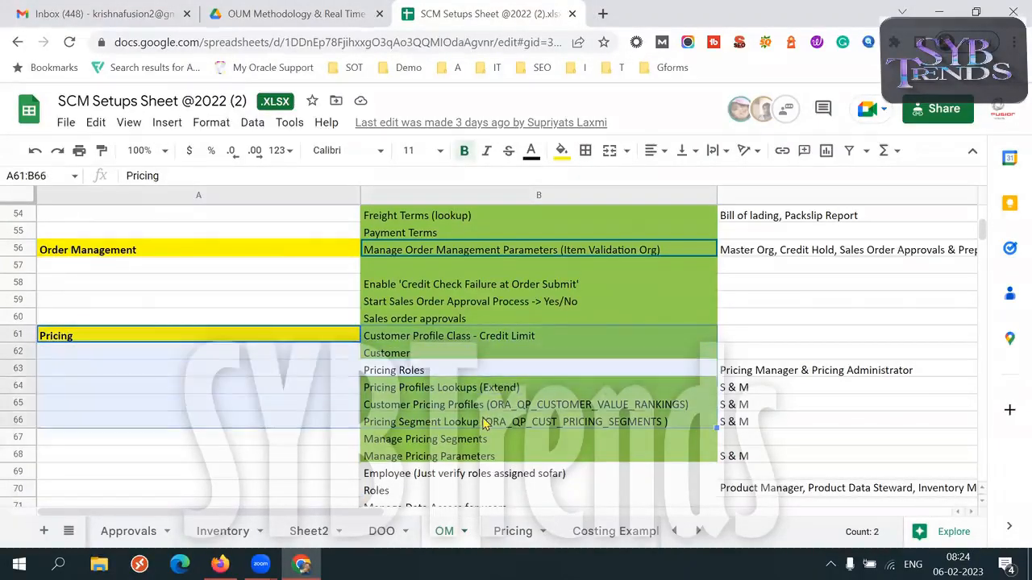
# Open the Pricing sheet and enlarge the browser zoom to 125%.
pyautogui.click(514, 532)
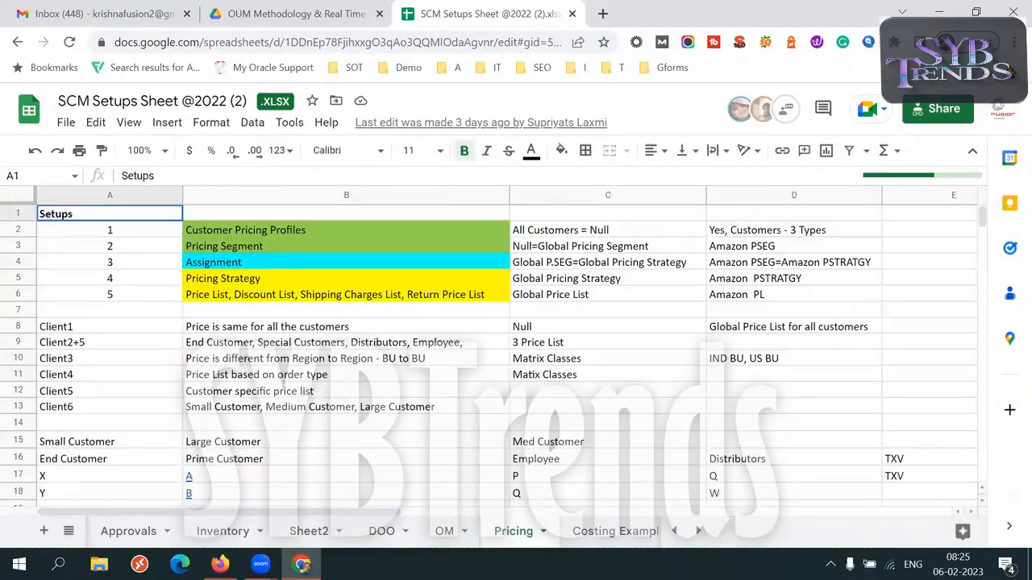
pyautogui.click(1012, 45)
pyautogui.click(967, 194)
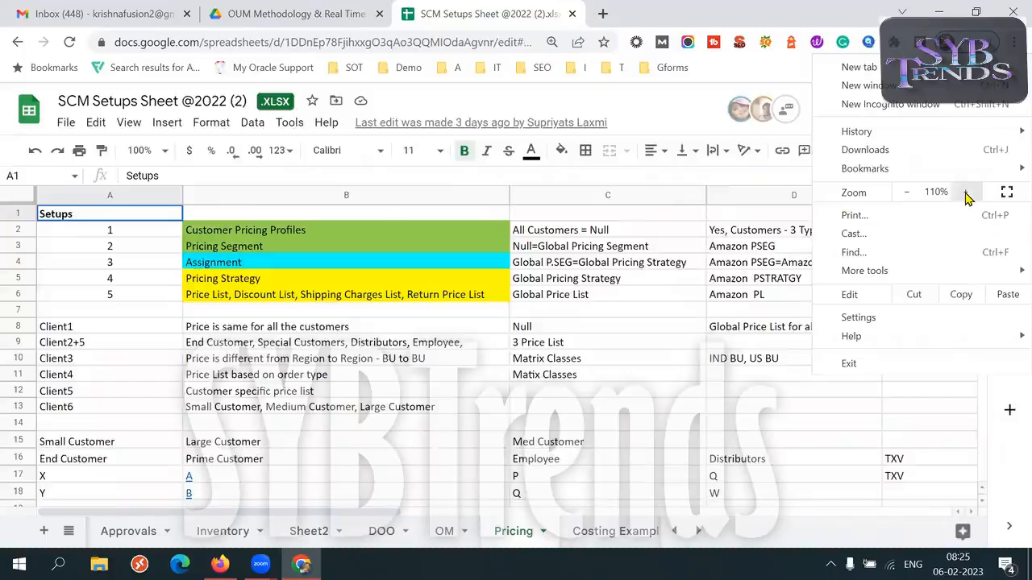
pyautogui.click(966, 194)
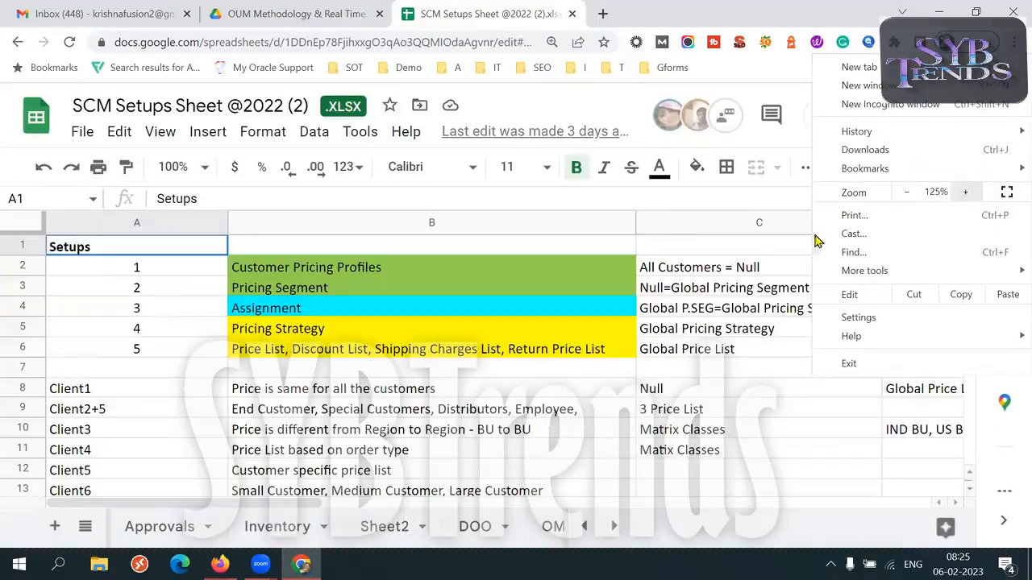
# Examine the five numbered pricing setups and select the Client1 to Client6 scenarios in A8:B13.
pyautogui.click(98, 288)
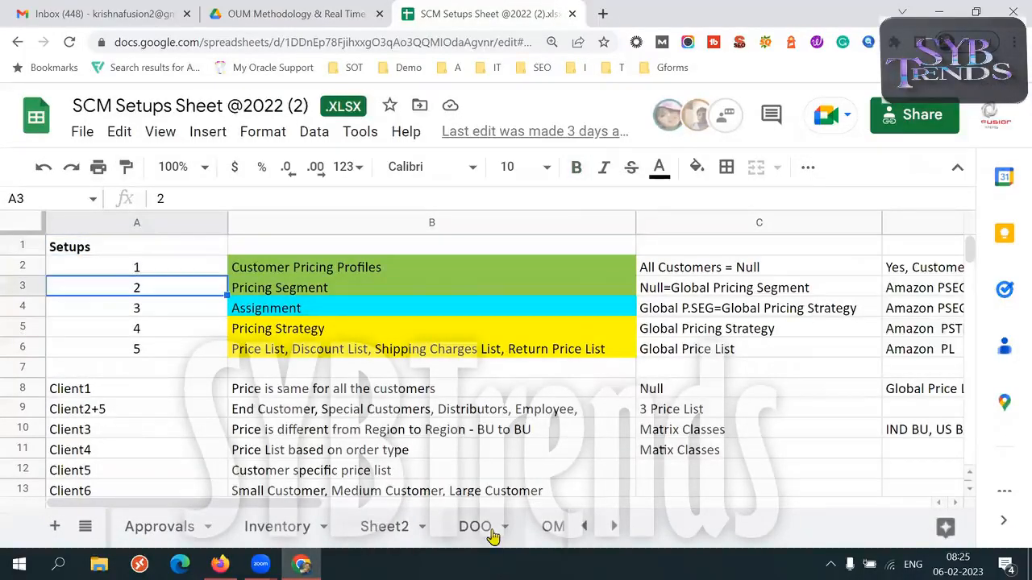
pyautogui.press('Down')
pyautogui.press('Down')
pyautogui.press('Down')
pyautogui.press('Down')
pyautogui.press('Down')
pyautogui.press('Down')
pyautogui.press('Down')
pyautogui.press('Down')
pyautogui.press('Down')
pyautogui.press('Down')
pyautogui.press('Up')
pyautogui.press('Up')
pyautogui.press('Up')
pyautogui.press('Up')
pyautogui.press('Up')
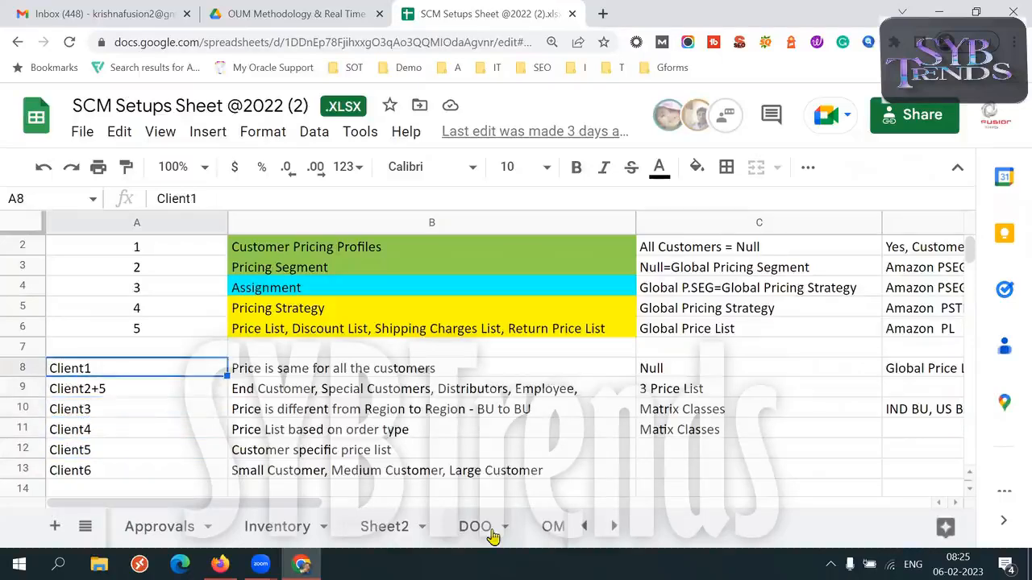
pyautogui.hotkey('shift', 'Right')
pyautogui.hotkey('shift', 'Down')
pyautogui.hotkey('shift', 'Down')
pyautogui.hotkey('shift', 'Down')
pyautogui.hotkey('shift', 'Down')
pyautogui.hotkey('shift', 'Down')
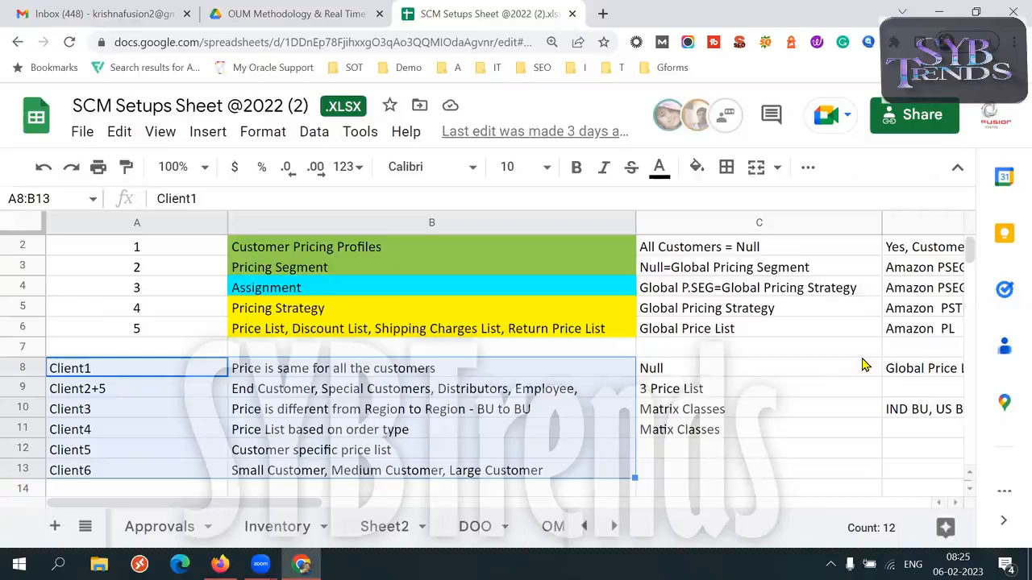
# Enlarge the browser zoom to 150% and read through the client pricing scenarios down to Client6.
pyautogui.click(1013, 42)
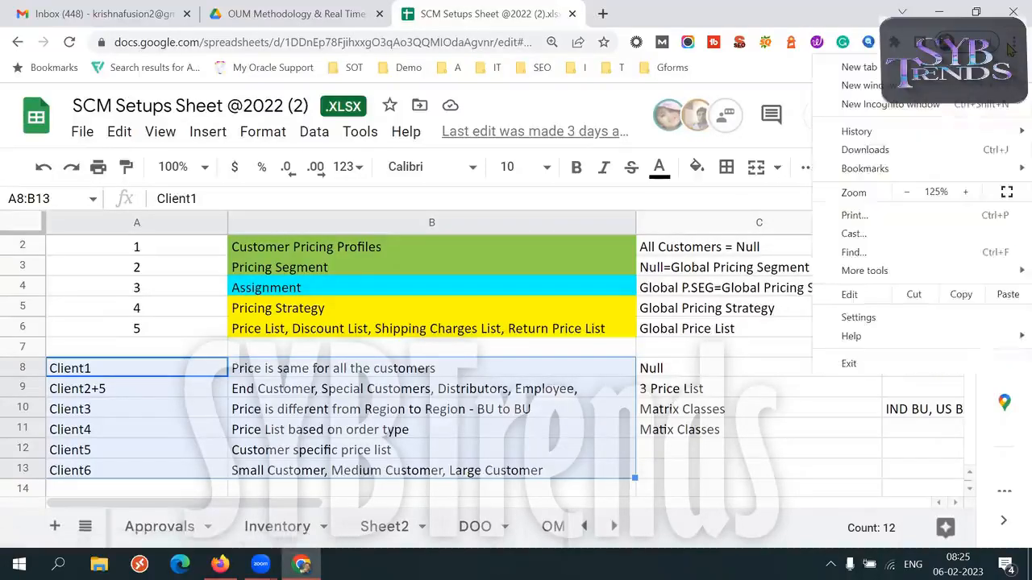
pyautogui.click(967, 198)
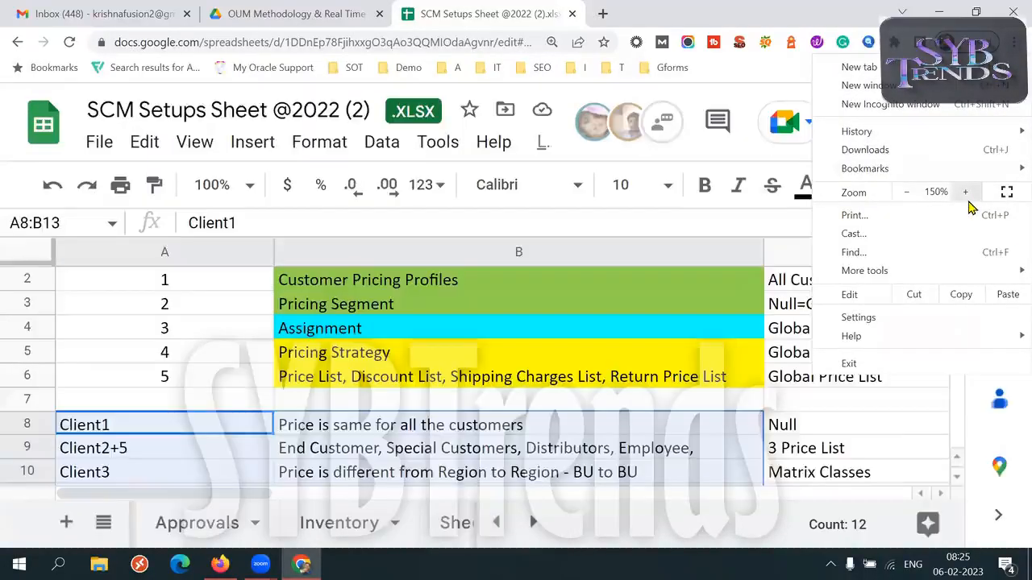
pyautogui.click(534, 408)
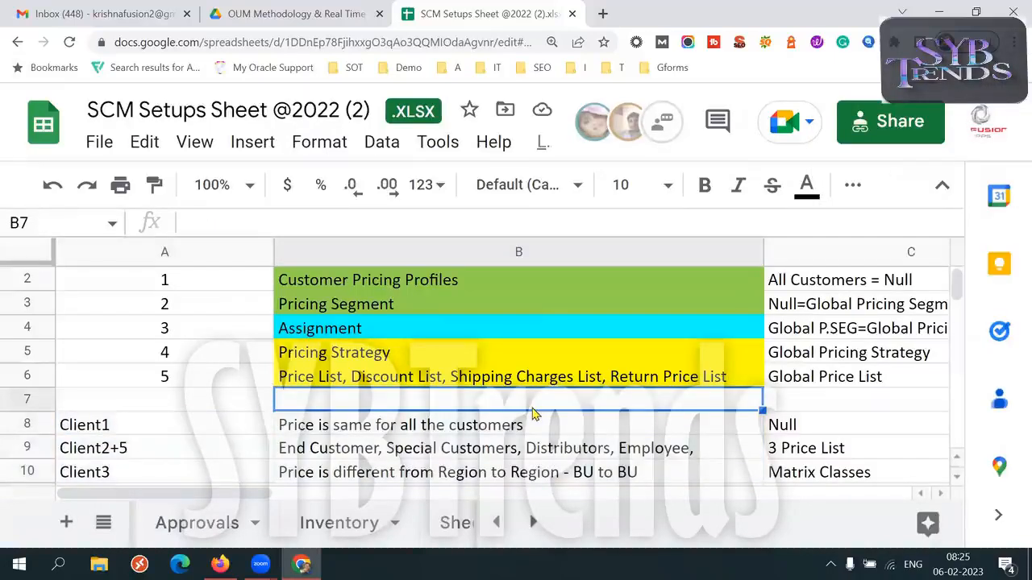
pyautogui.press('Down')
pyautogui.press('Down')
pyautogui.press('Down')
pyautogui.press('Down')
pyautogui.press('Down')
pyautogui.press('Down')
pyautogui.press('Down')
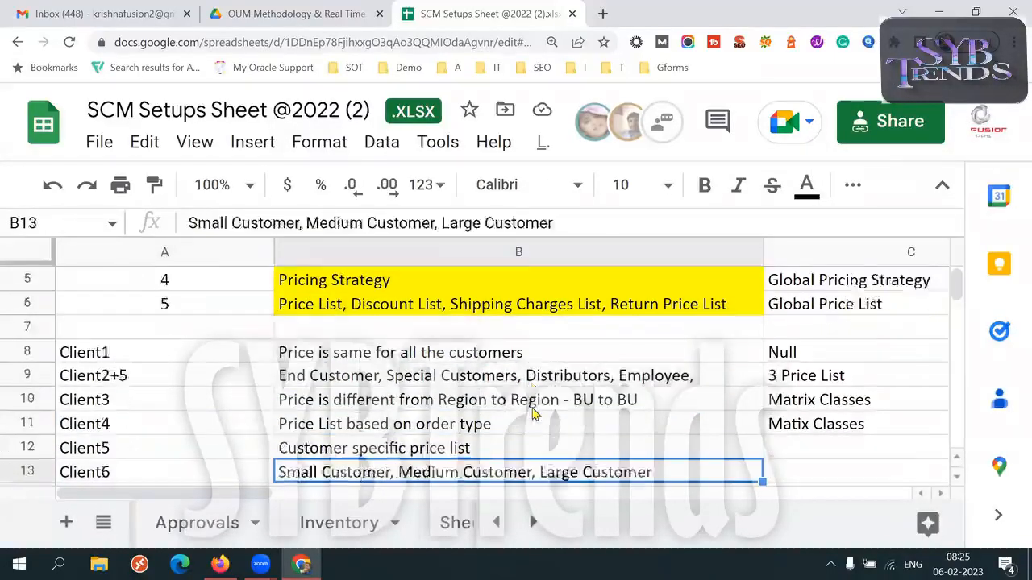
pyautogui.click(449, 328)
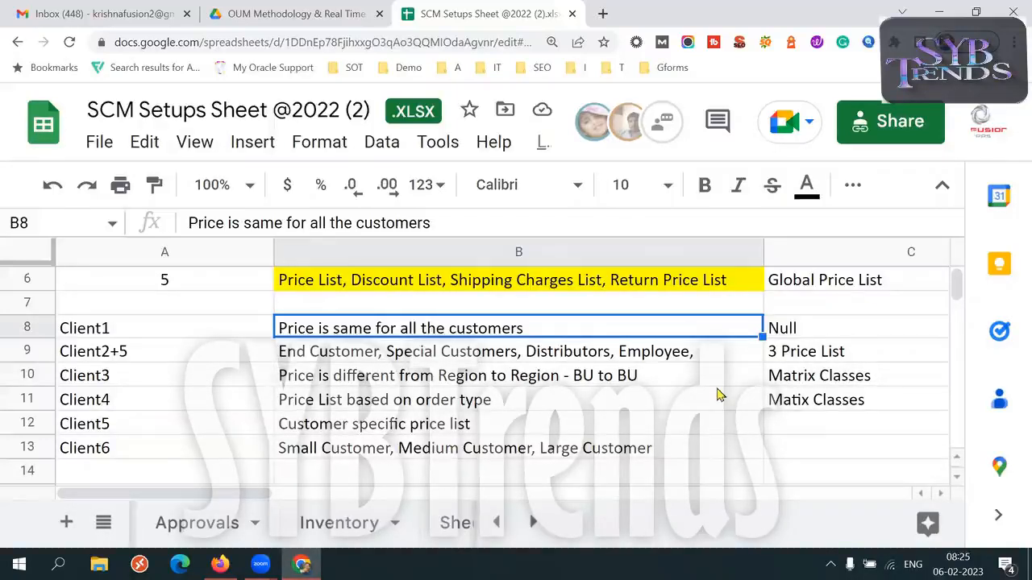
# Examine the customer types listed for Client2+5 in cell B9, highlighting each type in turn.
pyautogui.click(532, 352)
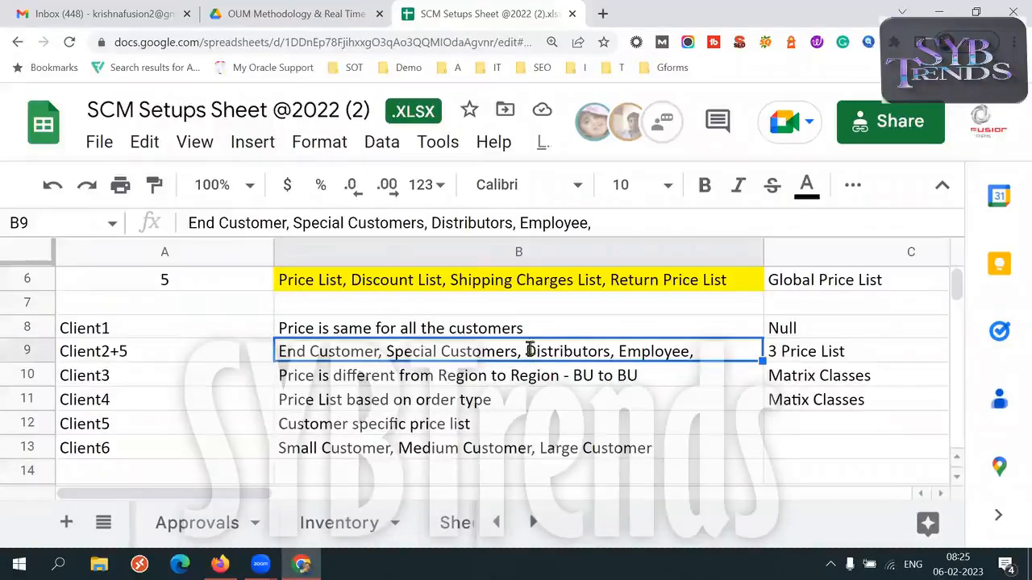
pyautogui.doubleClick(529, 350)
pyautogui.click(529, 350)
pyautogui.moveTo(581, 351); pyautogui.dragTo(647, 351)
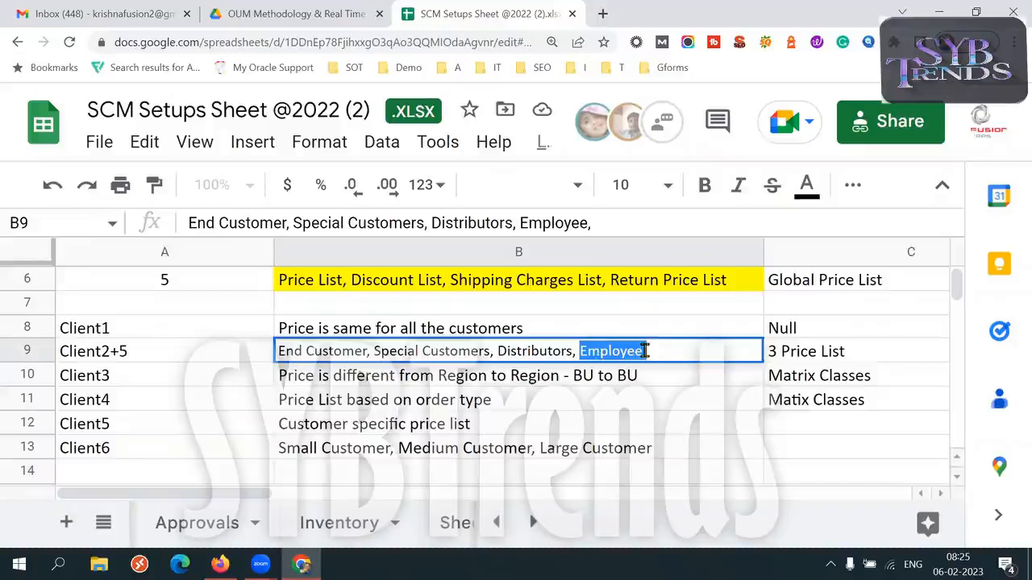
pyautogui.moveTo(498, 351); pyautogui.dragTo(575, 351)
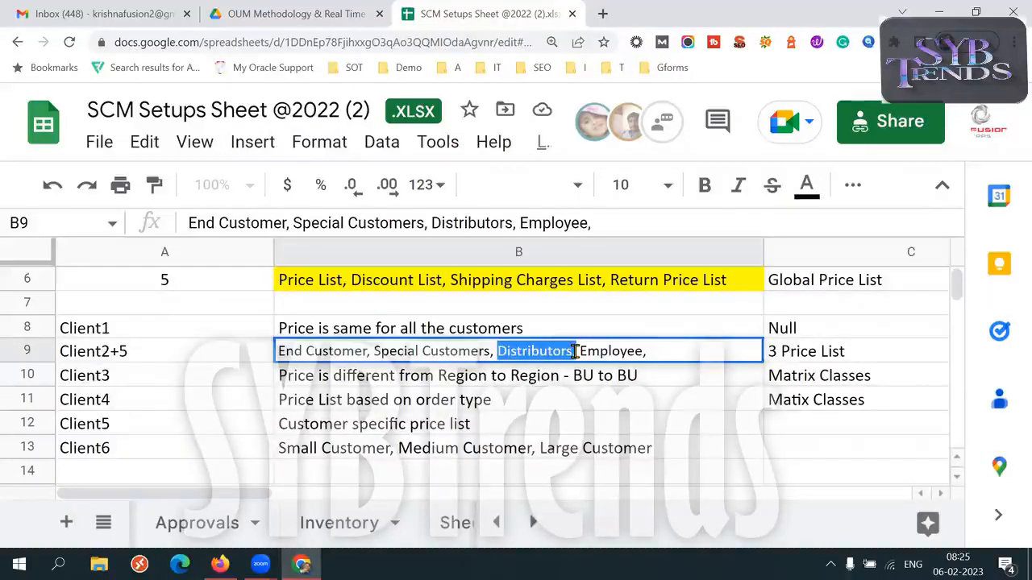
pyautogui.moveTo(368, 351); pyautogui.dragTo(278, 352)
pyautogui.moveTo(373, 352); pyautogui.dragTo(490, 351)
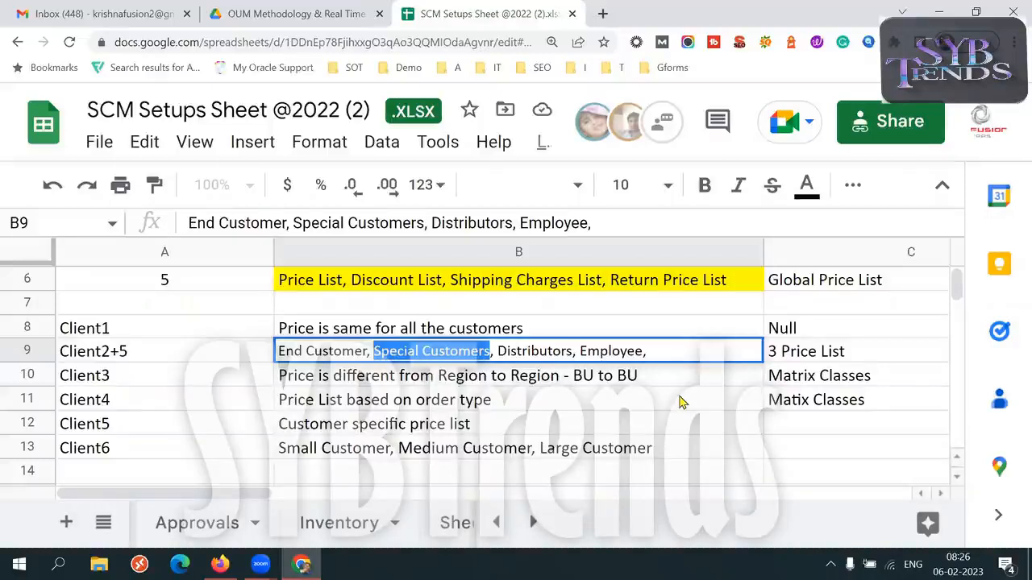
# Examine the Client3, Client4 and Client5 pricing scenarios in cells B10 to B12, highlighting each description.
pyautogui.tripleClick(504, 382)
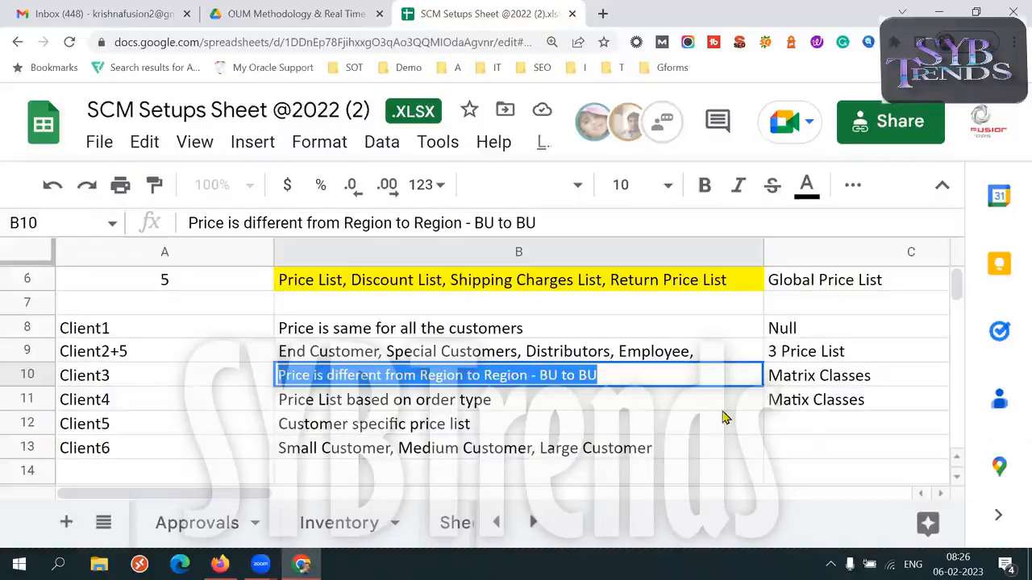
pyautogui.tripleClick(472, 401)
pyautogui.tripleClick(519, 393)
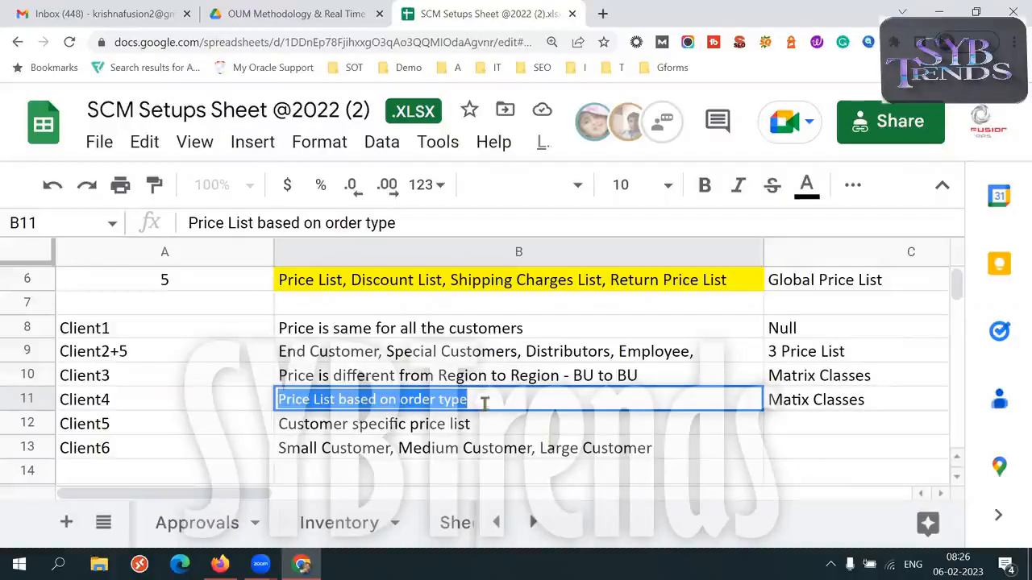
pyautogui.tripleClick(477, 401)
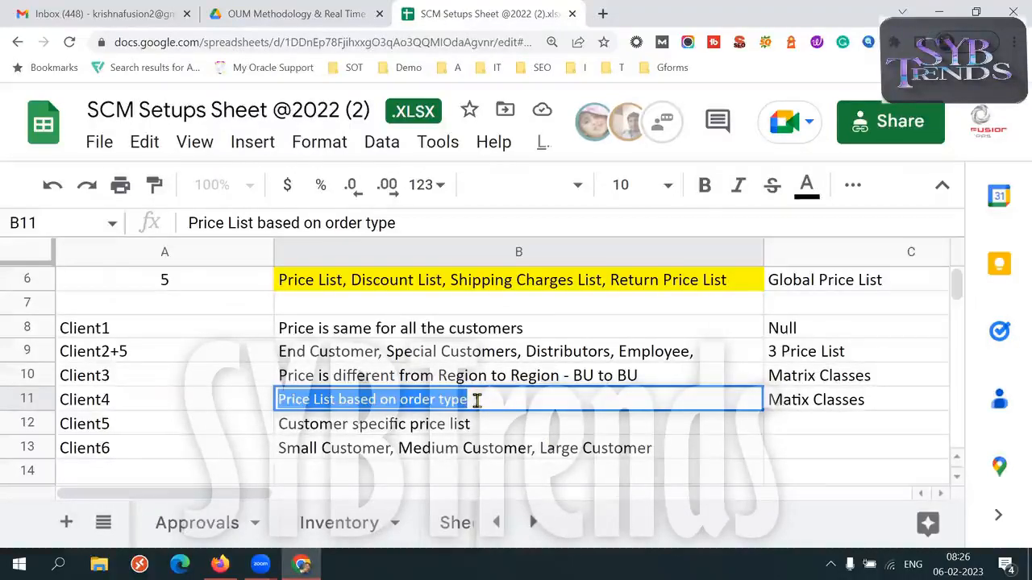
pyautogui.tripleClick(477, 401)
pyautogui.click(477, 401)
pyautogui.tripleClick(477, 400)
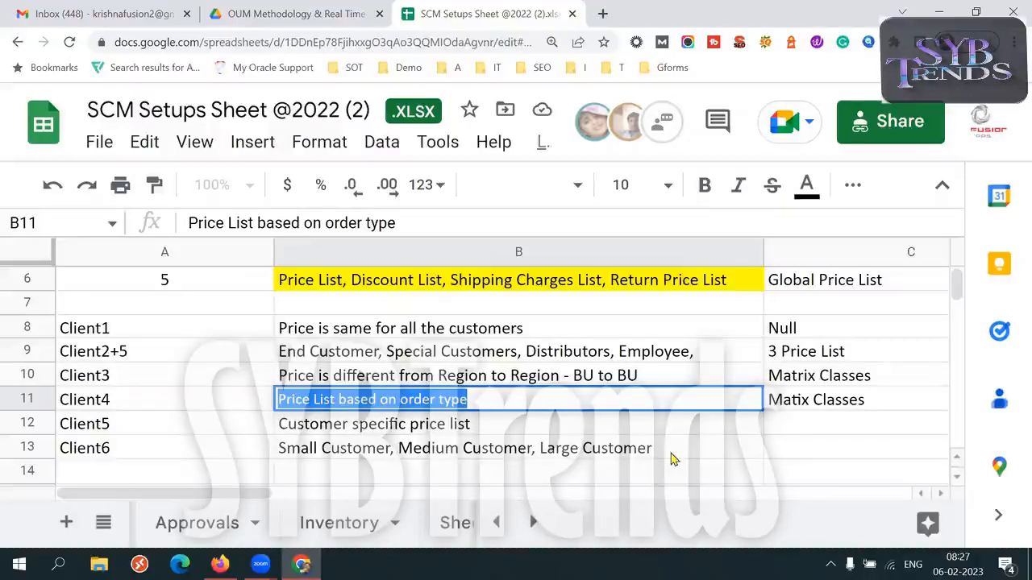
pyautogui.tripleClick(486, 422)
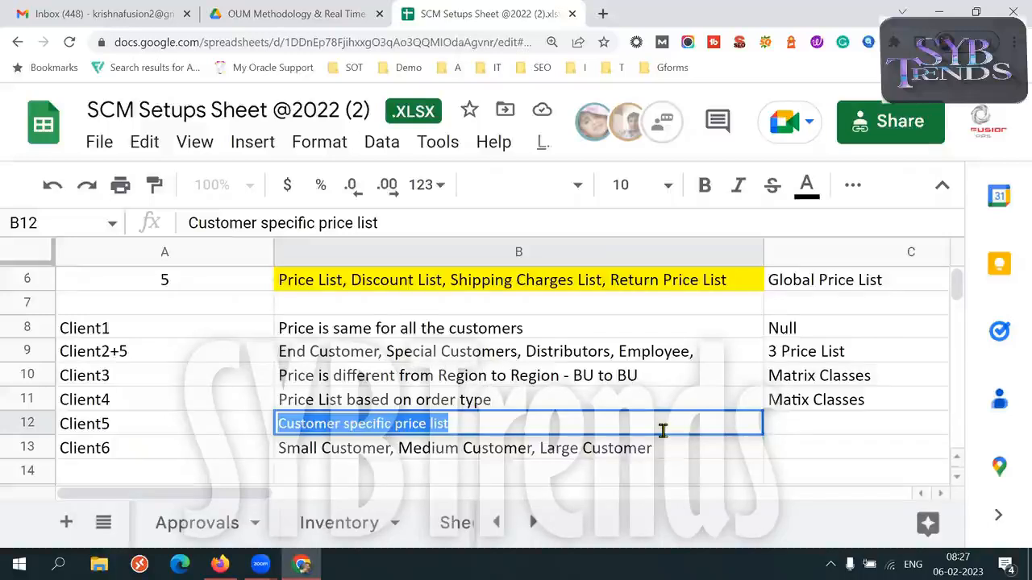
# Examine the small, medium and large customer categories for Client6 in B13, then return to the Client2+5 scenario.
pyautogui.click(181, 454)
pyautogui.doubleClick(342, 449)
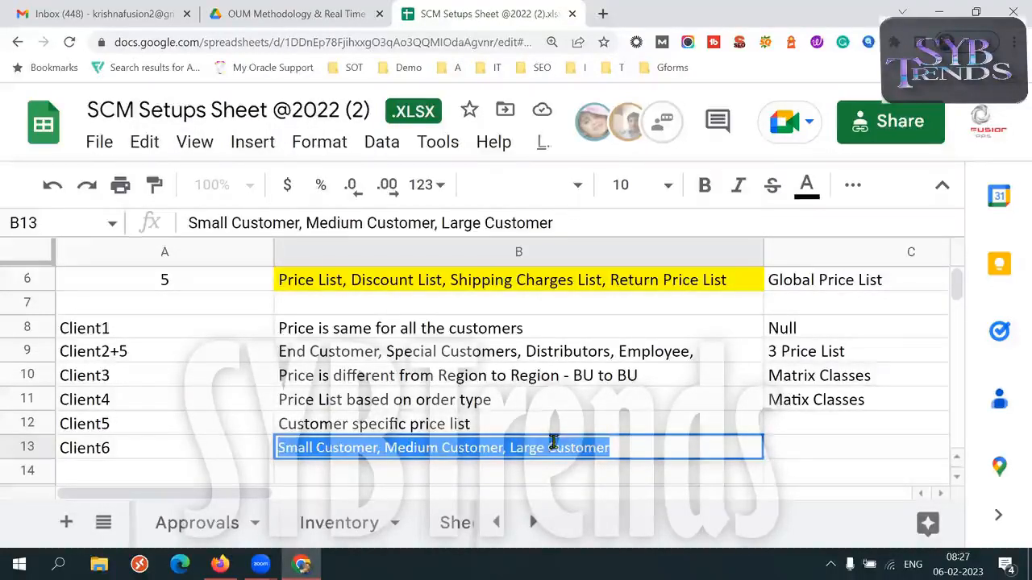
pyautogui.click(636, 456)
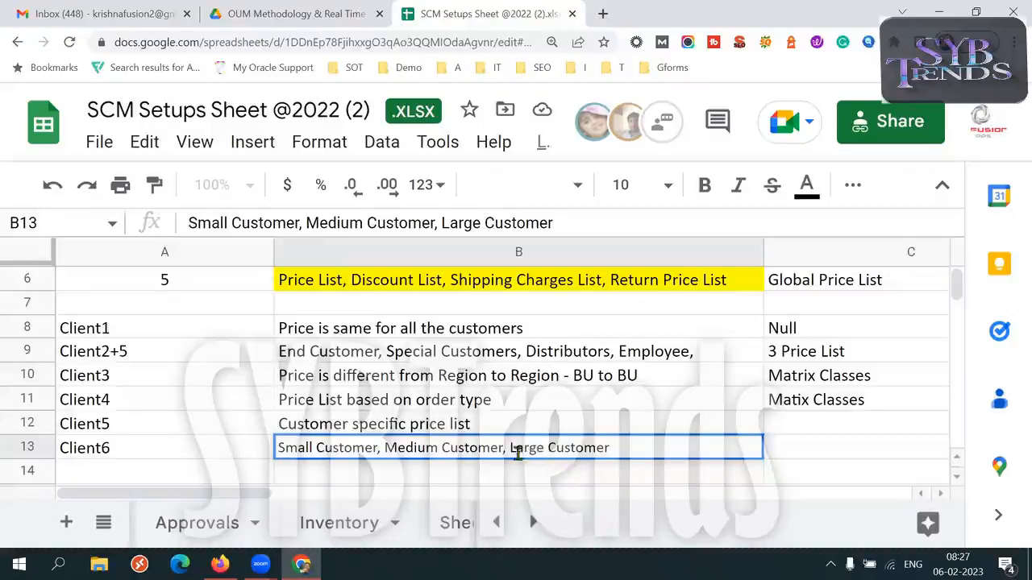
pyautogui.moveTo(509, 448); pyautogui.dragTo(623, 449)
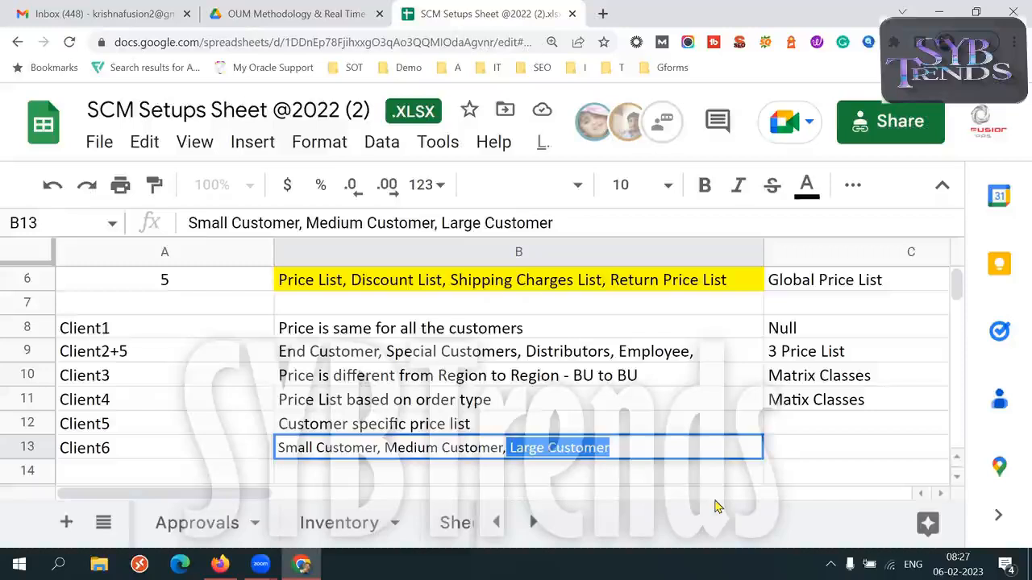
pyautogui.moveTo(490, 449); pyautogui.dragTo(283, 448)
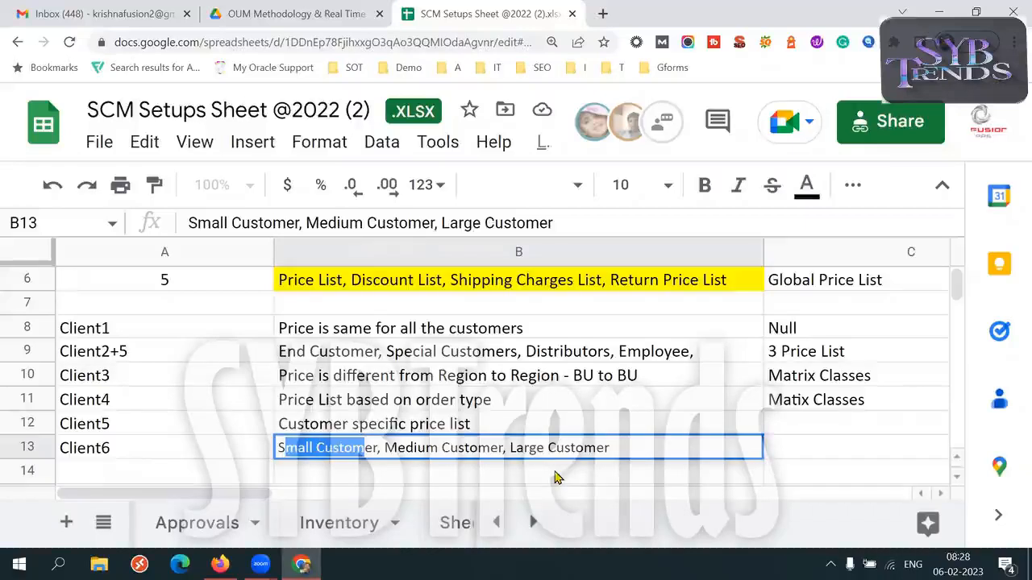
pyautogui.moveTo(610, 447); pyautogui.dragTo(515, 448)
pyautogui.doubleClick(452, 448)
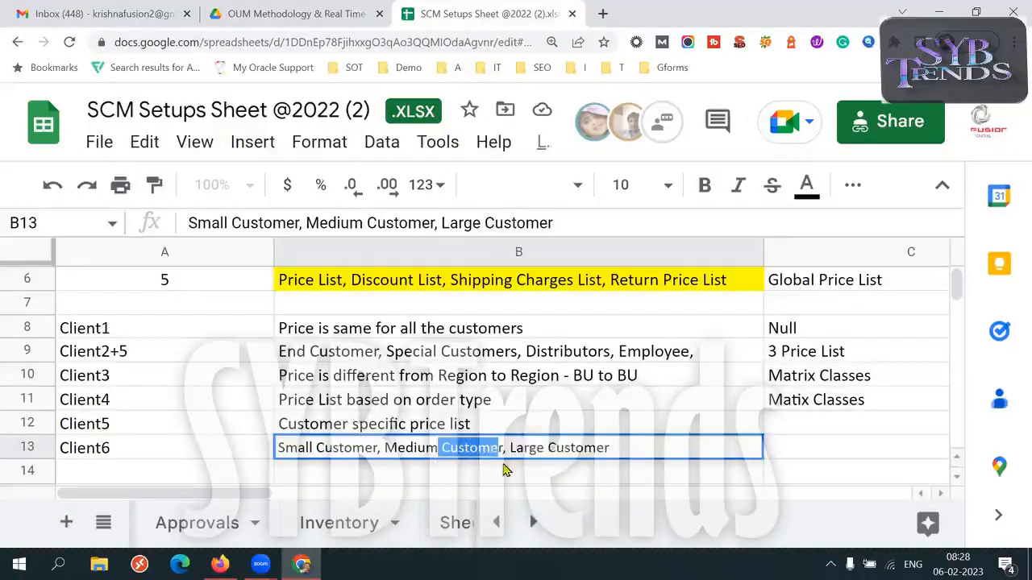
pyautogui.click(656, 449)
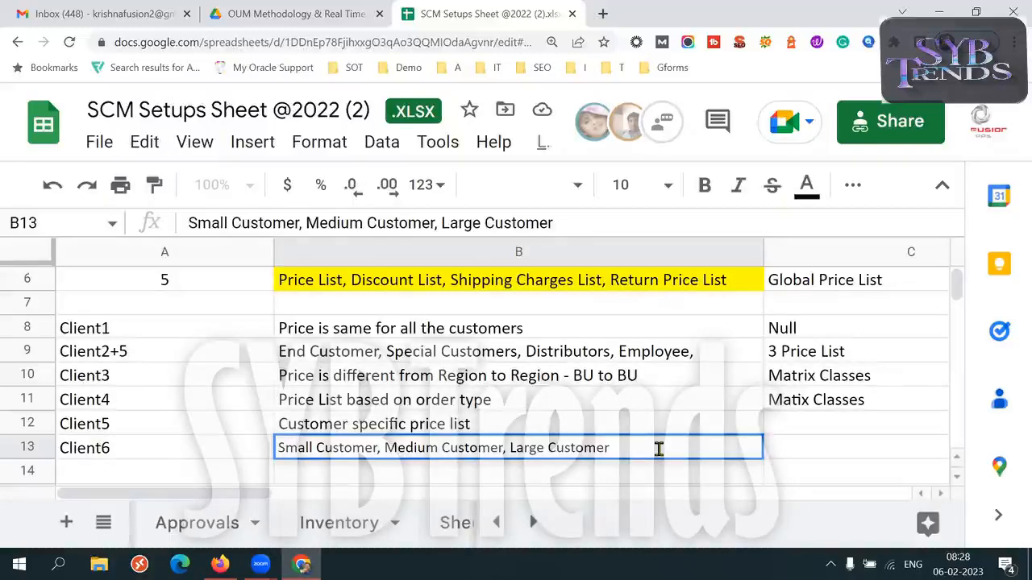
pyautogui.click(570, 352)
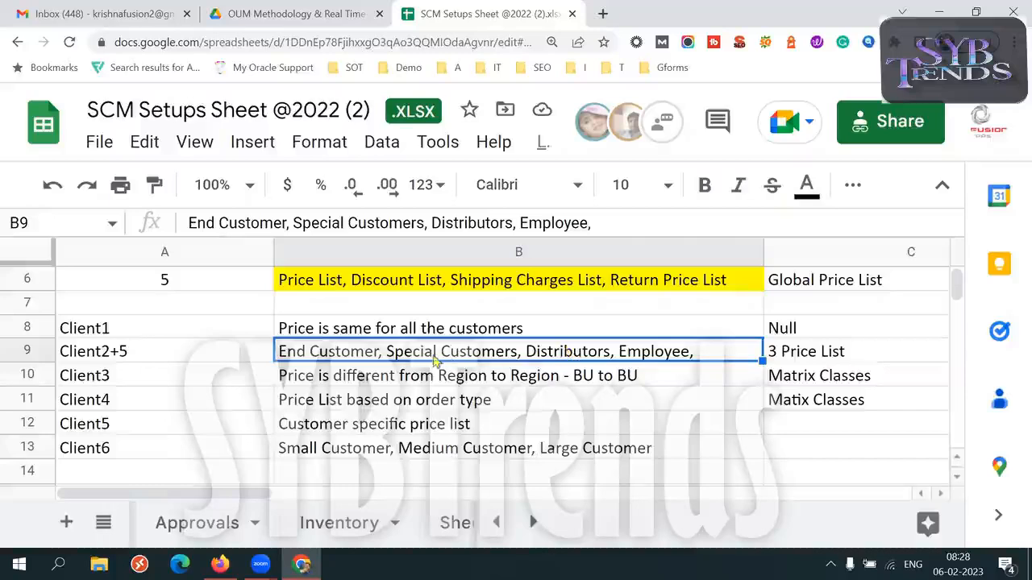